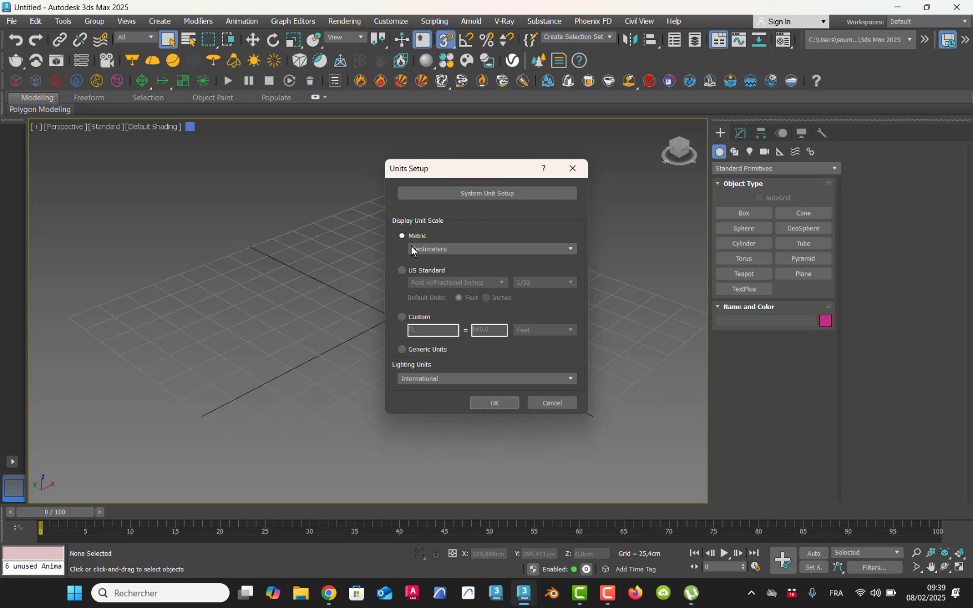
# Close the units setup and restrict snapping to Grid Points only by enabling Grid Points and disabling Vertex
pyautogui.click(574, 169)
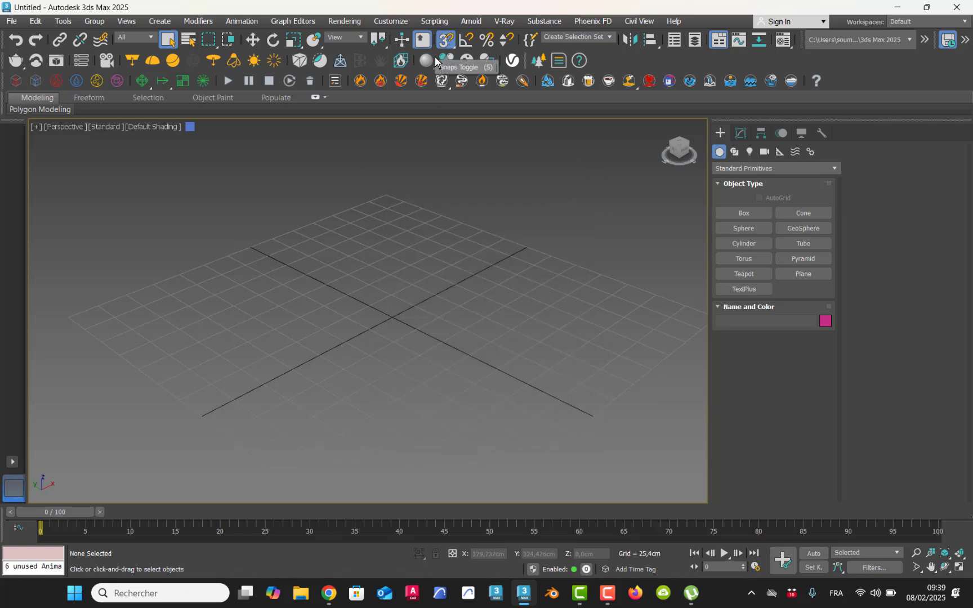
pyautogui.rightClick(445, 41)
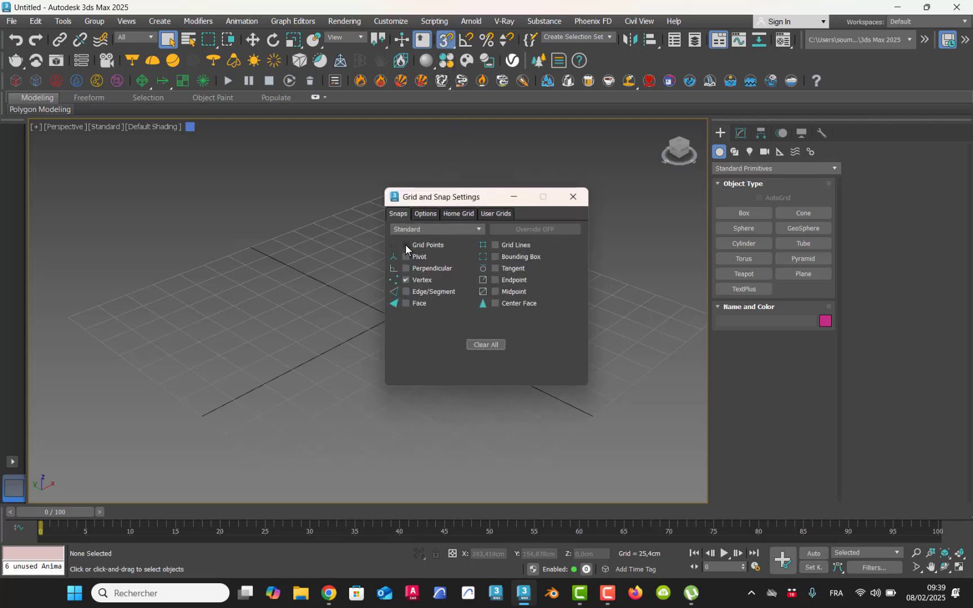
pyautogui.click(406, 277)
pyautogui.click(574, 197)
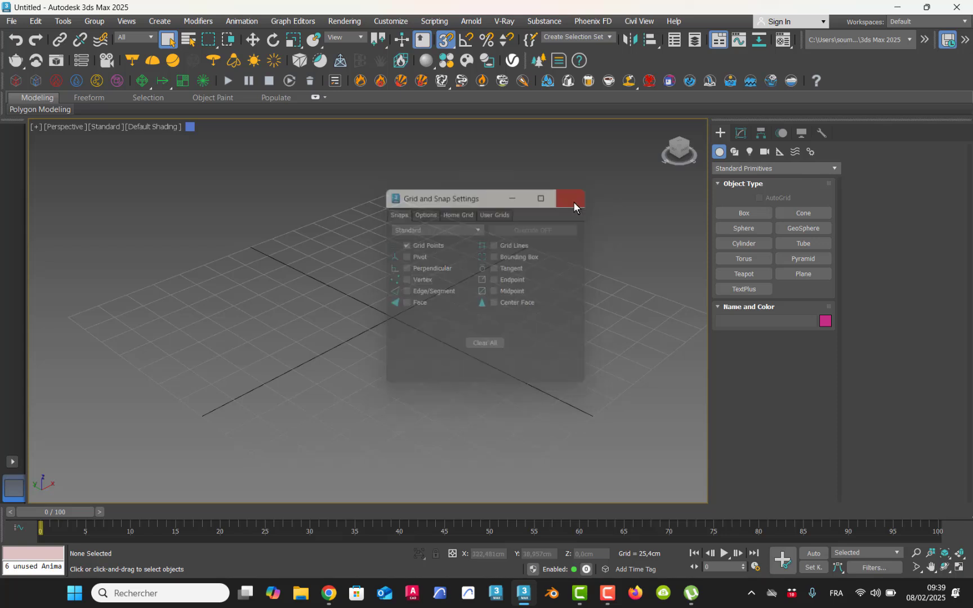
# With the Top view maximized, set the home grid spacing to 100 cm
pyautogui.hotkey('alt', 'w')
pyautogui.moveTo(244, 249); pyautogui.dragTo(259, 251, button='middle')
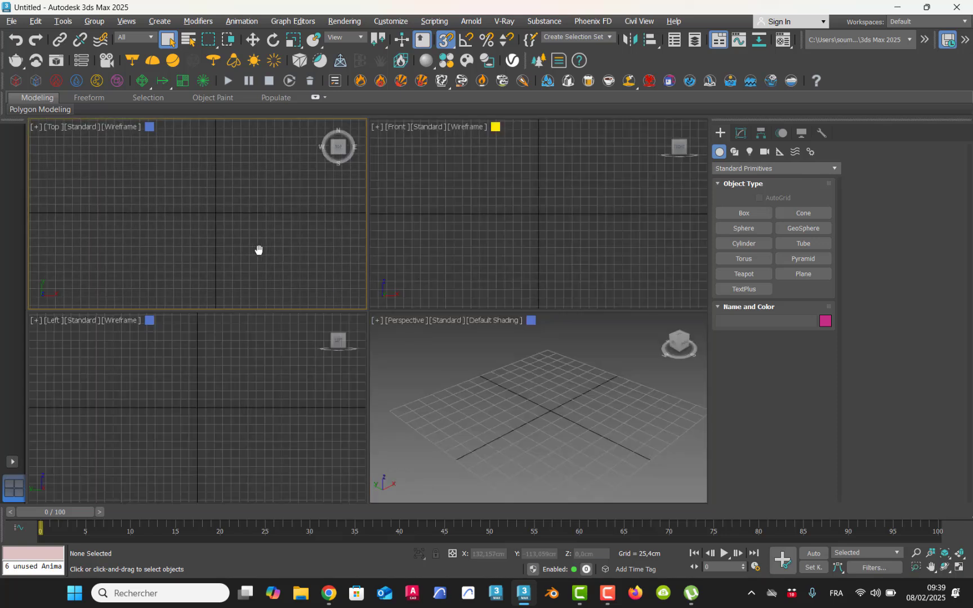
pyautogui.hotkey('alt', 'w')
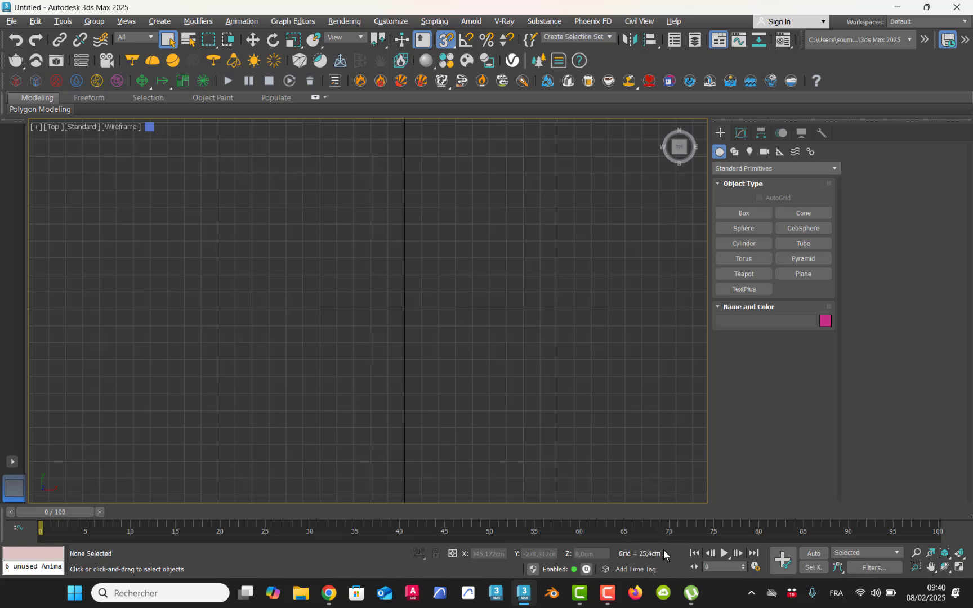
pyautogui.rightClick(447, 39)
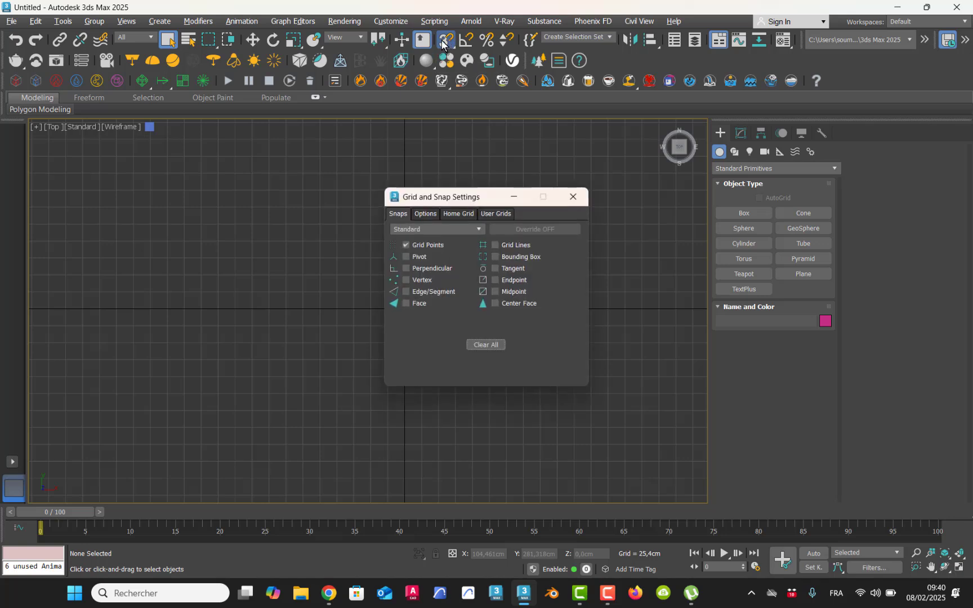
pyautogui.click(457, 215)
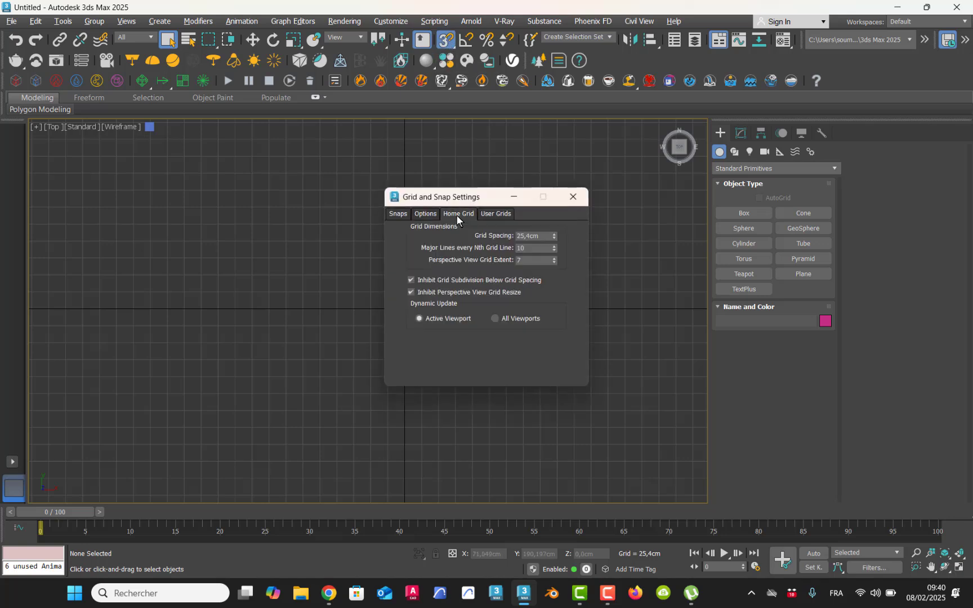
pyautogui.doubleClick(540, 237)
pyautogui.press('Return')
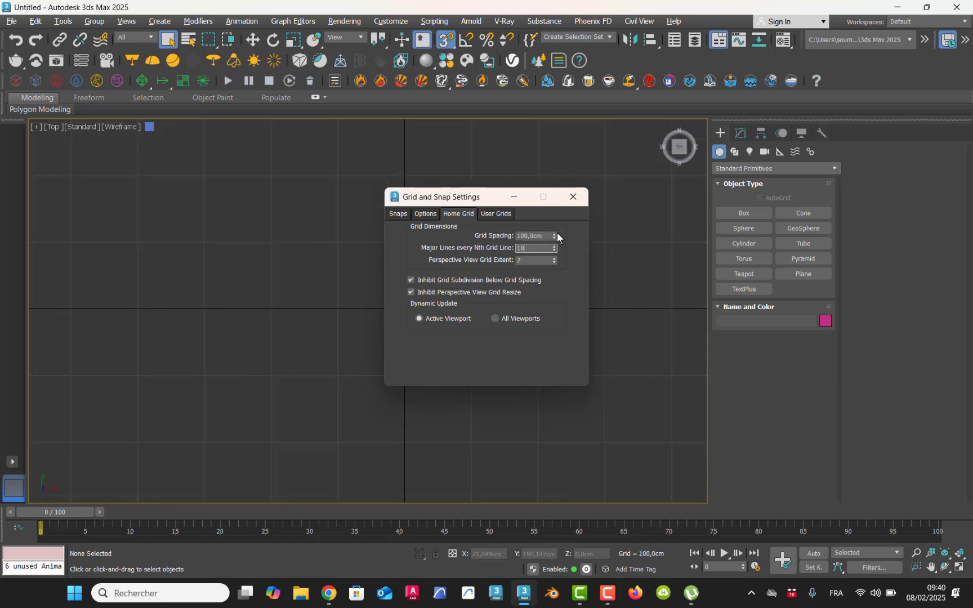
pyautogui.click(574, 197)
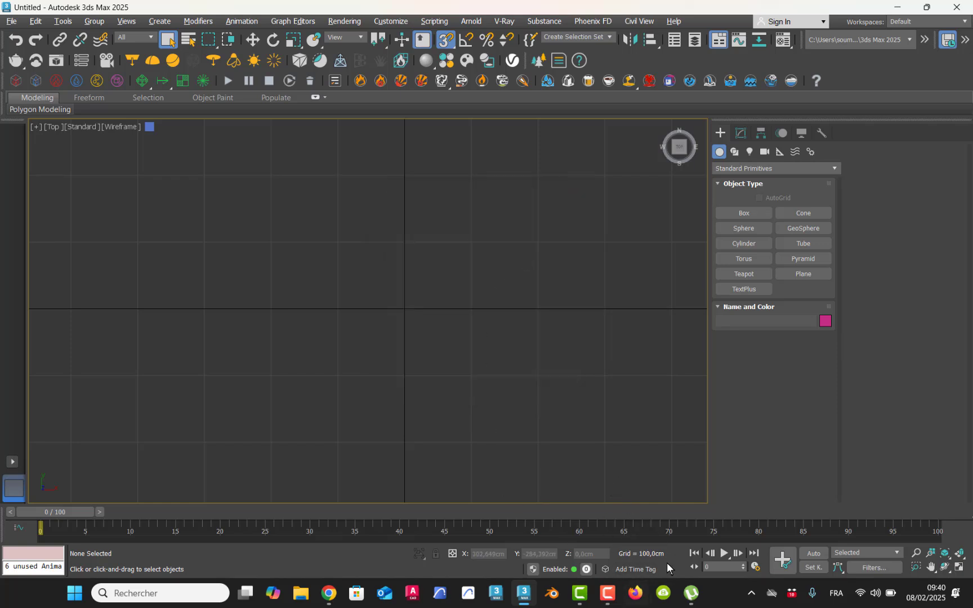
# Start an AEC Extended Wall with a height of 400 cm and a width of 20 cm
pyautogui.moveTo(472, 336); pyautogui.dragTo(400, 369, button='middle')
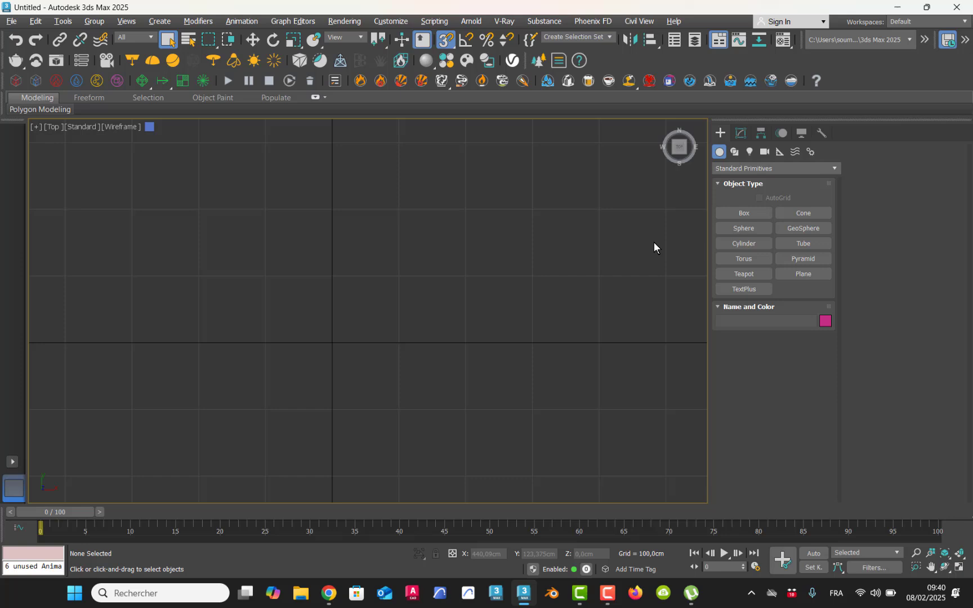
pyautogui.click(737, 169)
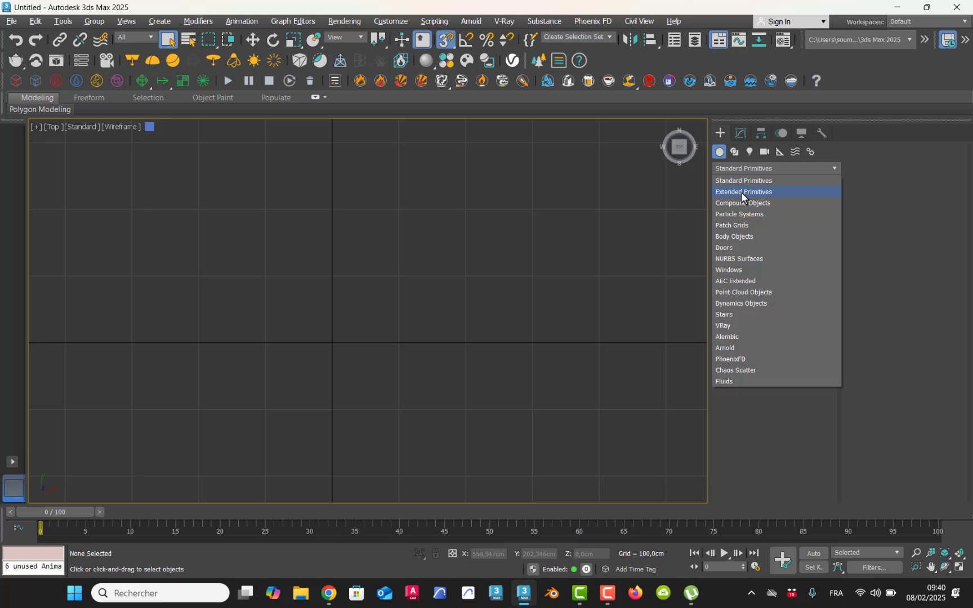
pyautogui.click(741, 281)
pyautogui.click(744, 229)
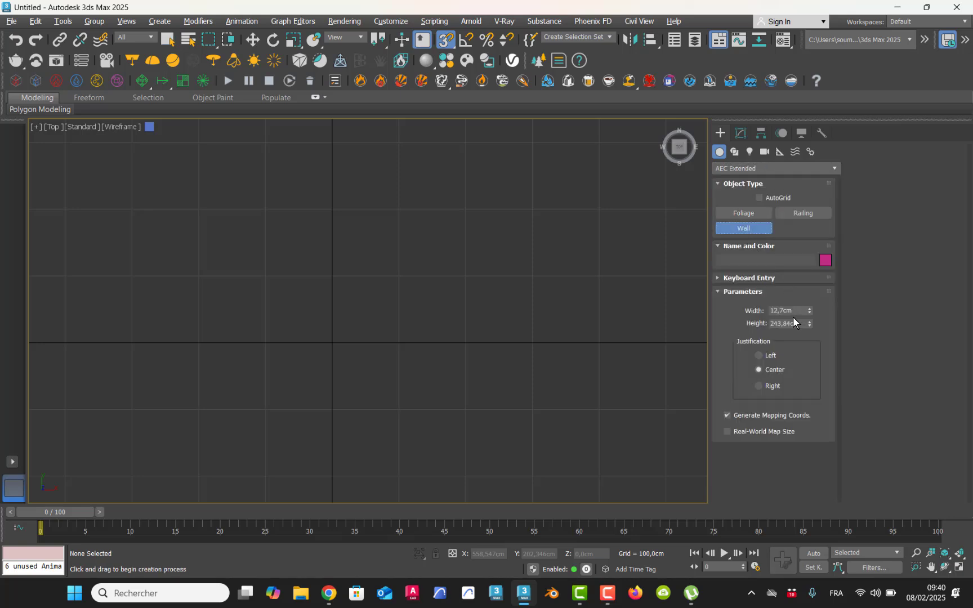
pyautogui.doubleClick(804, 324)
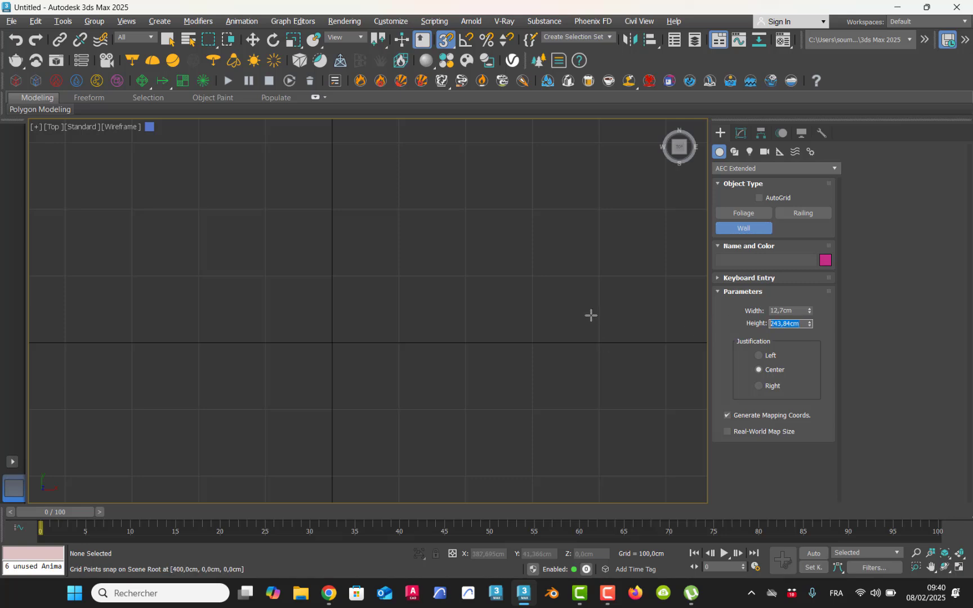
pyautogui.write('400')
pyautogui.doubleClick(797, 311)
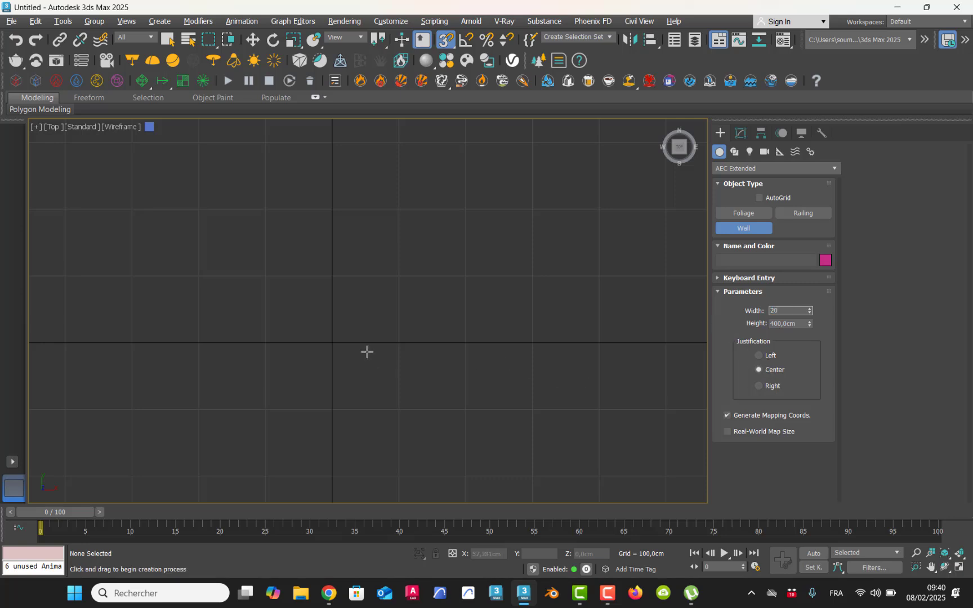
pyautogui.click(331, 343)
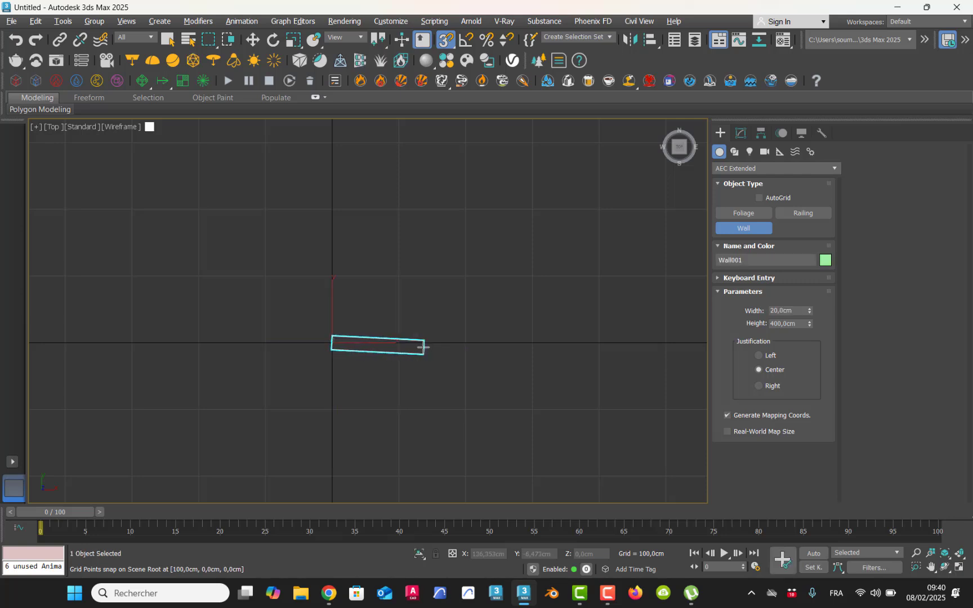
pyautogui.scroll(3, 427, 347)
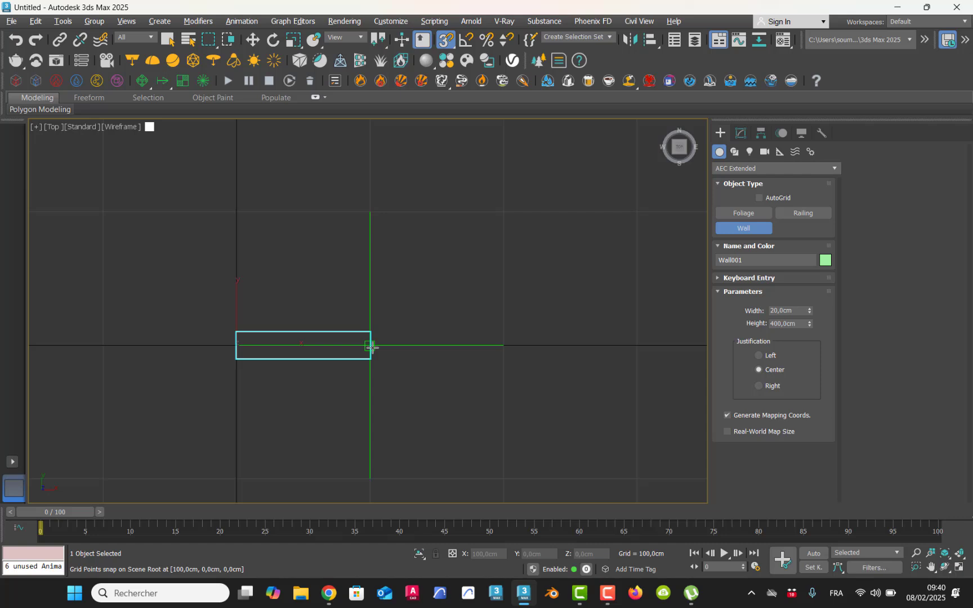
pyautogui.rightClick(386, 356)
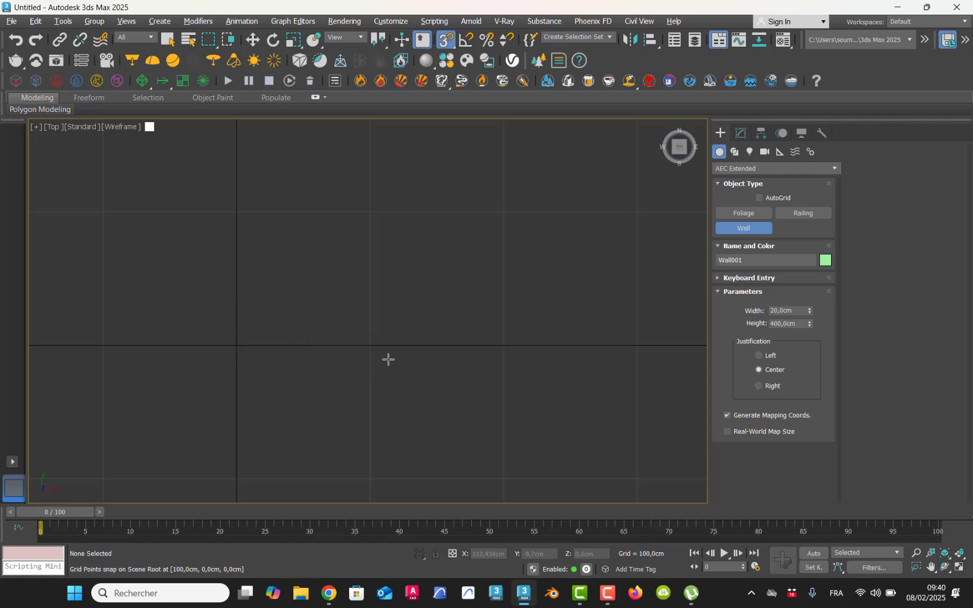
# Set the wall justification to Left and draw the first segment from the origin 1500 cm along positive X
pyautogui.click(759, 355)
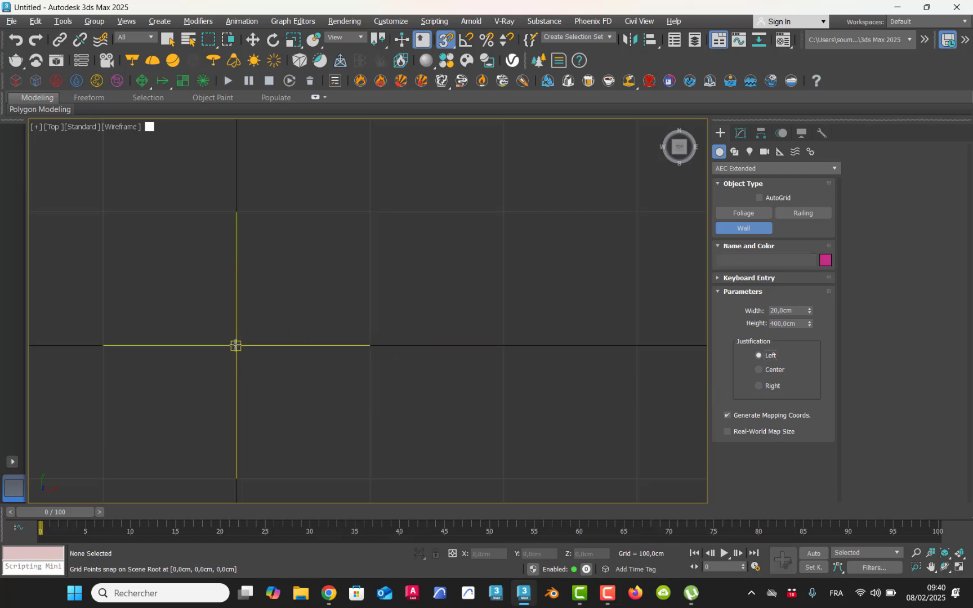
pyautogui.click(235, 346)
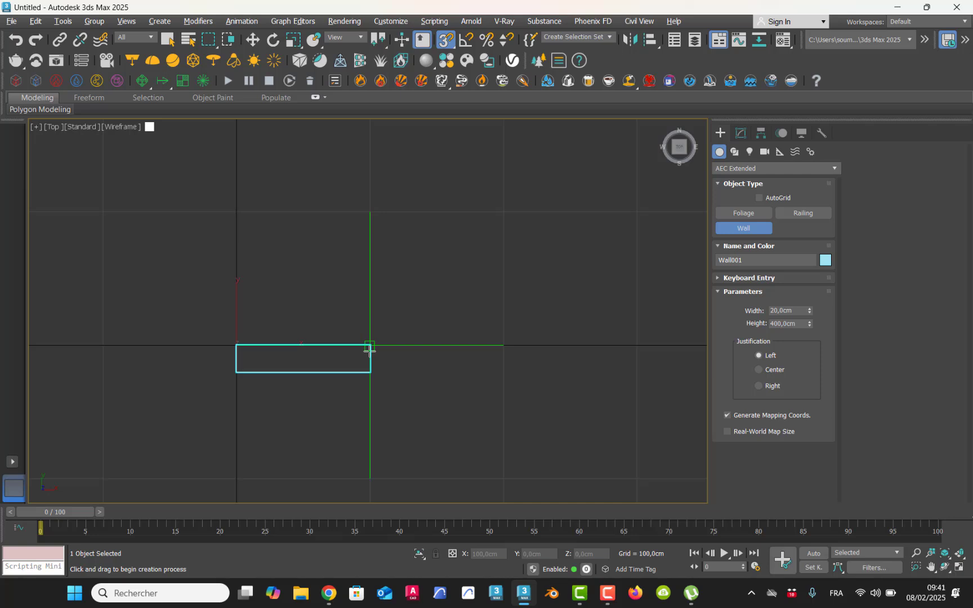
pyautogui.scroll(-4, 370, 351)
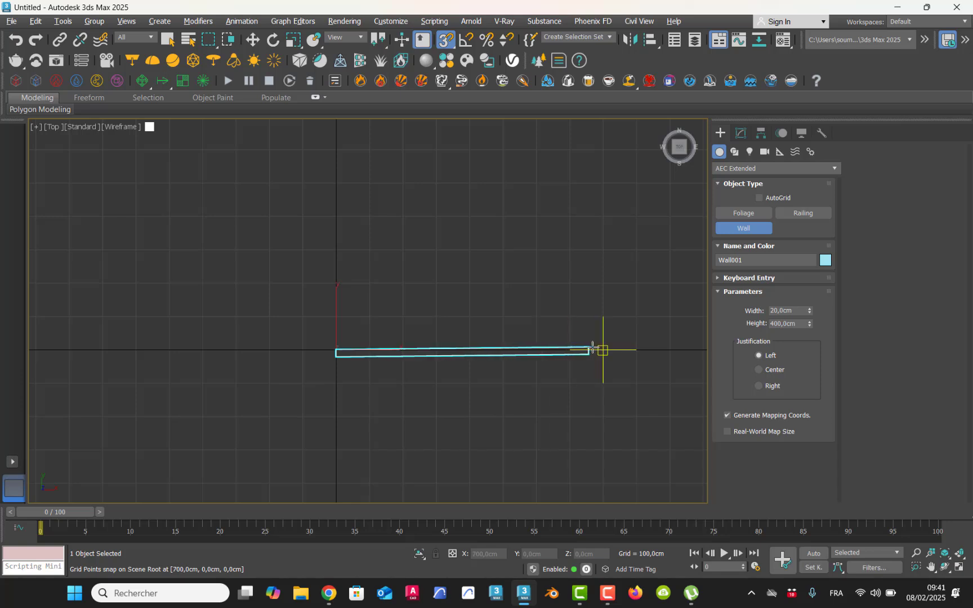
pyautogui.moveTo(667, 349); pyautogui.dragTo(354, 343, button='middle')
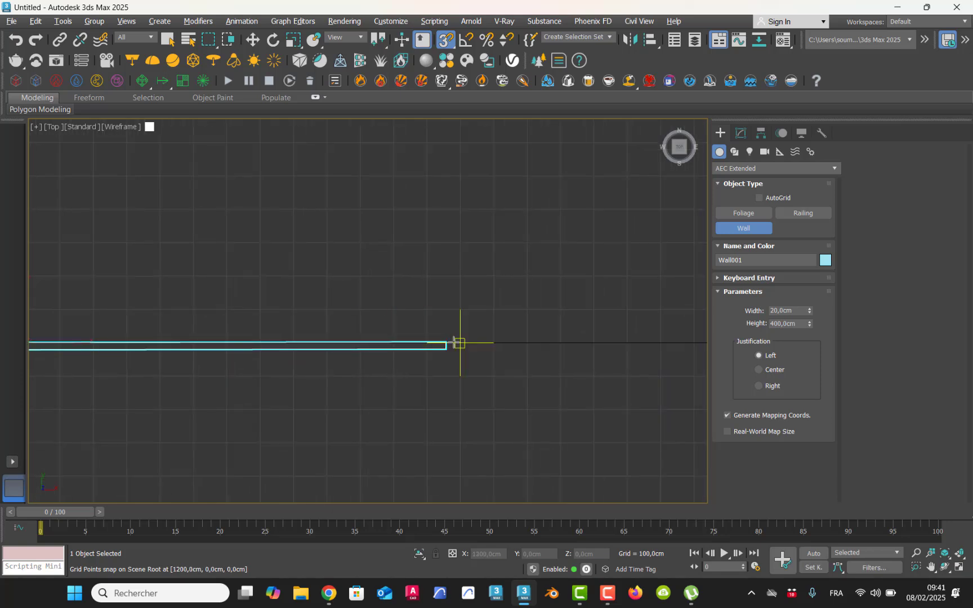
pyautogui.click(524, 343)
# Continue the wall 2000 cm along negative Y to the grid point at X 1500, Y -2000 cm
pyautogui.moveTo(516, 424); pyautogui.dragTo(498, 274, button='middle')
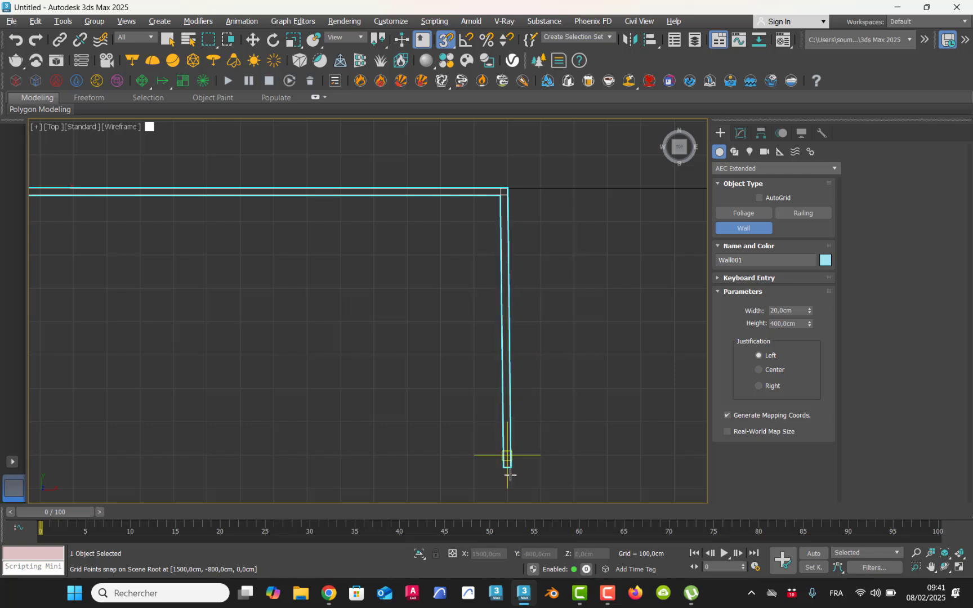
pyautogui.moveTo(508, 482); pyautogui.dragTo(510, 311, button='middle')
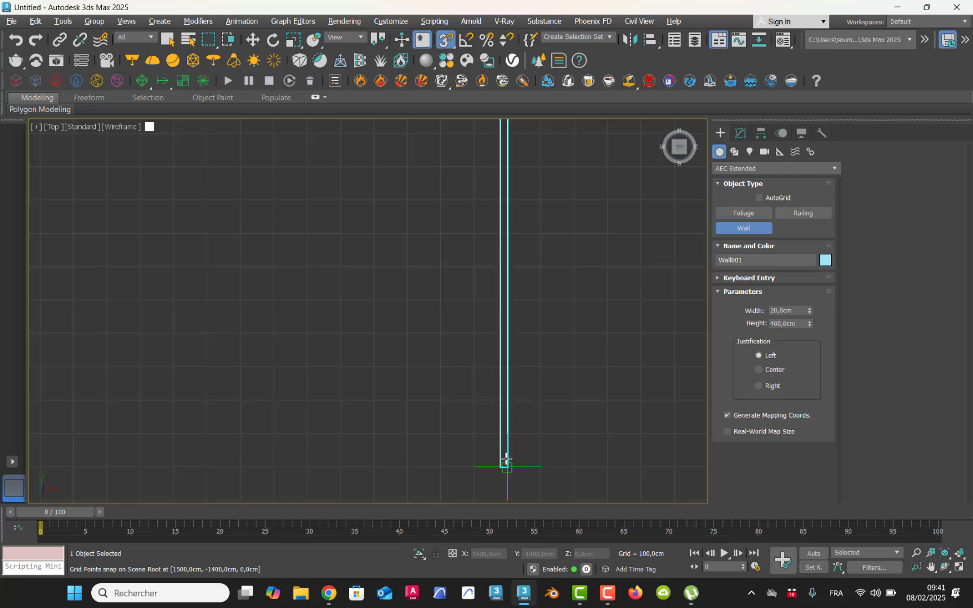
pyautogui.moveTo(506, 460); pyautogui.dragTo(504, 289, button='middle')
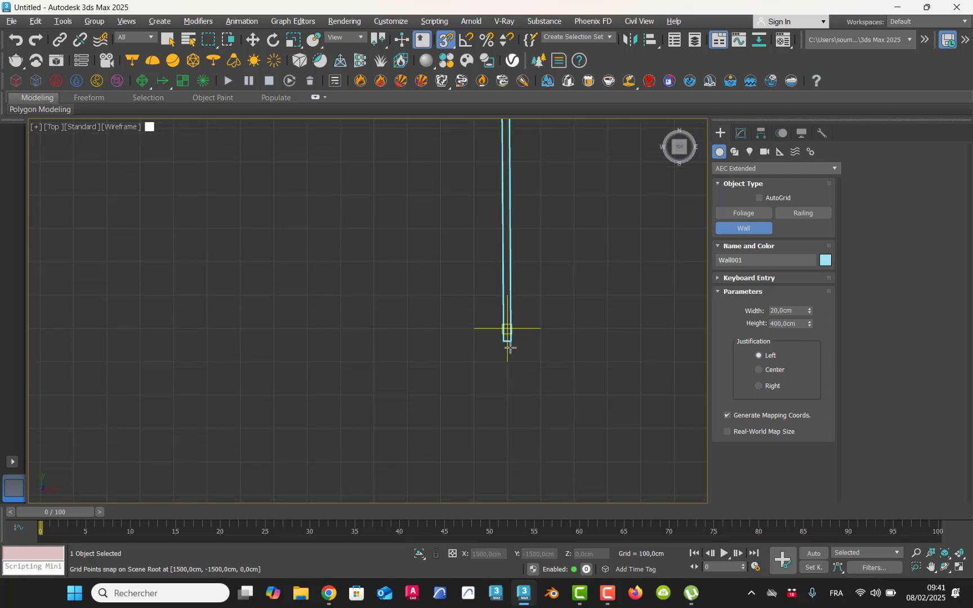
pyautogui.click(506, 491)
# Draw the wall to X 0, Y -2000 cm and back to the origin, weld the closing point and finish the wall
pyautogui.moveTo(313, 416); pyautogui.dragTo(473, 370, button='middle')
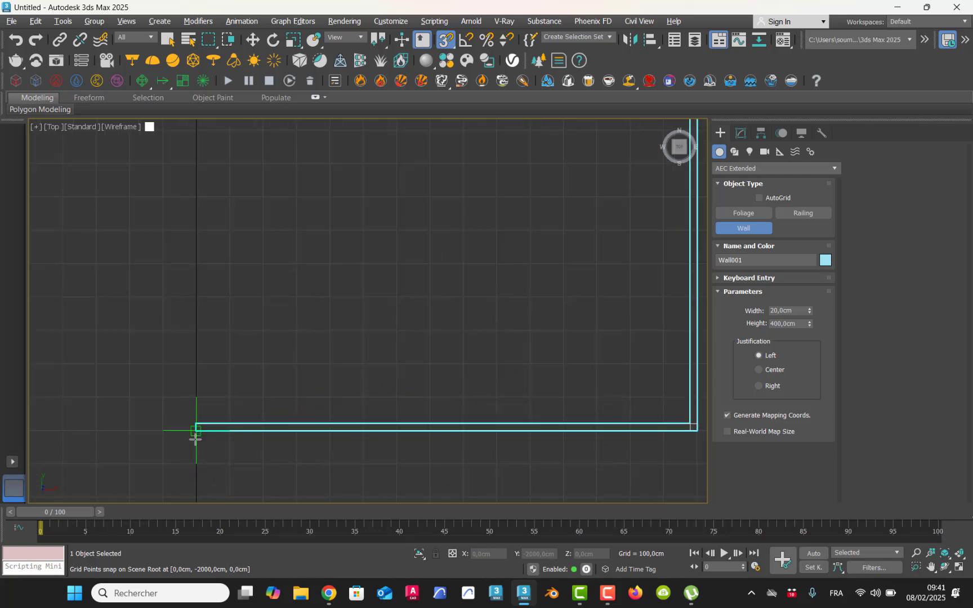
pyautogui.click(196, 426)
pyautogui.moveTo(215, 163); pyautogui.dragTo(237, 365, button='middle')
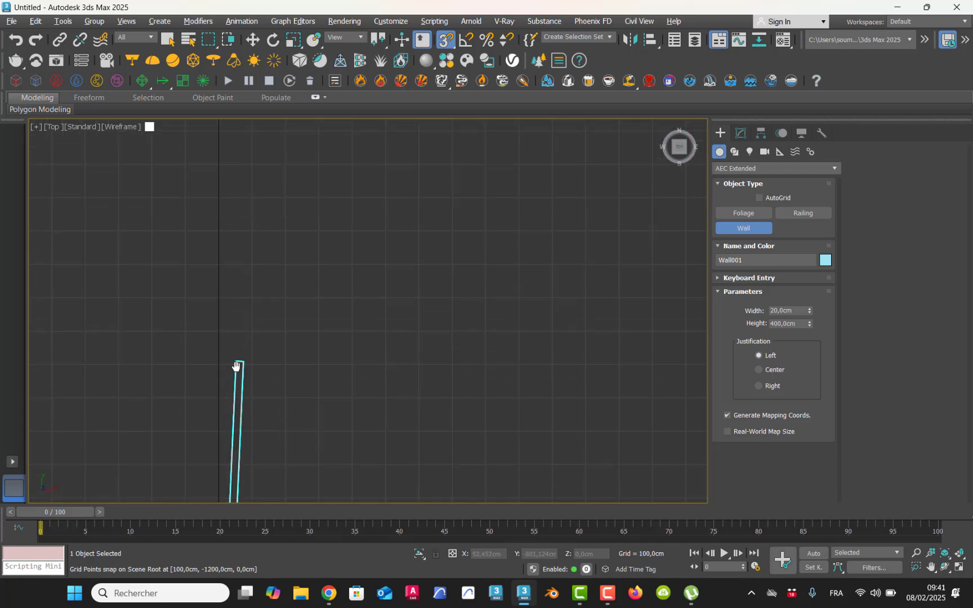
pyautogui.moveTo(227, 207); pyautogui.dragTo(239, 322, button='middle')
pyautogui.click(231, 320)
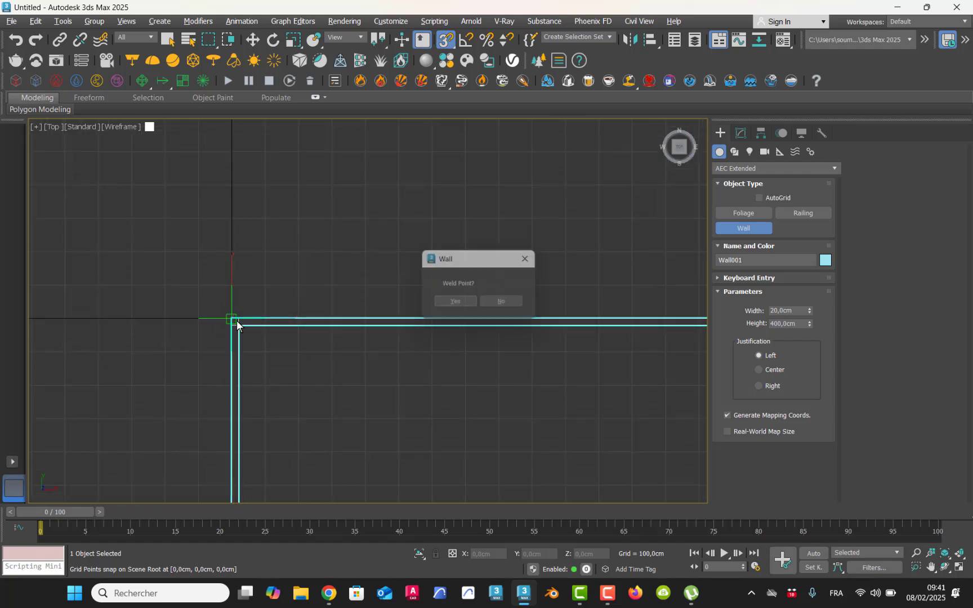
pyautogui.click(459, 304)
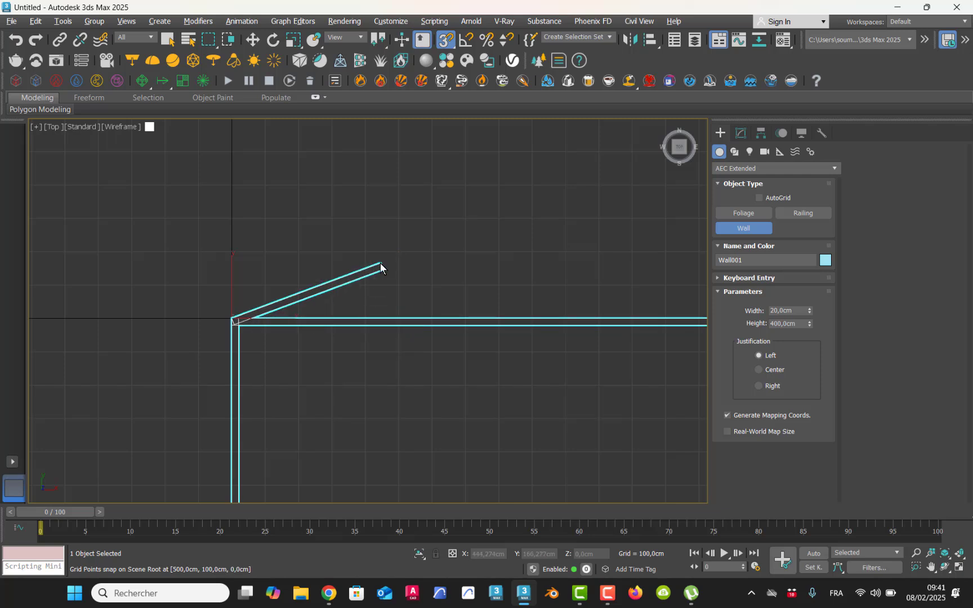
pyautogui.rightClick(398, 350)
# Examine the closed rectangular wall enclosure in the Perspective and Top views
pyautogui.moveTo(398, 350); pyautogui.dragTo(377, 323, button='middle')
pyautogui.hotkey('alt', 'w')
pyautogui.moveTo(551, 412); pyautogui.dragTo(413, 391, button='middle')
pyautogui.scroll(-8, 471, 424)
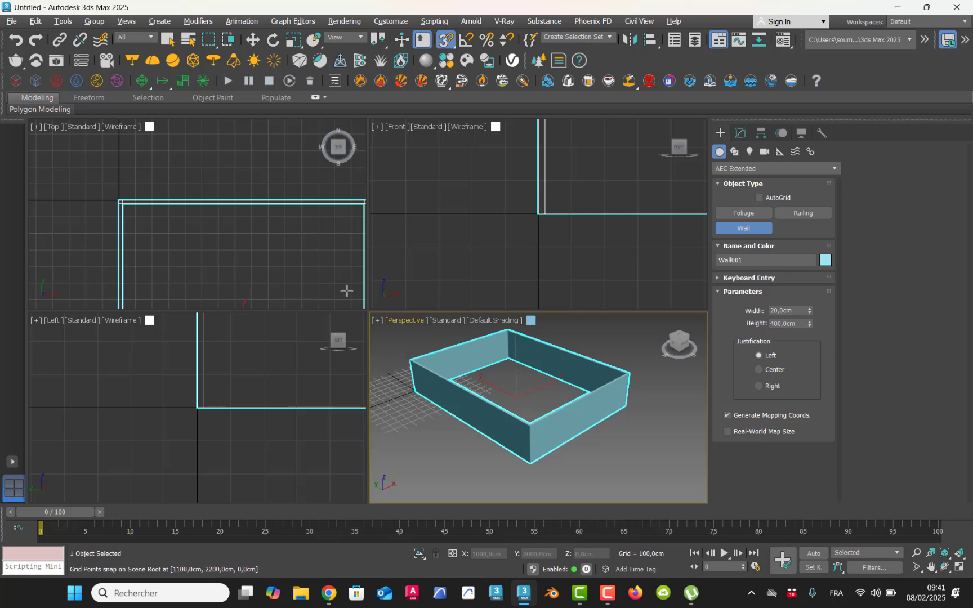
pyautogui.moveTo(264, 241); pyautogui.dragTo(254, 224, button='middle')
pyautogui.hotkey('alt', 'w')
pyautogui.moveTo(491, 413); pyautogui.dragTo(366, 257, button='middle')
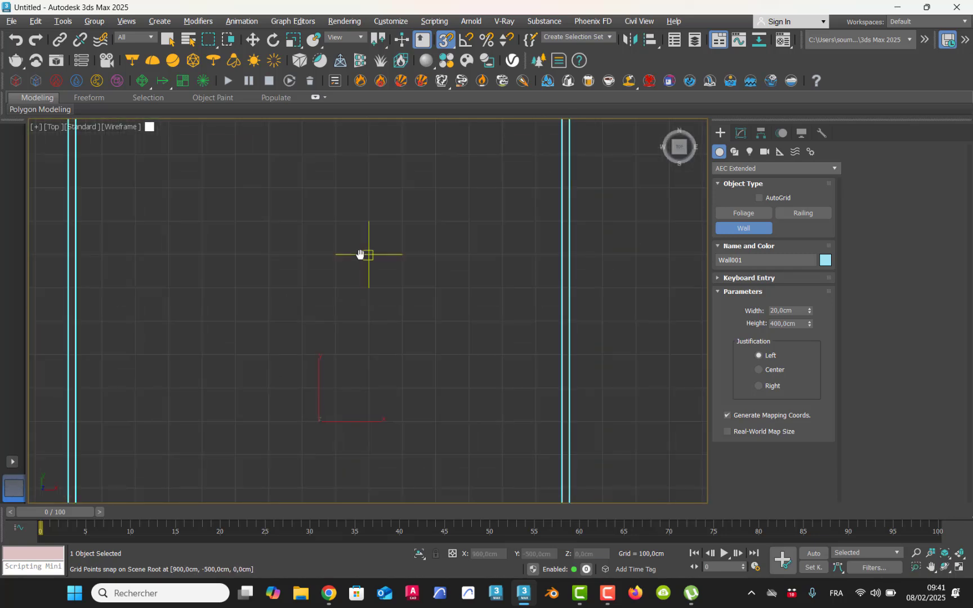
pyautogui.scroll(-5, 363, 256)
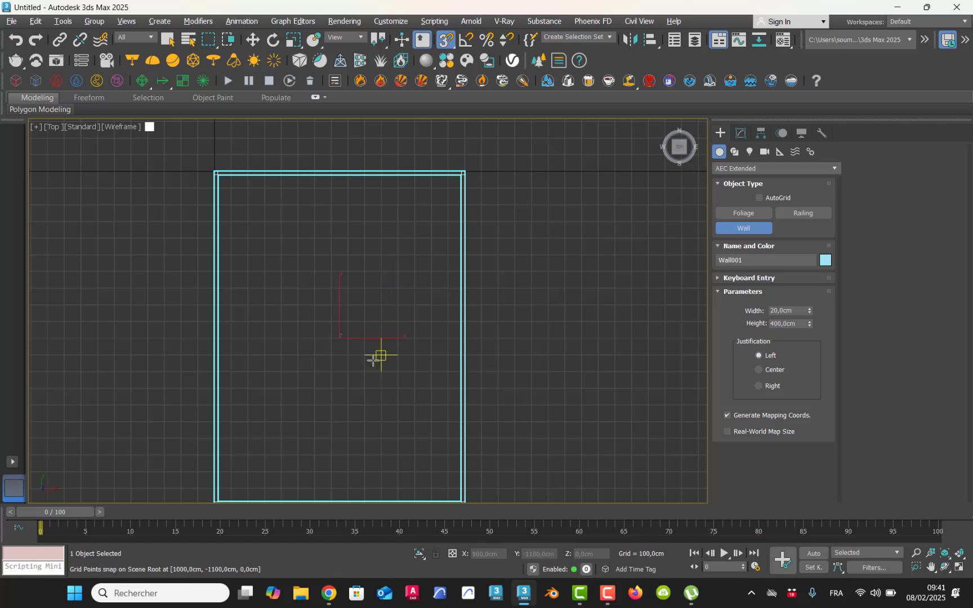
pyautogui.moveTo(378, 354); pyautogui.dragTo(378, 341, button='middle')
pyautogui.hotkey('alt', 'w')
pyautogui.rightClick(186, 216)
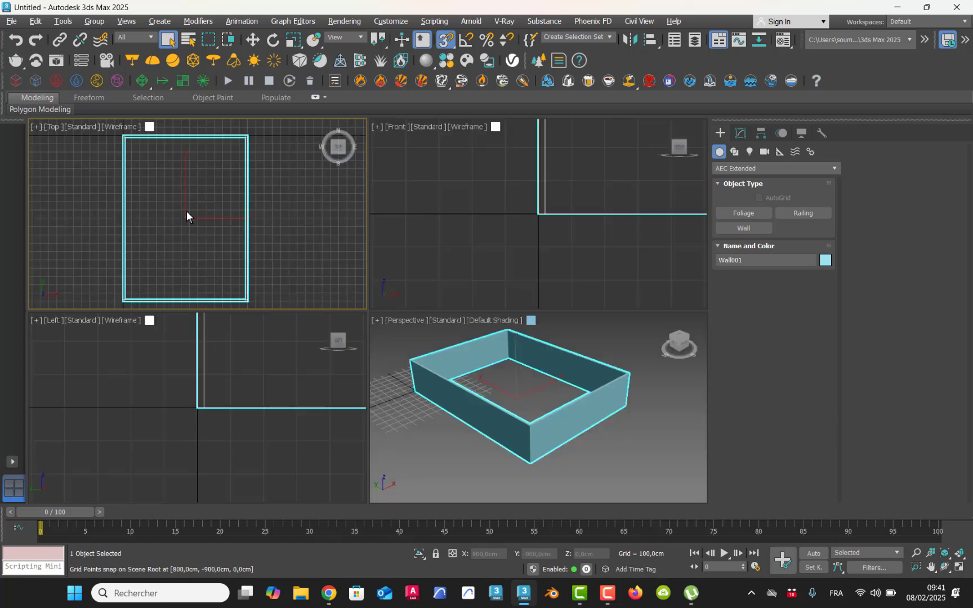
pyautogui.scroll(-2, 198, 214)
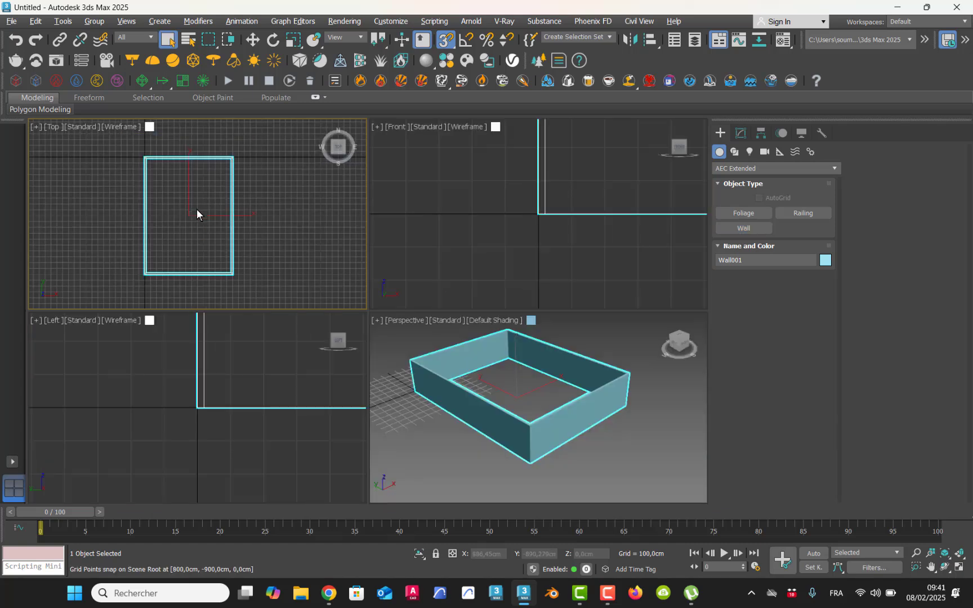
pyautogui.moveTo(213, 214); pyautogui.dragTo(246, 220, button='middle')
pyautogui.hotkey('alt', 'w')
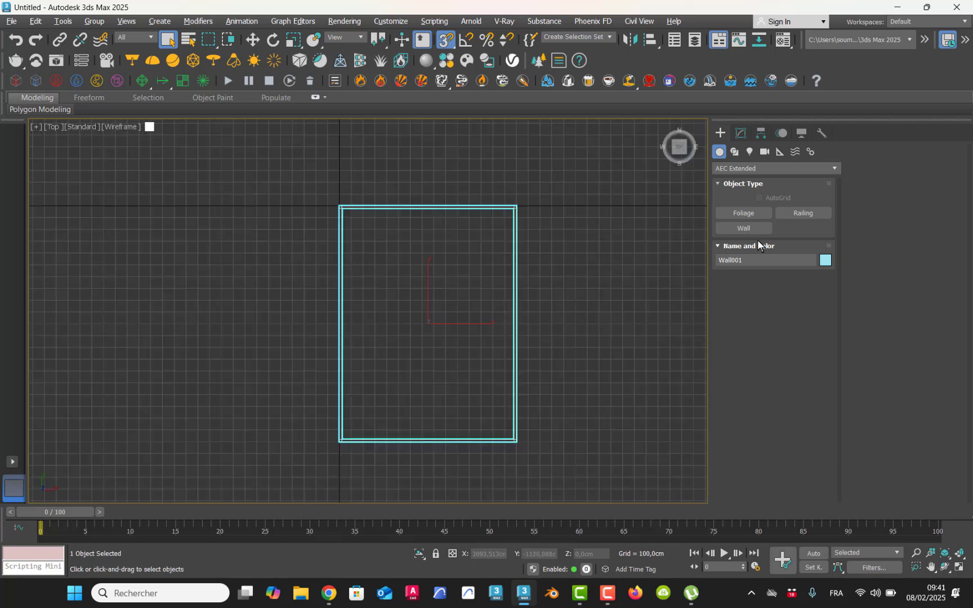
# Start another AEC Extended wall and set its width to 12 cm for the interior partitions
pyautogui.click(745, 229)
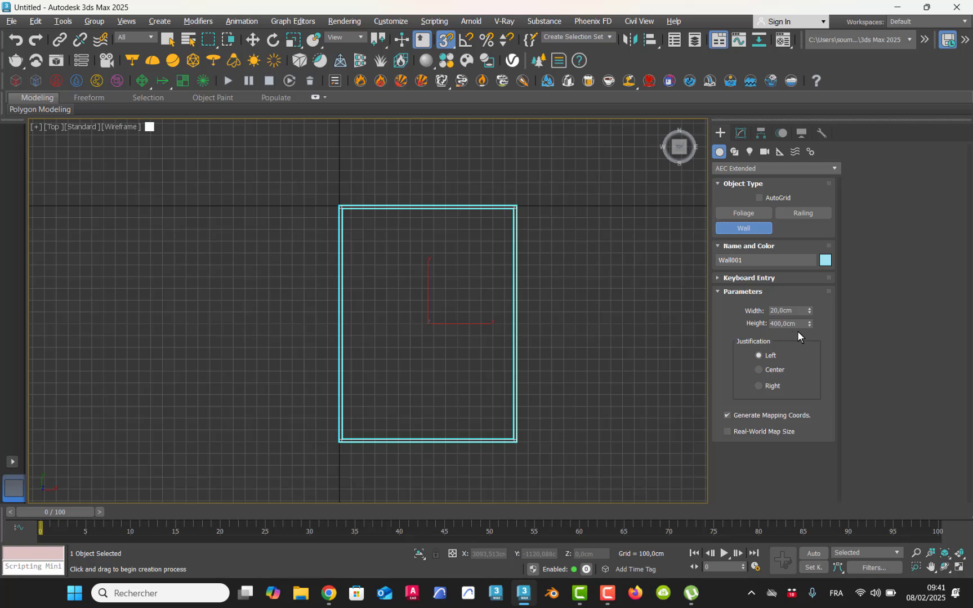
pyautogui.moveTo(801, 309); pyautogui.dragTo(727, 315)
pyautogui.scroll(5, 480, 239)
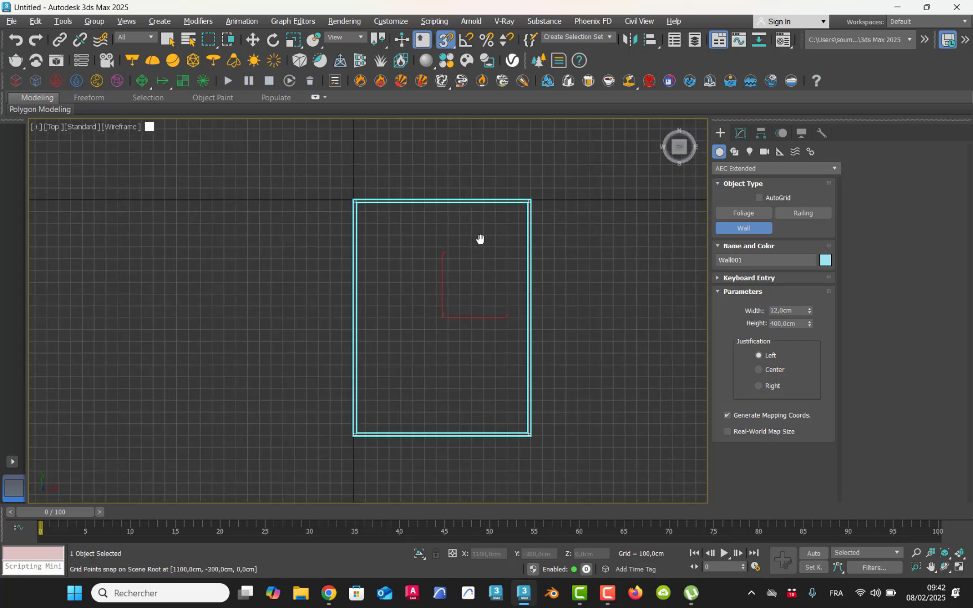
pyautogui.moveTo(401, 220); pyautogui.dragTo(396, 265, button='middle')
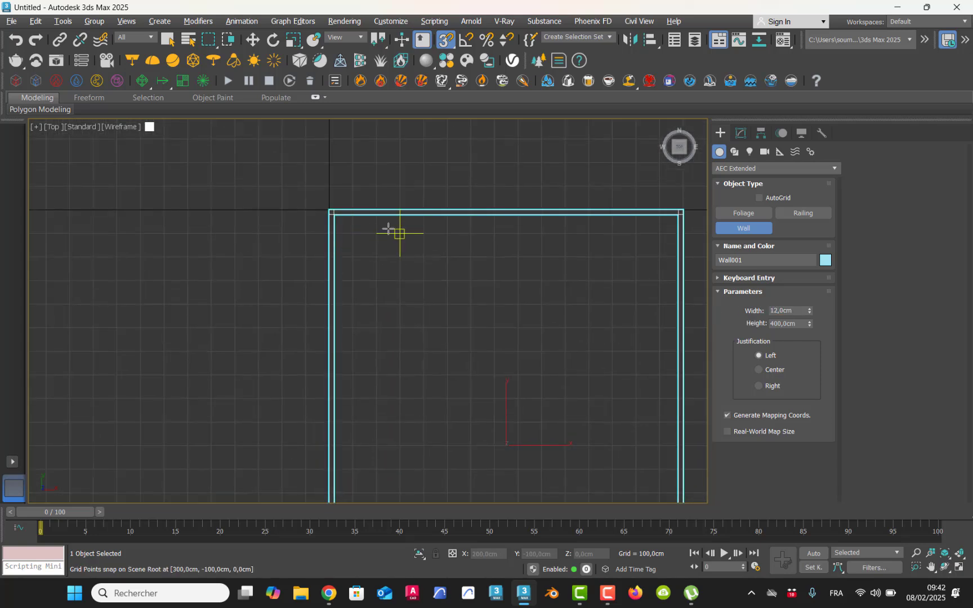
pyautogui.scroll(2, 388, 229)
pyautogui.scroll(-4, 371, 256)
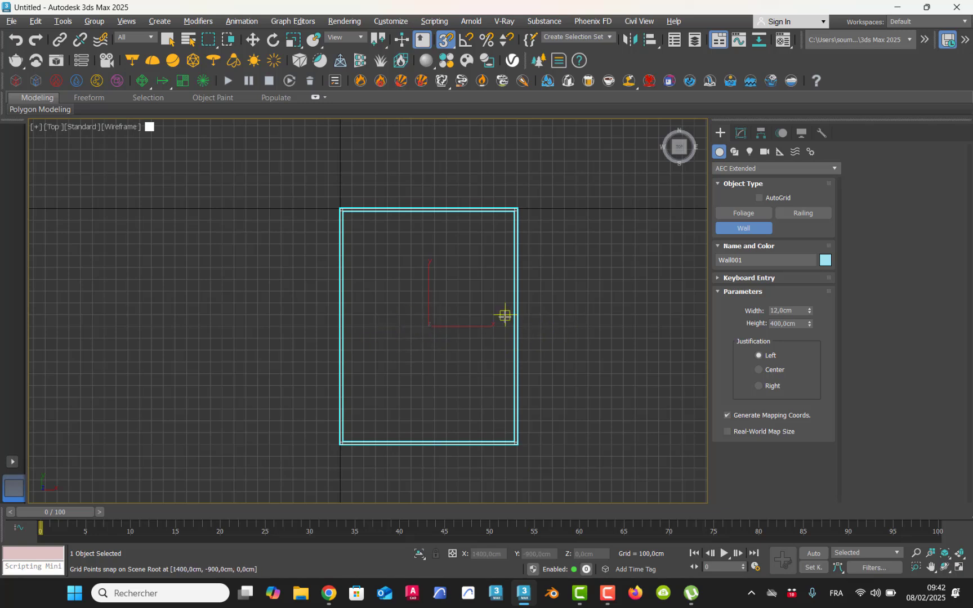
pyautogui.scroll(1, 482, 324)
pyautogui.scroll(-1, 483, 323)
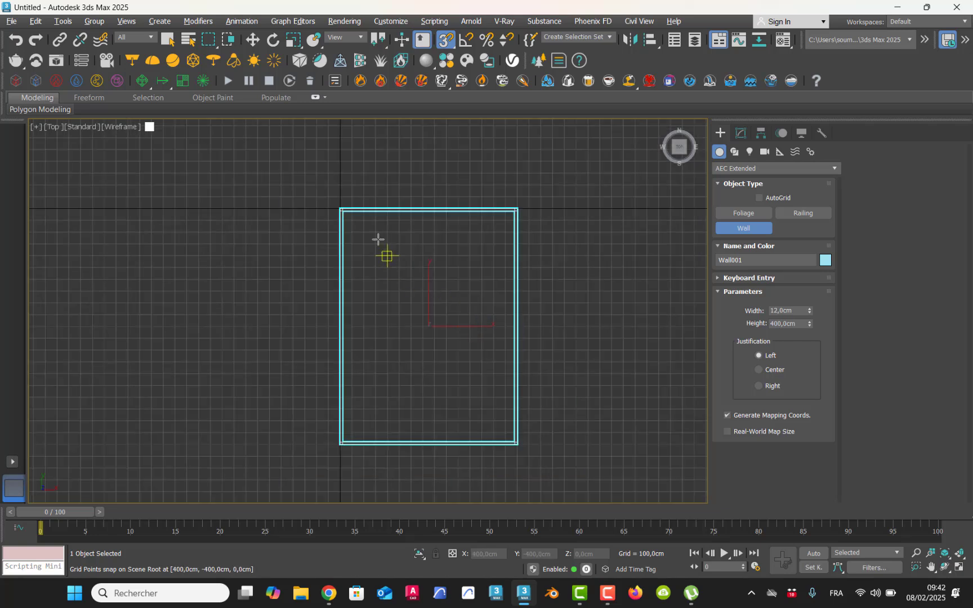
# Draw a partition wall across the enclosure from X 0, Y -600 cm to X 1500, Y -600 cm and finish it
pyautogui.scroll(3, 366, 197)
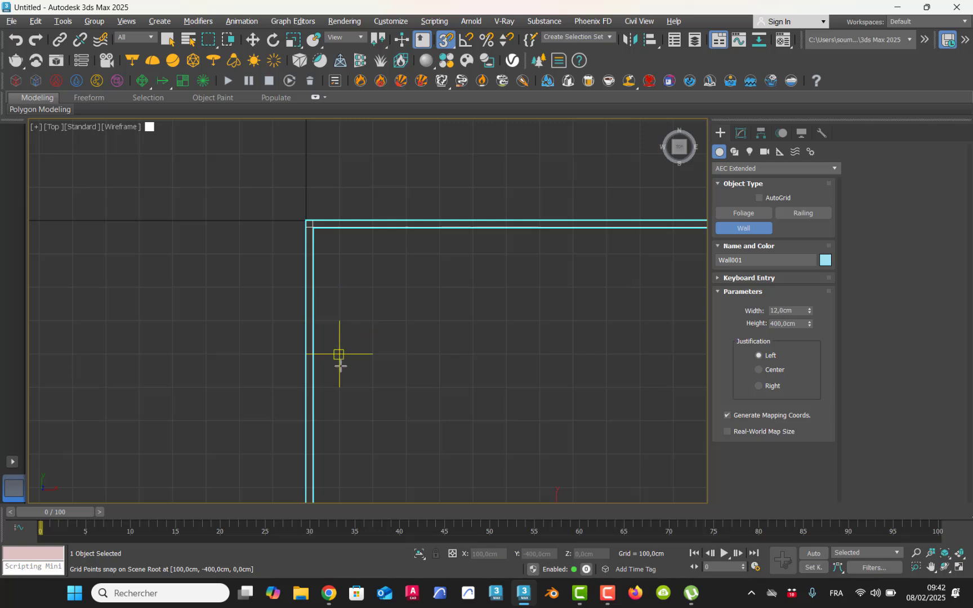
pyautogui.moveTo(339, 420); pyautogui.dragTo(350, 302, button='middle')
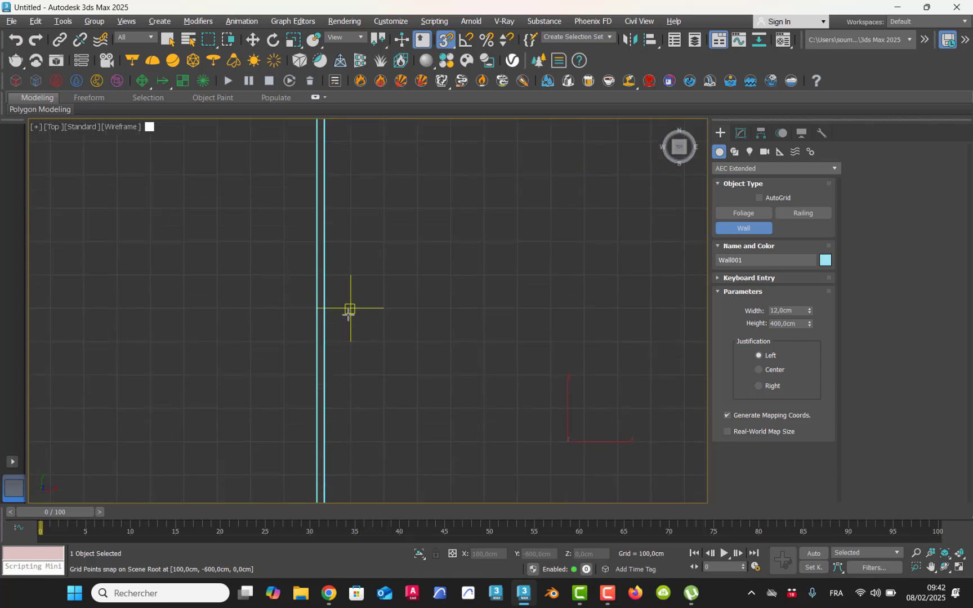
pyautogui.moveTo(349, 372); pyautogui.dragTo(352, 286, button='middle')
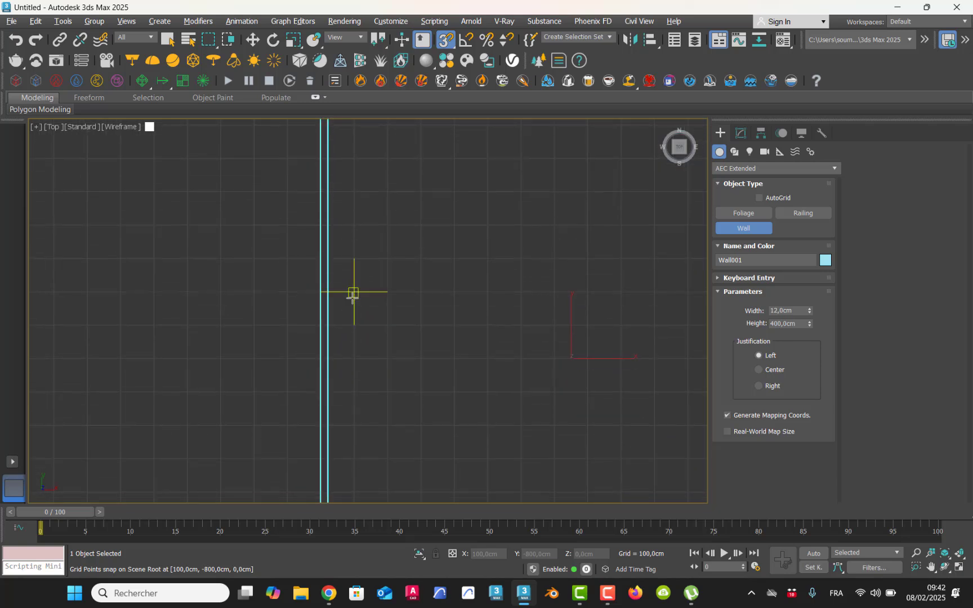
pyautogui.moveTo(355, 157); pyautogui.dragTo(363, 341, button='middle')
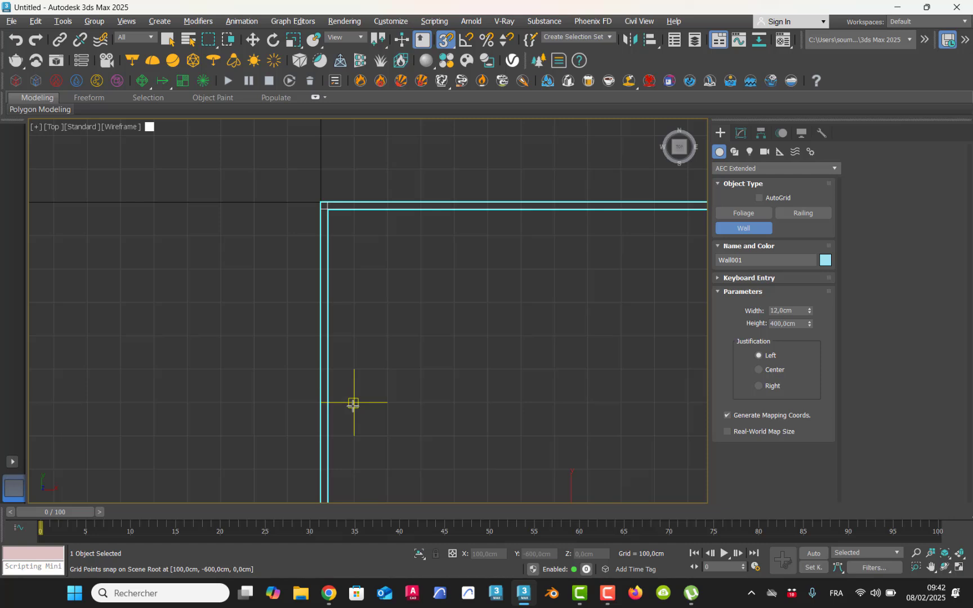
pyautogui.click(325, 401)
pyautogui.moveTo(576, 419); pyautogui.dragTo(363, 370, button='middle')
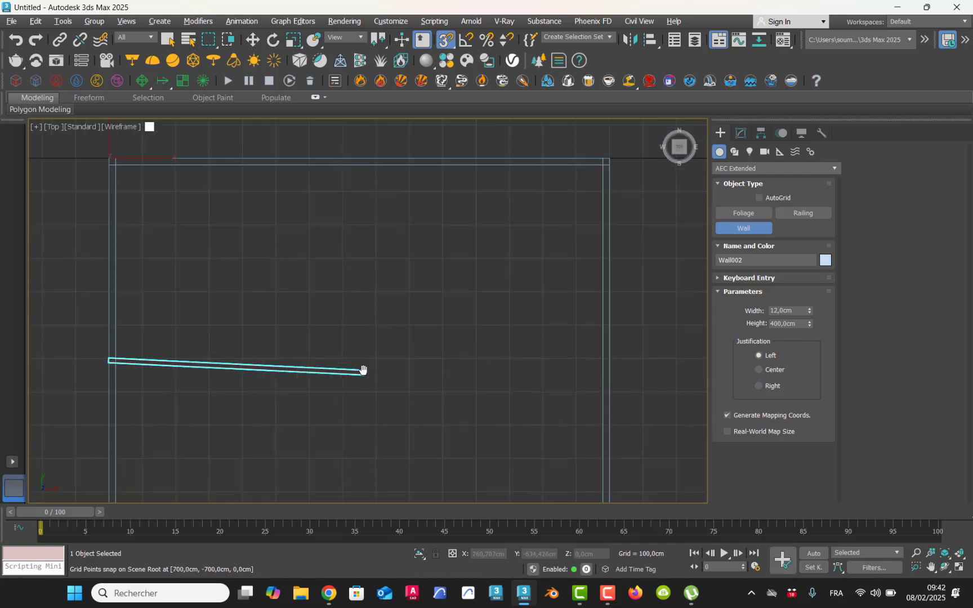
pyautogui.click(609, 359)
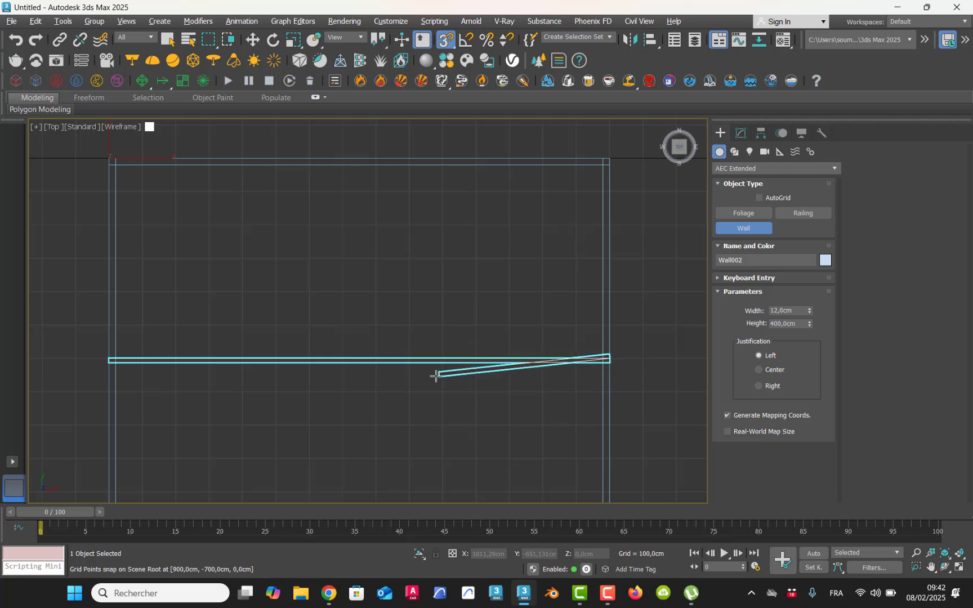
pyautogui.rightClick(461, 353)
# Draw a second cross partition from X 0, Y -1400 cm to X 1500, Y -1400 cm and finish it
pyautogui.moveTo(456, 382); pyautogui.dragTo(472, 203, button='middle')
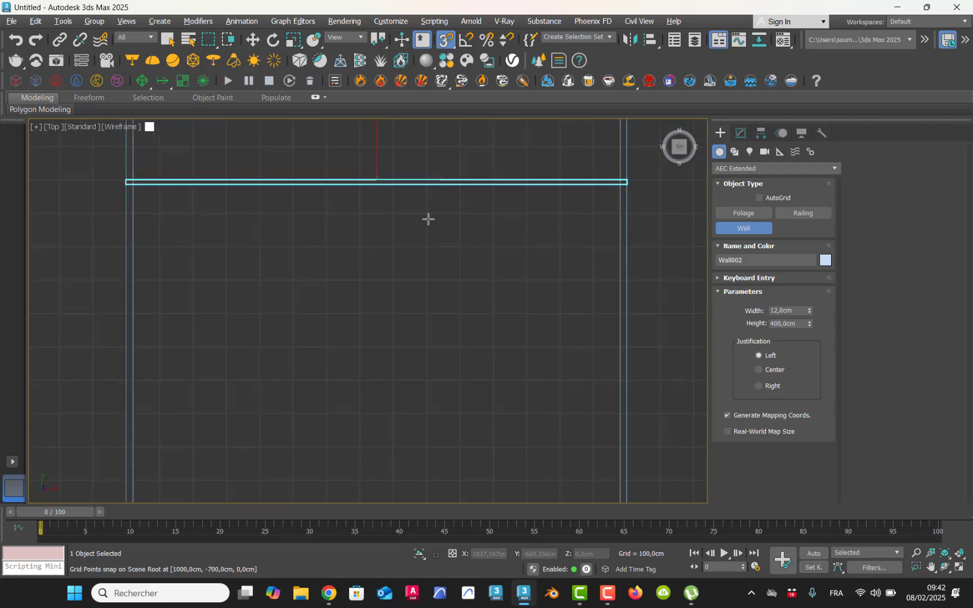
pyautogui.moveTo(381, 238); pyautogui.dragTo(407, 178, button='middle')
pyautogui.scroll(-3, 396, 206)
pyautogui.scroll(3, 322, 375)
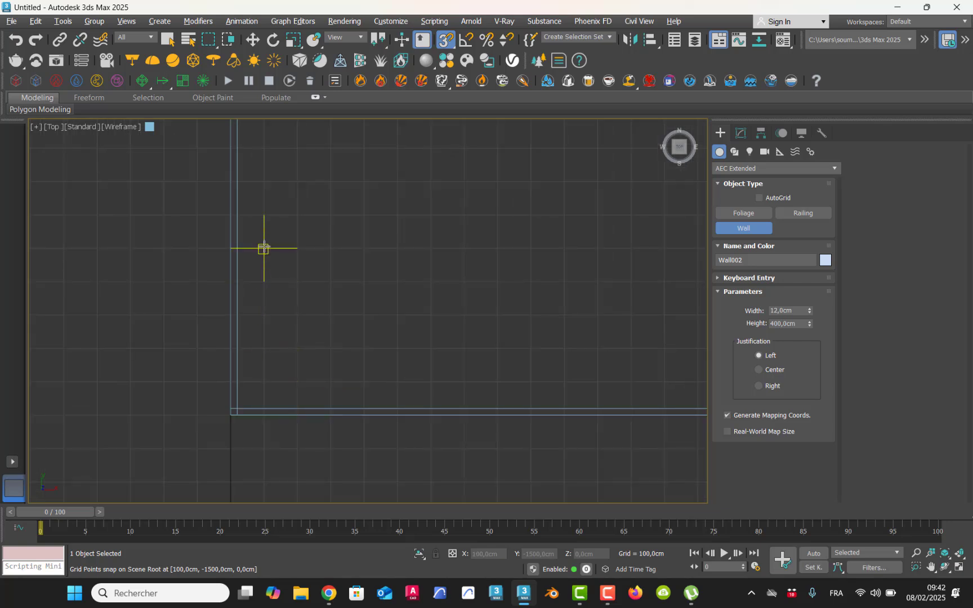
pyautogui.click(232, 215)
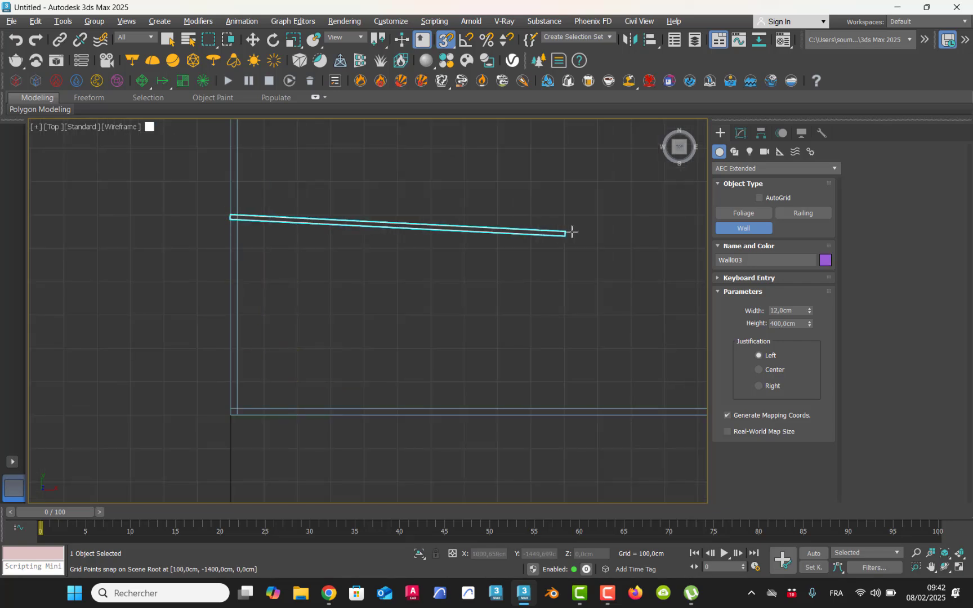
pyautogui.moveTo(569, 233); pyautogui.dragTo(306, 276, button='middle')
pyautogui.click(475, 260)
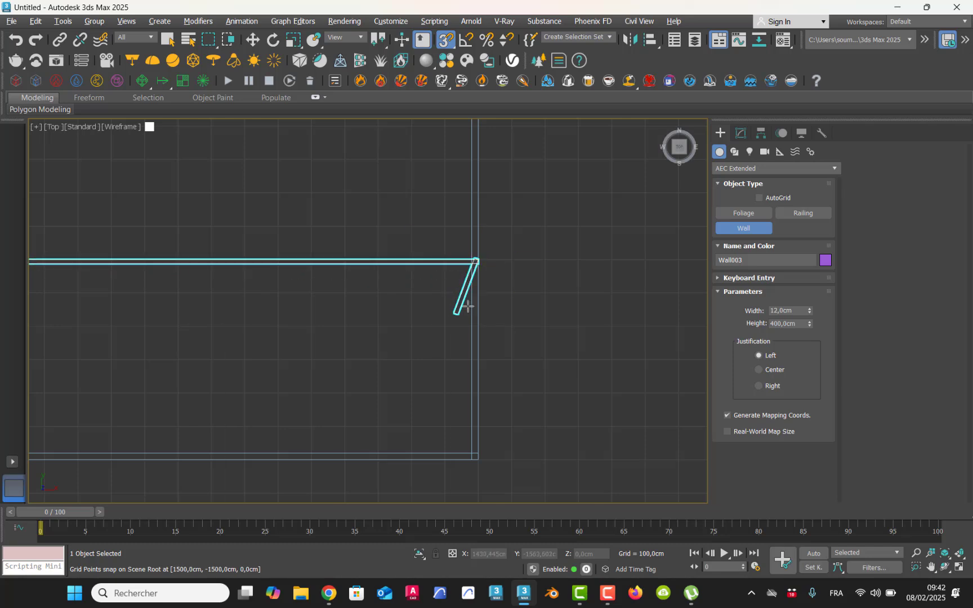
pyautogui.scroll(-4, 476, 331)
pyautogui.scroll(-2, 476, 331)
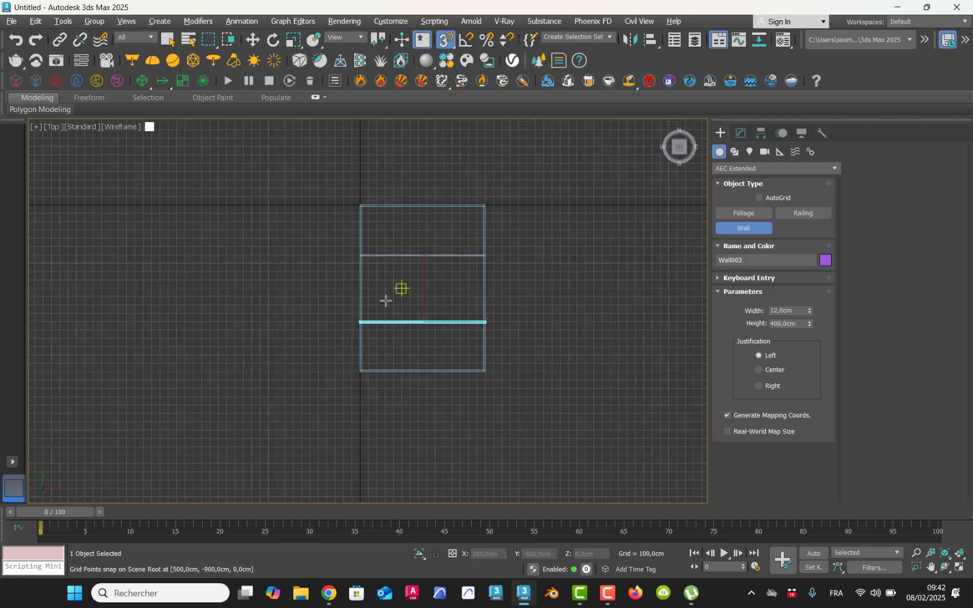
# Connect the two cross partitions with a perpendicular wall at X 1100 cm, from Y -600 to Y -1400 cm
pyautogui.moveTo(389, 282); pyautogui.dragTo(408, 306, button='middle')
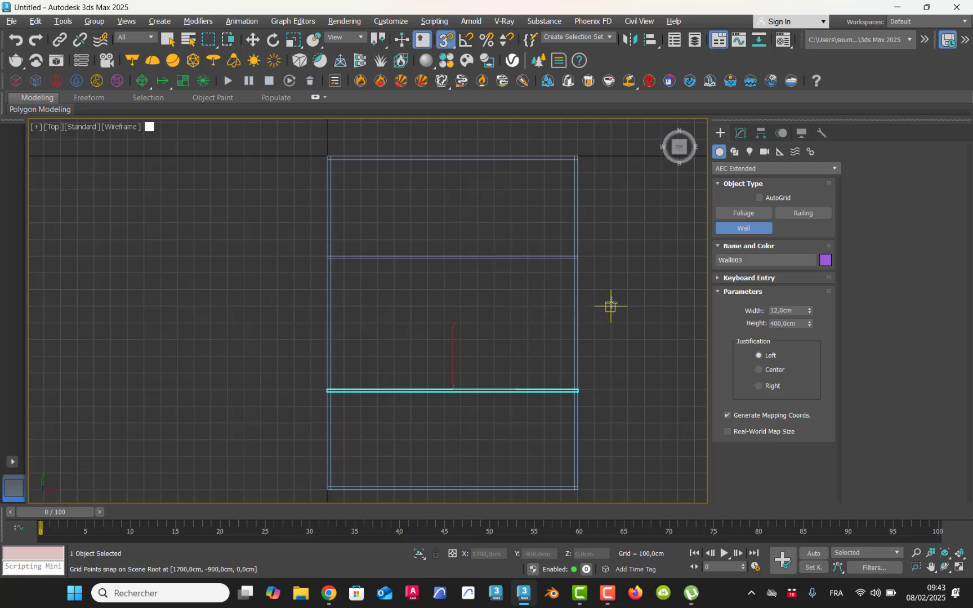
pyautogui.click(511, 257)
pyautogui.click(510, 390)
pyautogui.rightClick(444, 323)
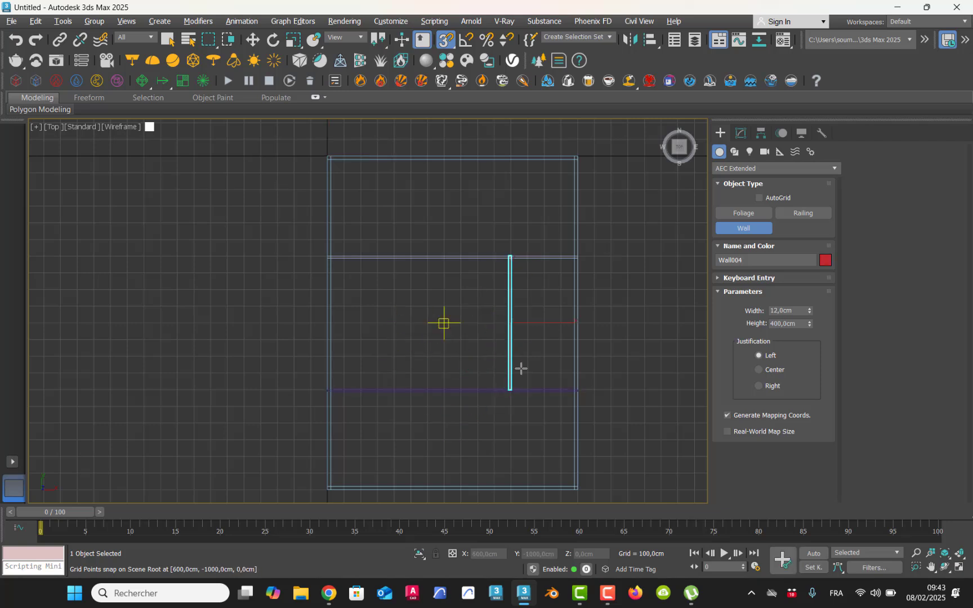
# Examine the partition layout inside the enclosure in the Top and Perspective views
pyautogui.moveTo(534, 363); pyautogui.dragTo(508, 352, button='middle')
pyautogui.hotkey('alt', 'w')
pyautogui.moveTo(580, 385); pyautogui.dragTo(463, 398, button='middle')
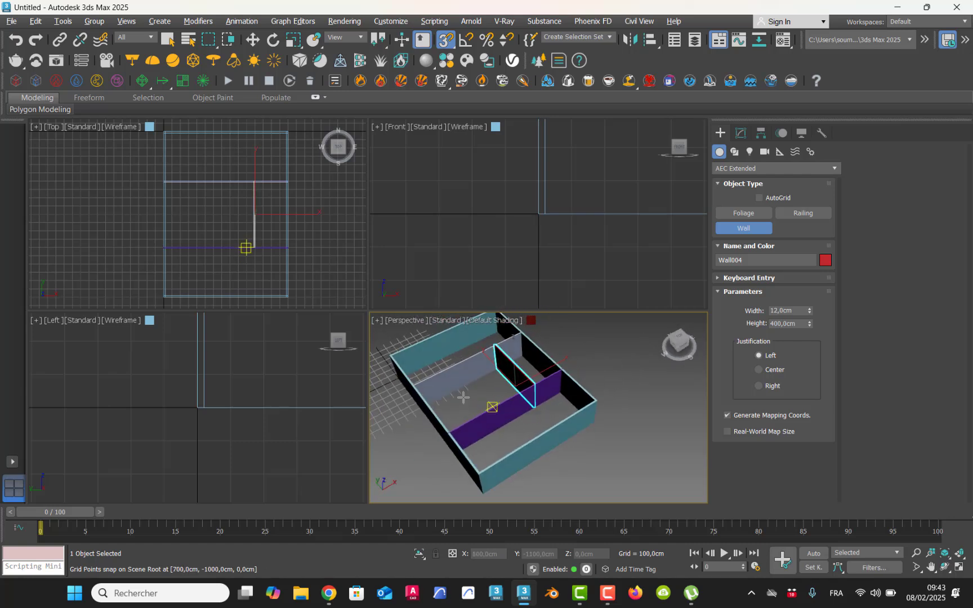
pyautogui.moveTo(274, 254); pyautogui.dragTo(293, 256, button='middle')
pyautogui.hotkey('alt', 'w')
pyautogui.moveTo(469, 354); pyautogui.dragTo(431, 340, button='middle')
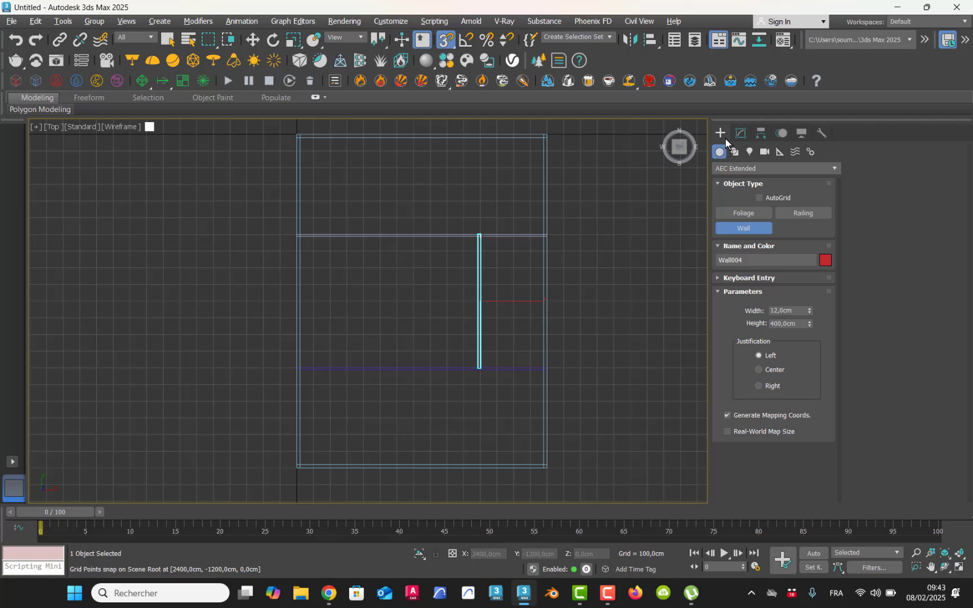
pyautogui.click(742, 169)
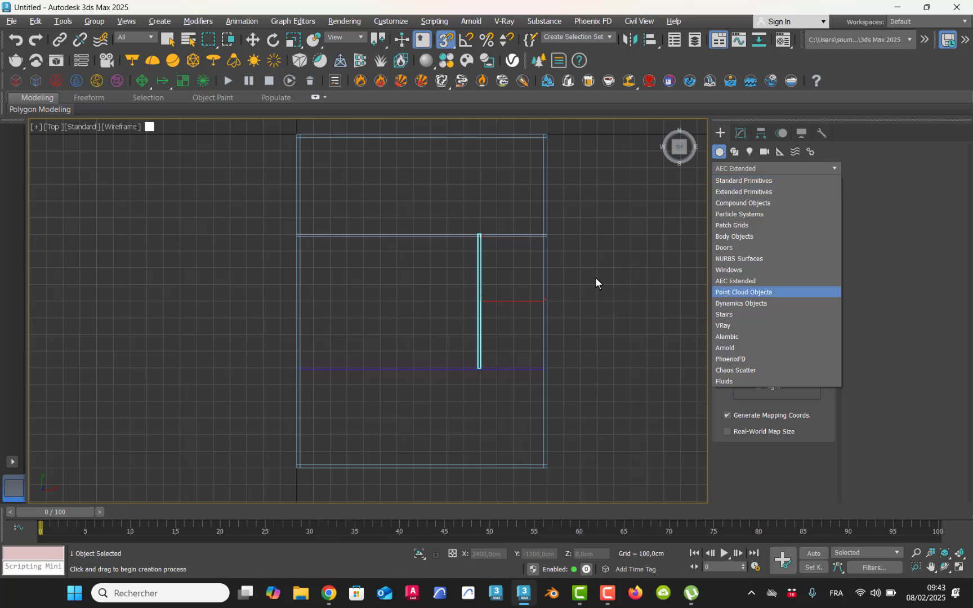
pyautogui.moveTo(581, 288); pyautogui.dragTo(563, 294, button='middle')
pyautogui.hotkey('alt', 'w')
pyautogui.moveTo(601, 369); pyautogui.dragTo(578, 372, button='middle')
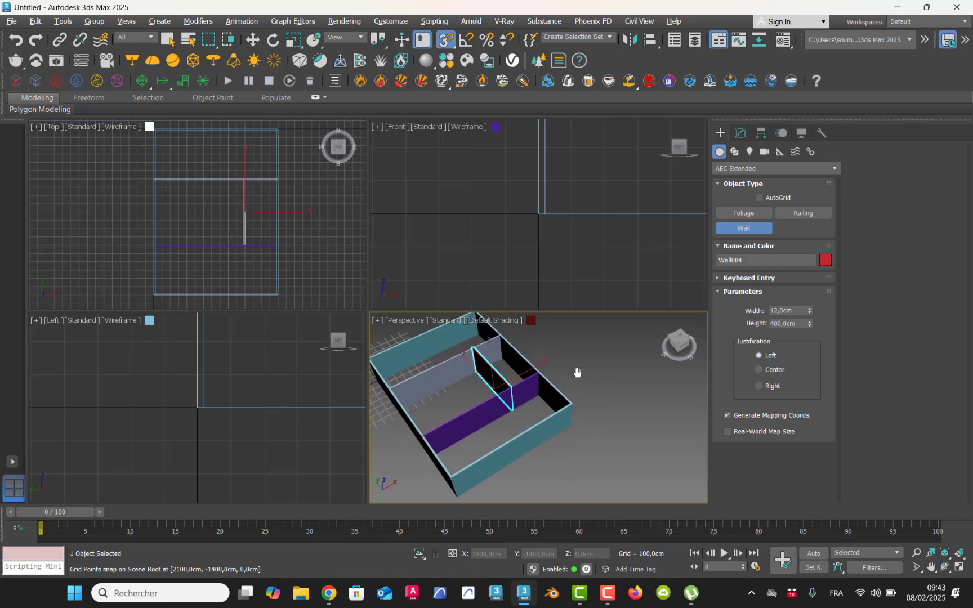
pyautogui.hotkey('alt', 'w')
pyautogui.moveTo(454, 368)
pyautogui.keyDown('alt'); pyautogui.mouseDown(button='middle')
pyautogui.moveTo(326, 343)
pyautogui.moveTo(242, 300)
pyautogui.moveTo(378, 330)
pyautogui.moveTo(367, 342)
pyautogui.moveTo(428, 347)
pyautogui.moveTo(459, 337)
pyautogui.moveTo(467, 348)
pyautogui.moveTo(435, 360)
pyautogui.mouseUp(button='middle'); pyautogui.keyUp('alt')
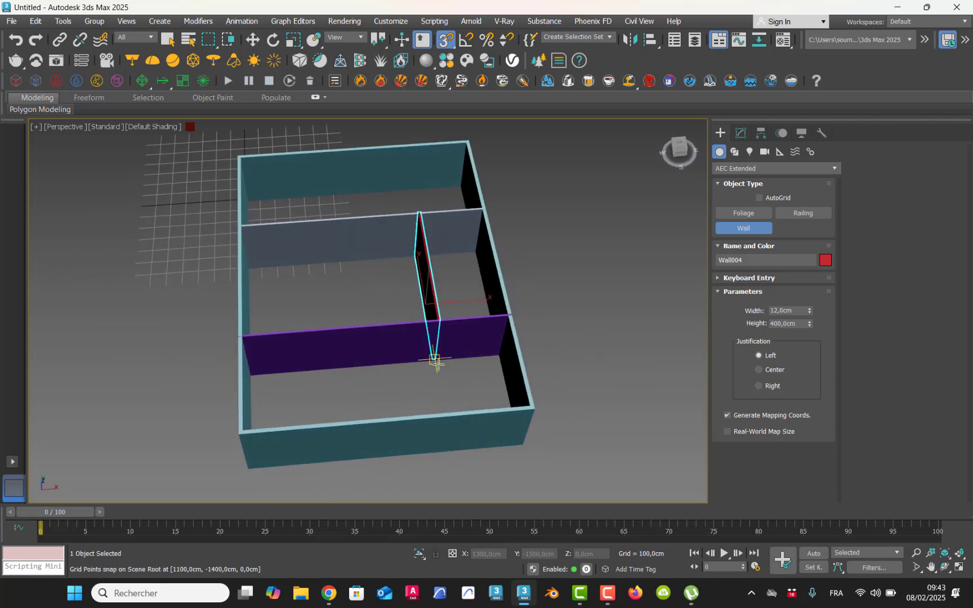
pyautogui.hotkey('alt', 'w')
pyautogui.hotkey('alt', 'w')
pyautogui.moveTo(479, 297); pyautogui.dragTo(436, 314, button='middle')
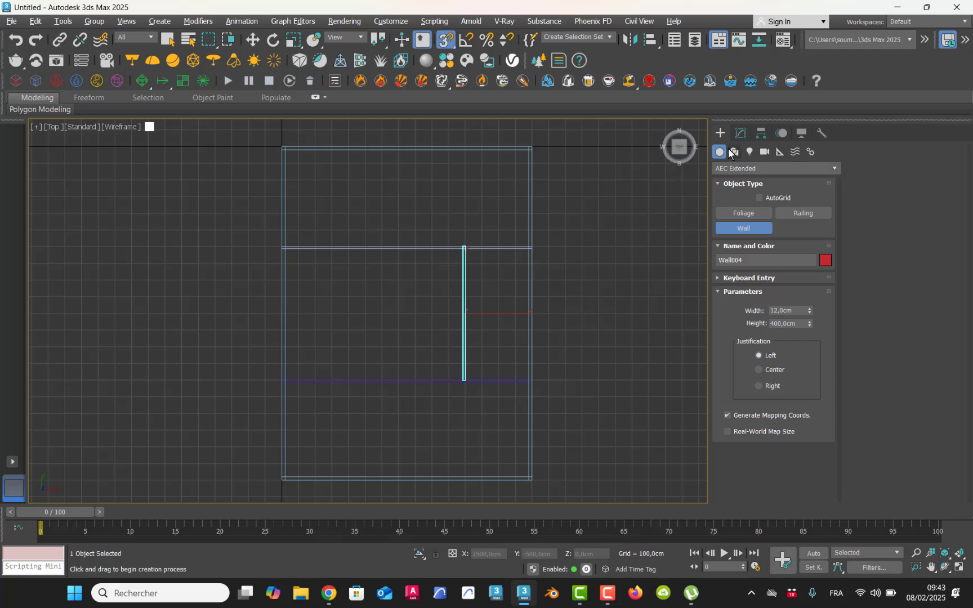
# Create a standard primitive cylinder centred on the enclosure corner at X 1500, Y 0 cm, with radius 2000 cm and height 1000 cm
pyautogui.click(733, 169)
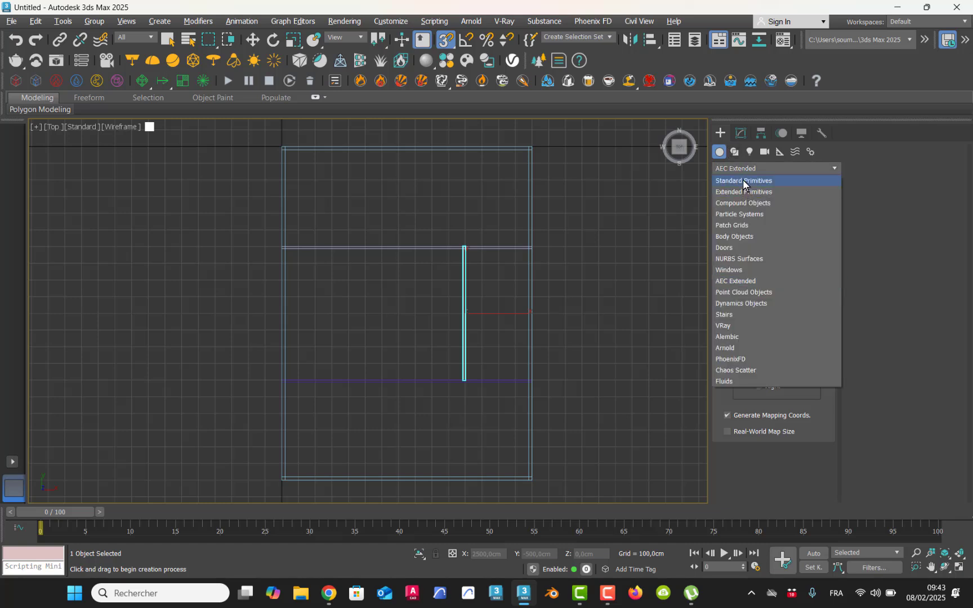
pyautogui.click(743, 182)
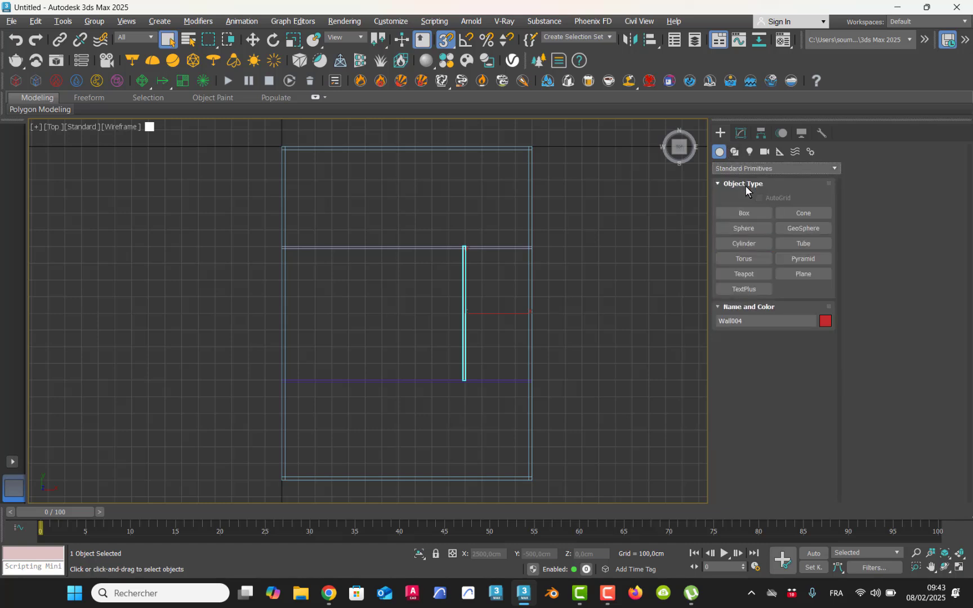
pyautogui.click(755, 244)
pyautogui.moveTo(548, 302); pyautogui.dragTo(526, 296, button='middle')
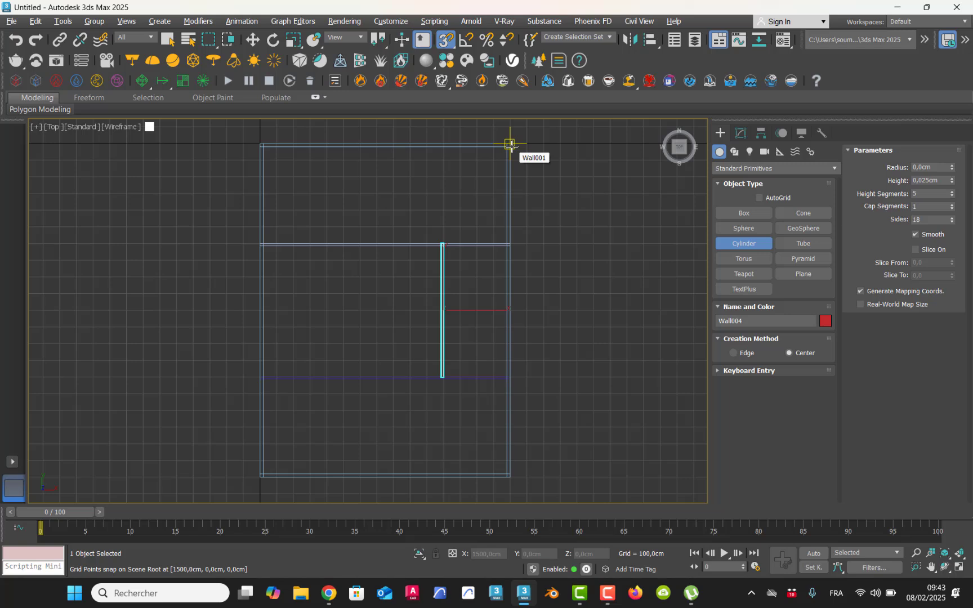
pyautogui.moveTo(511, 145); pyautogui.dragTo(512, 479)
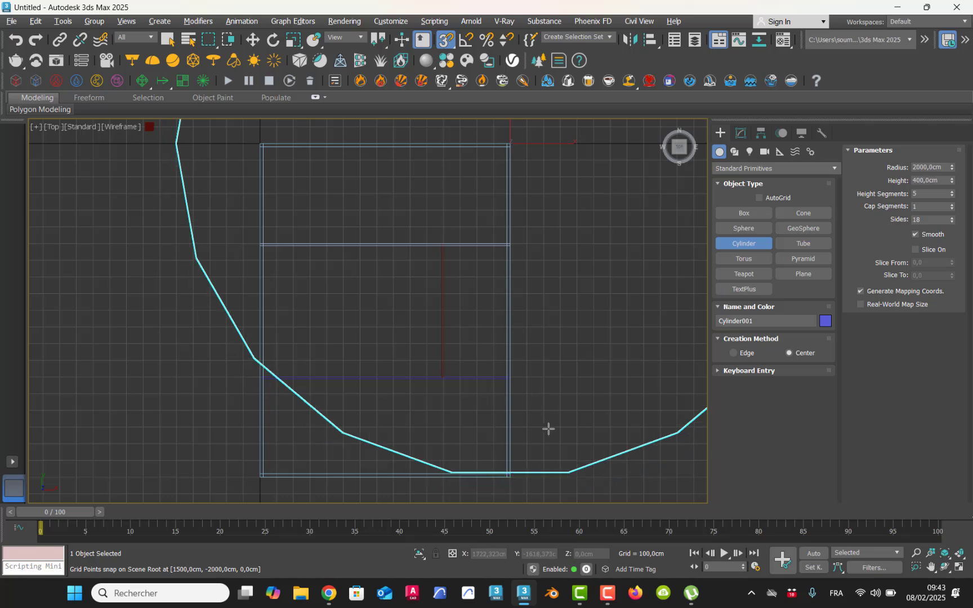
pyautogui.click(556, 317)
# Reduce the cylinder's radius to 760 cm and check it against the walls in the Perspective view
pyautogui.hotkey('alt', 'w')
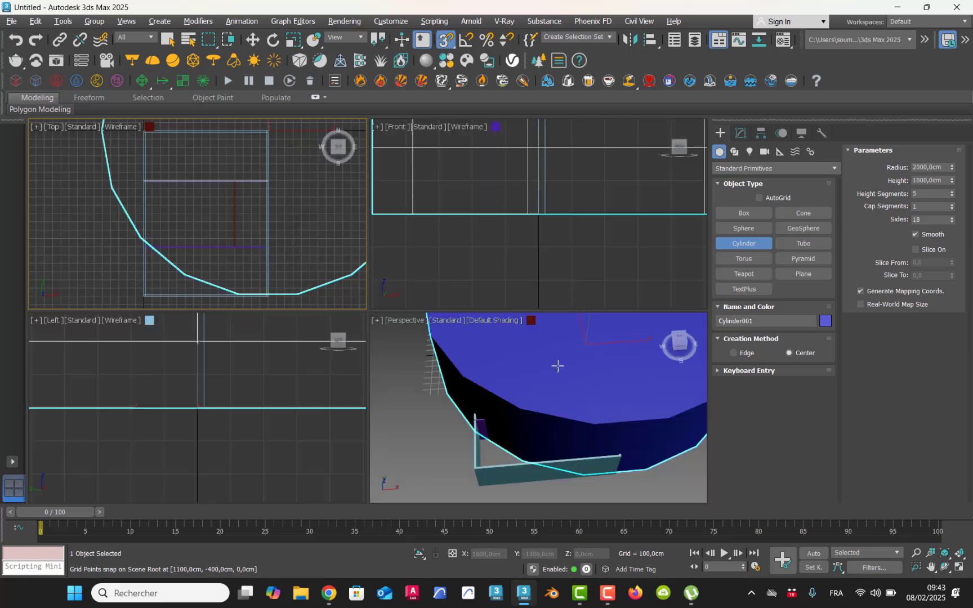
pyautogui.scroll(8, 507, 370)
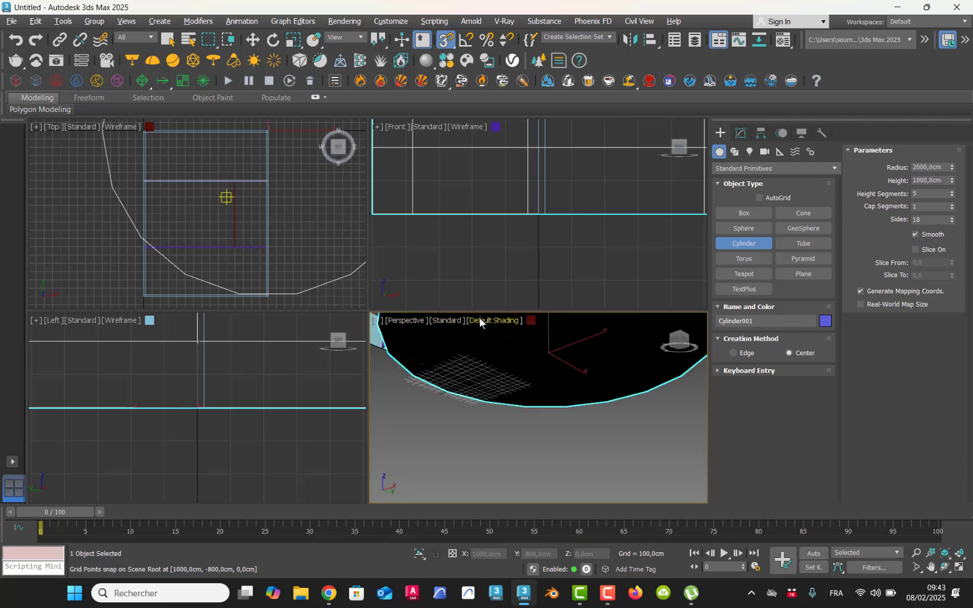
pyautogui.scroll(5, 507, 369)
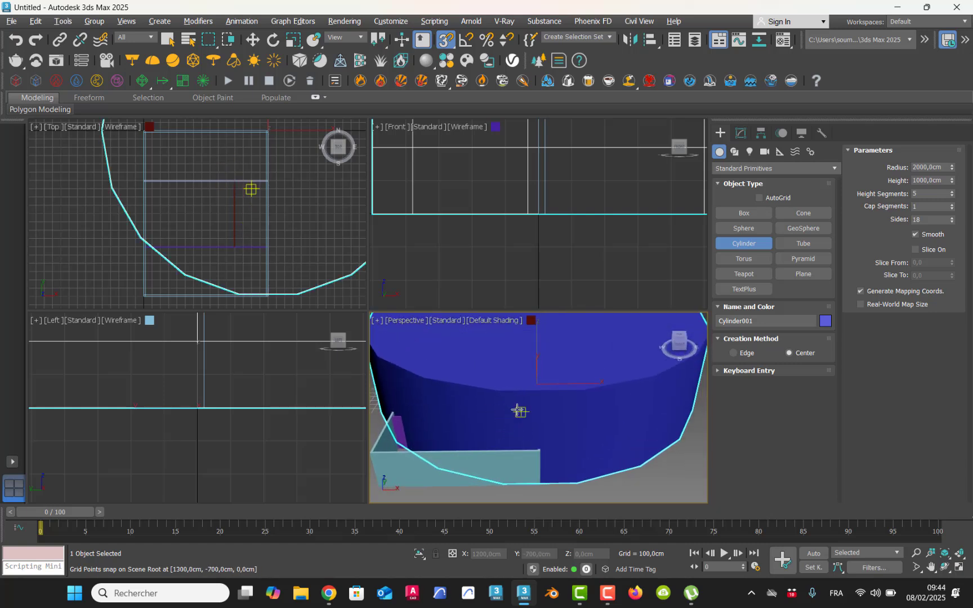
pyautogui.hotkey('alt', 'w')
pyautogui.scroll(-6, 521, 388)
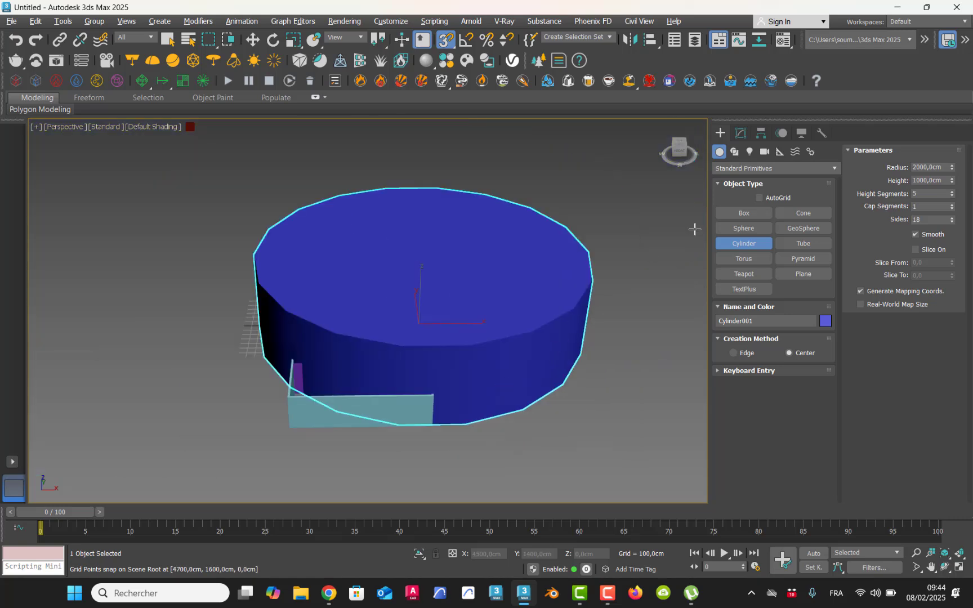
pyautogui.click(741, 132)
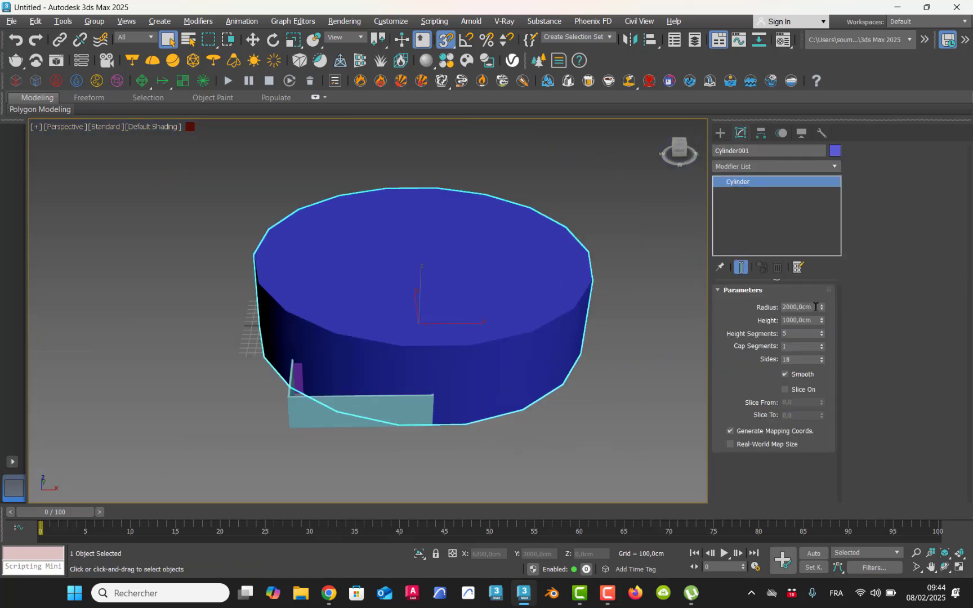
pyautogui.moveTo(822, 307); pyautogui.dragTo(816, 343)
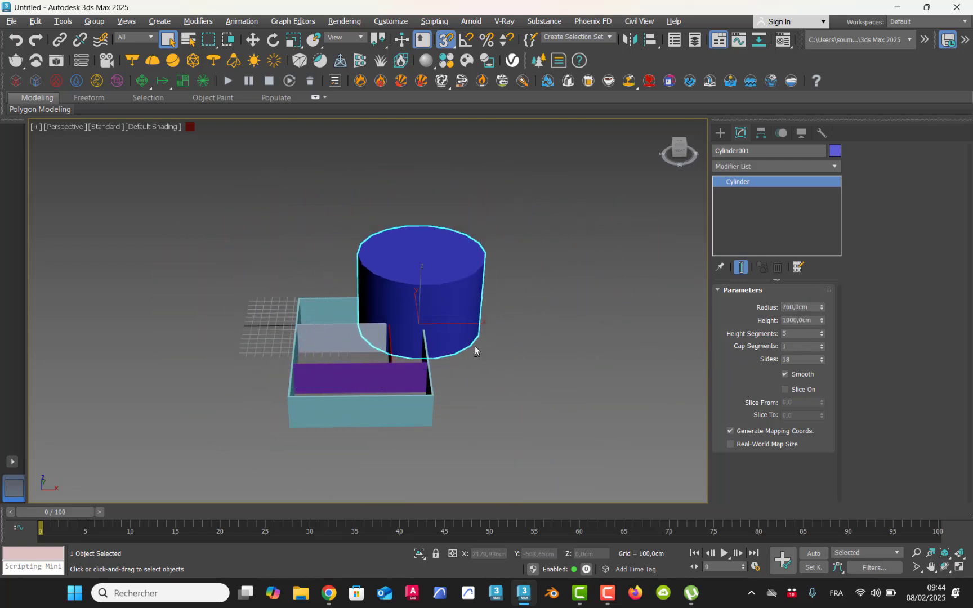
pyautogui.keyDown('alt'); pyautogui.moveTo(475, 351); pyautogui.dragTo(373, 372, button='middle'); pyautogui.keyUp('alt')
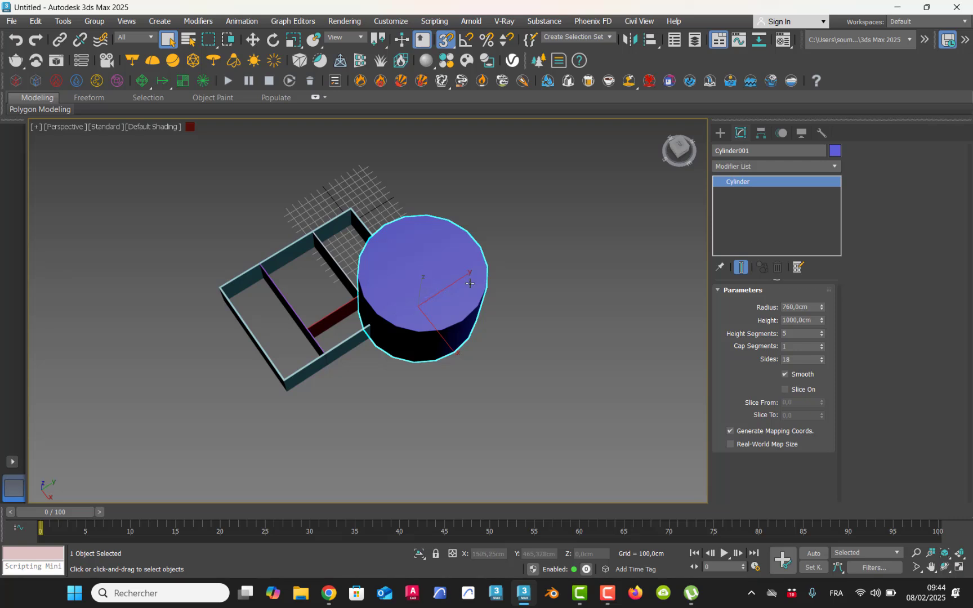
# Try cylinder radii of 100 cm and 1000 cm at the enclosure corner
pyautogui.doubleClick(811, 307)
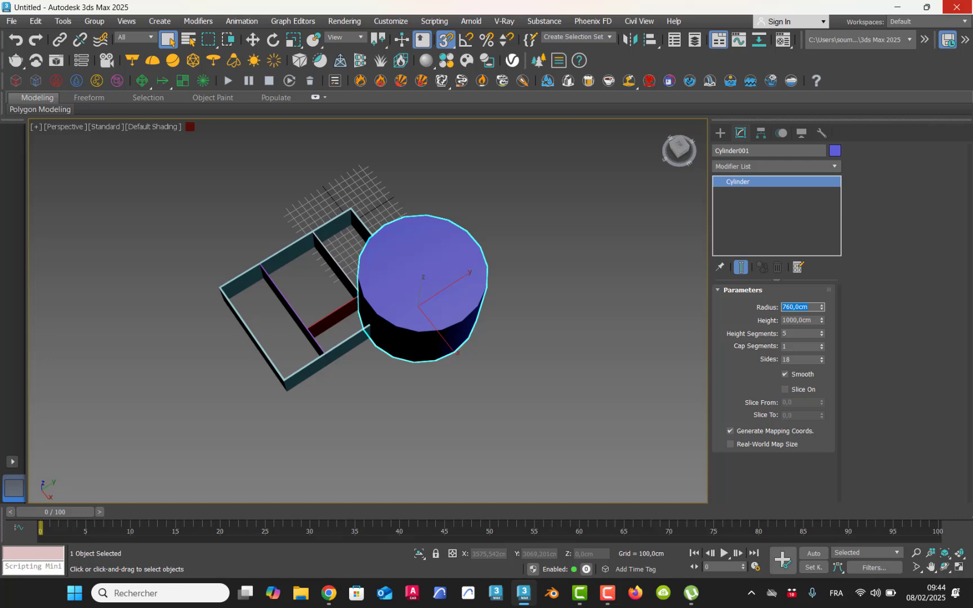
pyautogui.write('100')
pyautogui.press('Return')
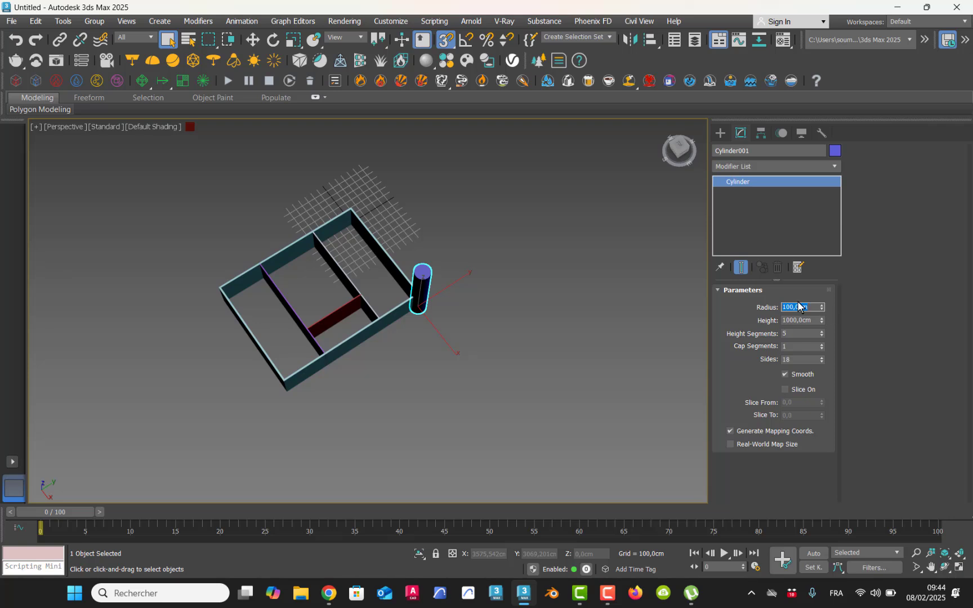
pyautogui.write('10m')
pyautogui.press('Return')
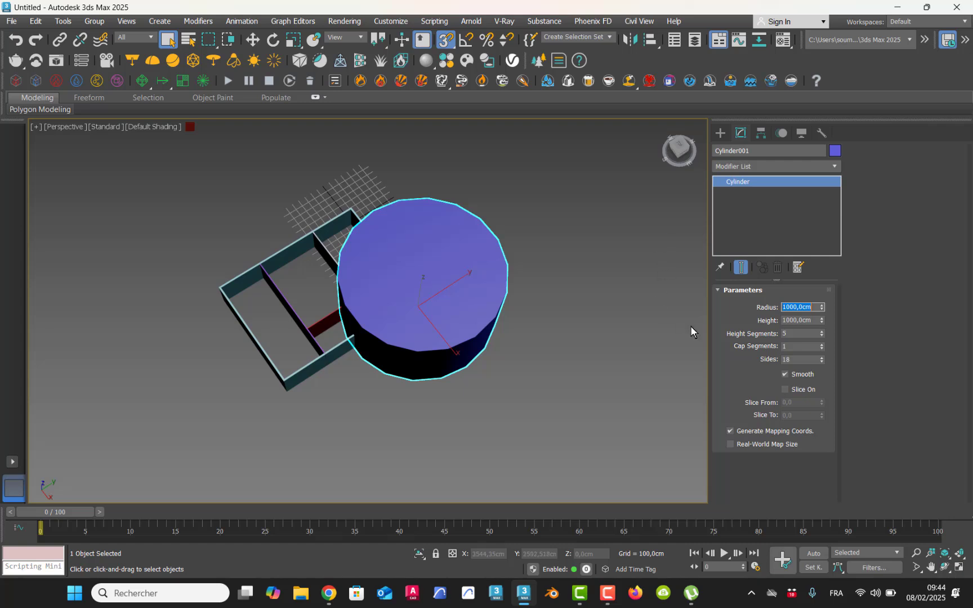
pyautogui.moveTo(471, 330); pyautogui.dragTo(446, 334, button='middle')
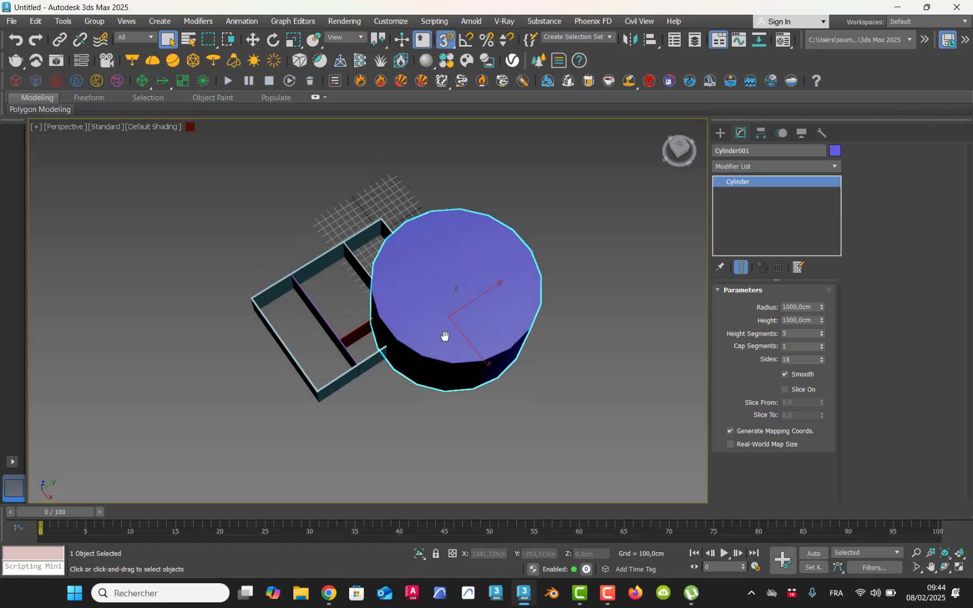
# Turn off snapping and move the cylinder along the Y axis in the Top view to about Y -998 cm, midway along the enclosure wall
pyautogui.hotkey('alt', 'w')
pyautogui.moveTo(202, 168); pyautogui.dragTo(206, 171, button='middle')
pyautogui.hotkey('alt', 'w')
pyautogui.moveTo(289, 254); pyautogui.dragTo(268, 224, button='middle')
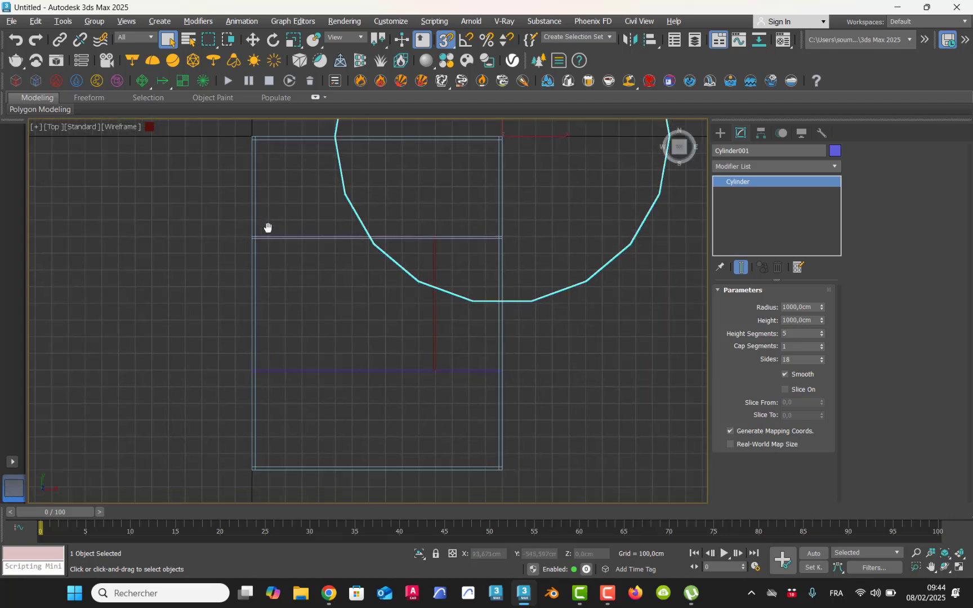
pyautogui.scroll(-5, 270, 237)
pyautogui.click(253, 40)
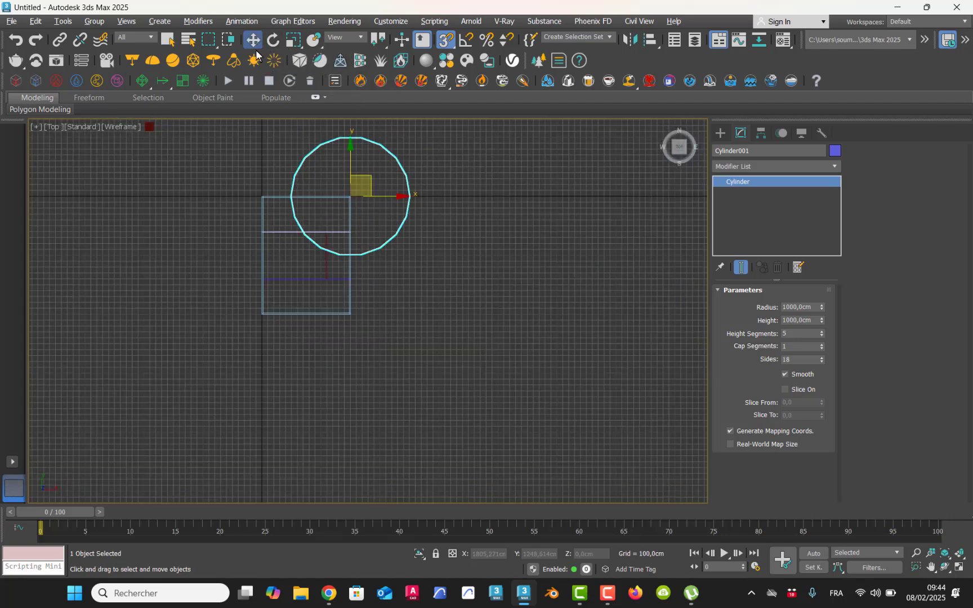
pyautogui.scroll(5, 350, 257)
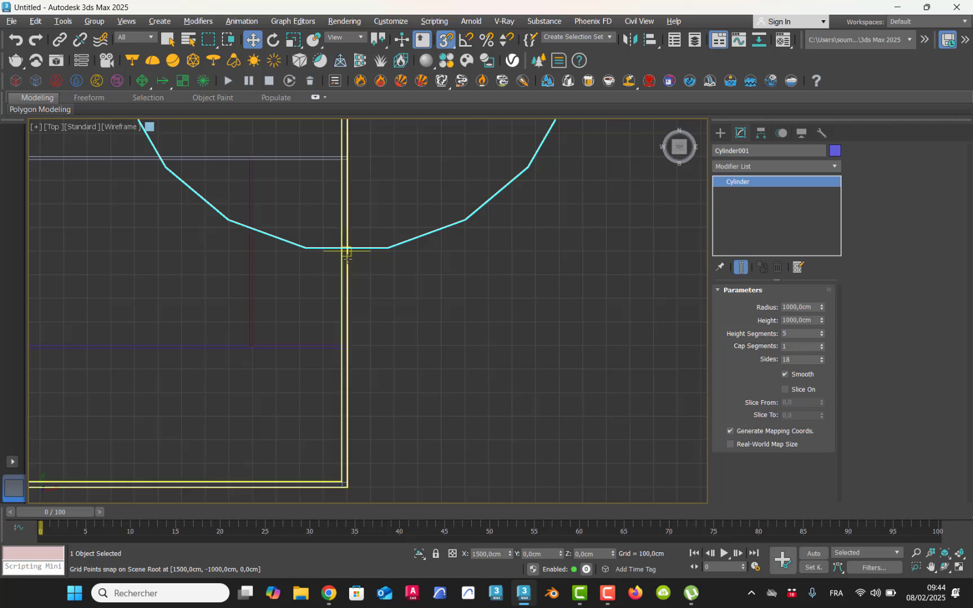
pyautogui.moveTo(352, 226); pyautogui.dragTo(368, 459, button='middle')
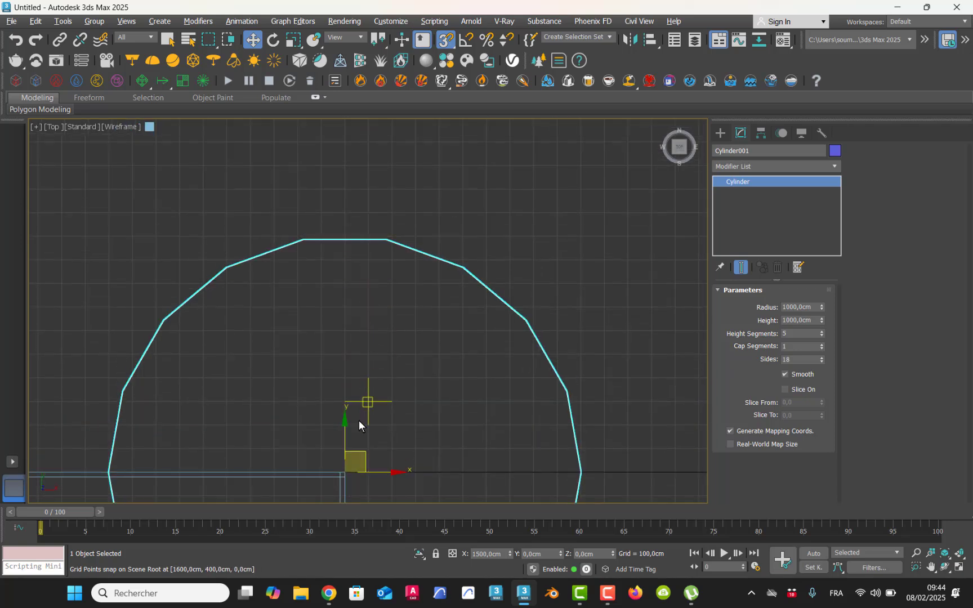
pyautogui.press('s')
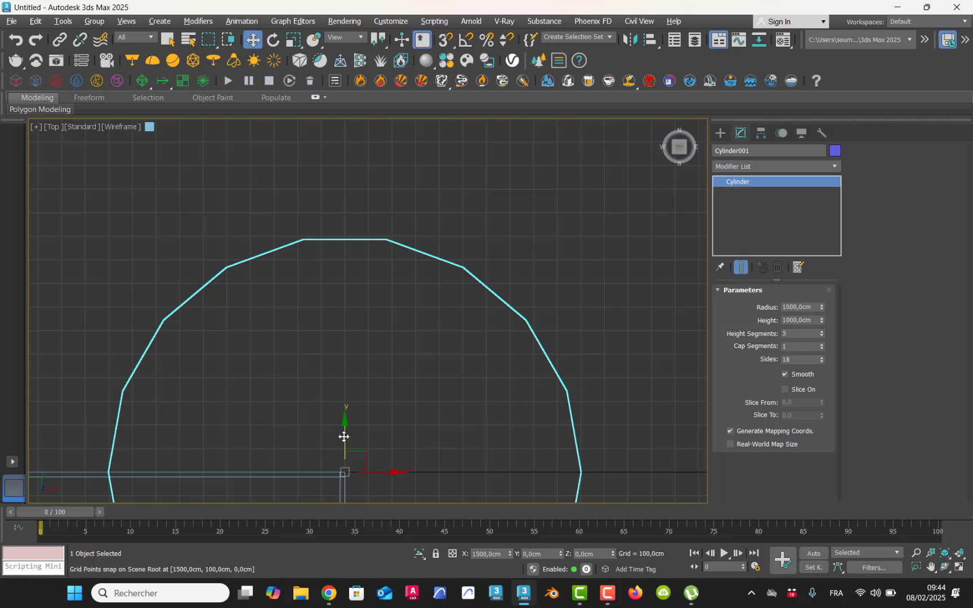
pyautogui.moveTo(344, 424); pyautogui.dragTo(344, 491)
pyautogui.scroll(-2, 347, 448)
pyautogui.moveTo(347, 446); pyautogui.dragTo(348, 268, button='middle')
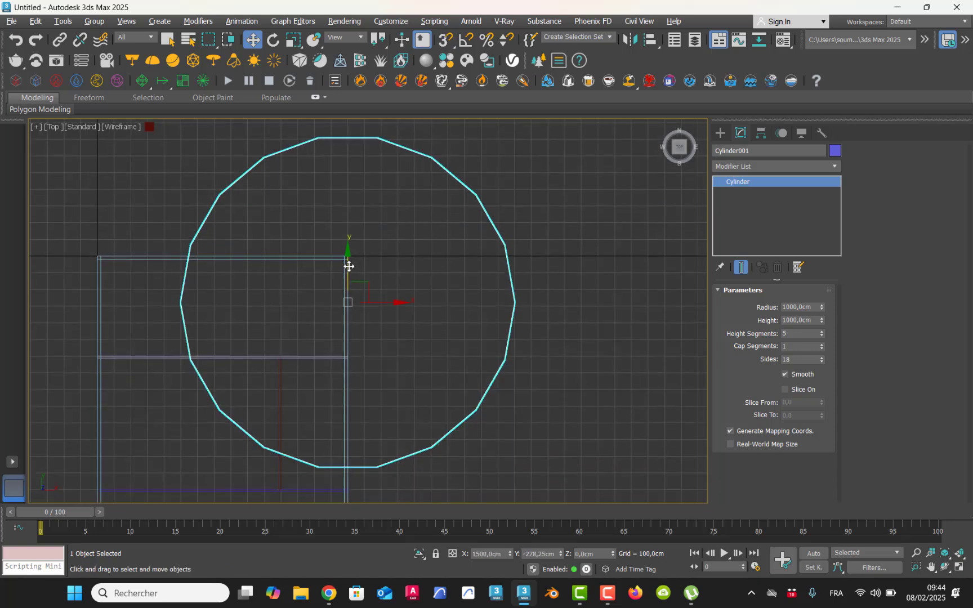
pyautogui.moveTo(348, 265); pyautogui.dragTo(348, 380)
pyautogui.moveTo(348, 380); pyautogui.dragTo(407, 257, button='middle')
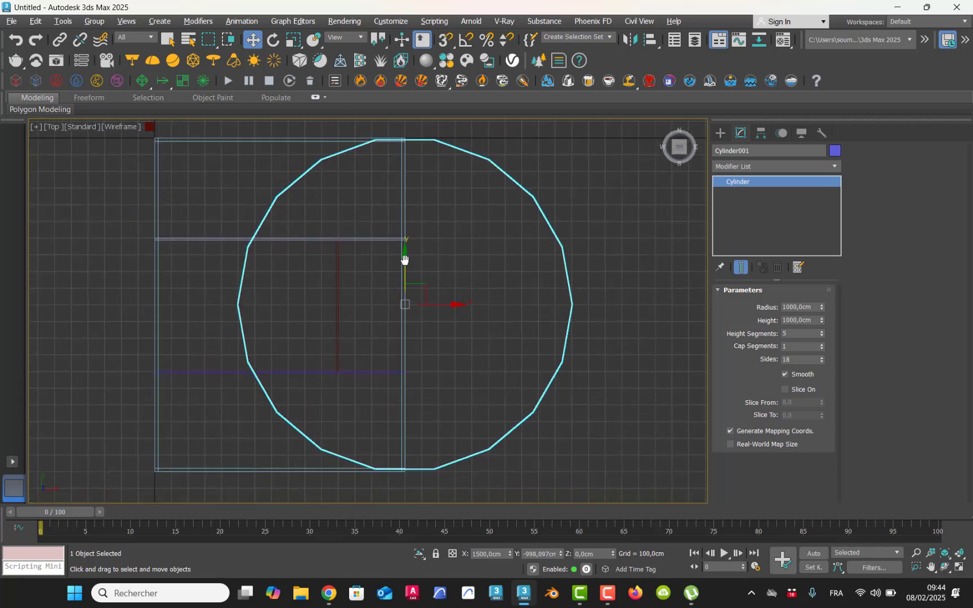
# Set the cylinder's radius to 1040 cm and compare its outline with the enclosure's lower corner
pyautogui.scroll(8, 393, 352)
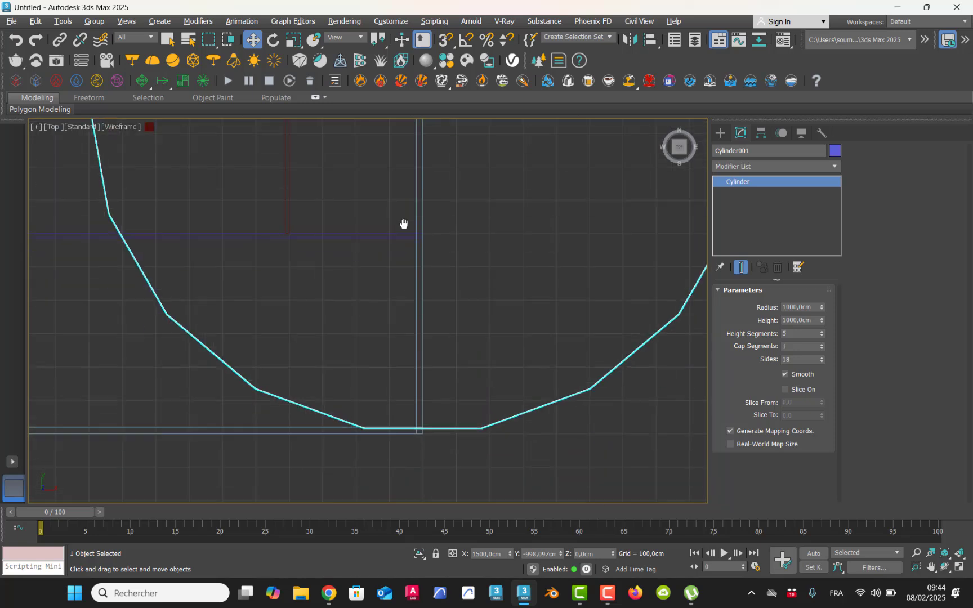
pyautogui.scroll(6, 438, 437)
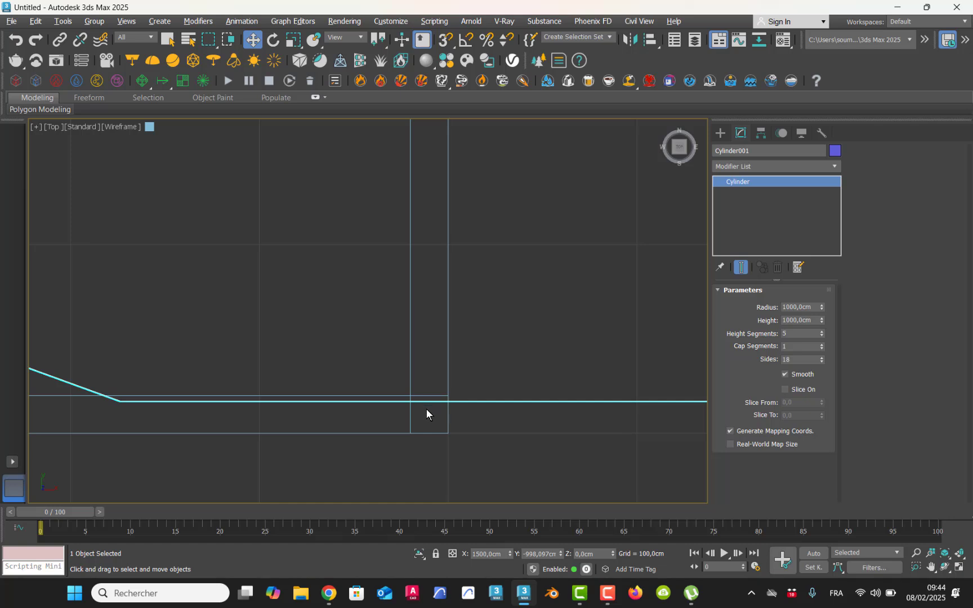
pyautogui.moveTo(422, 235); pyautogui.dragTo(402, 354, button='middle')
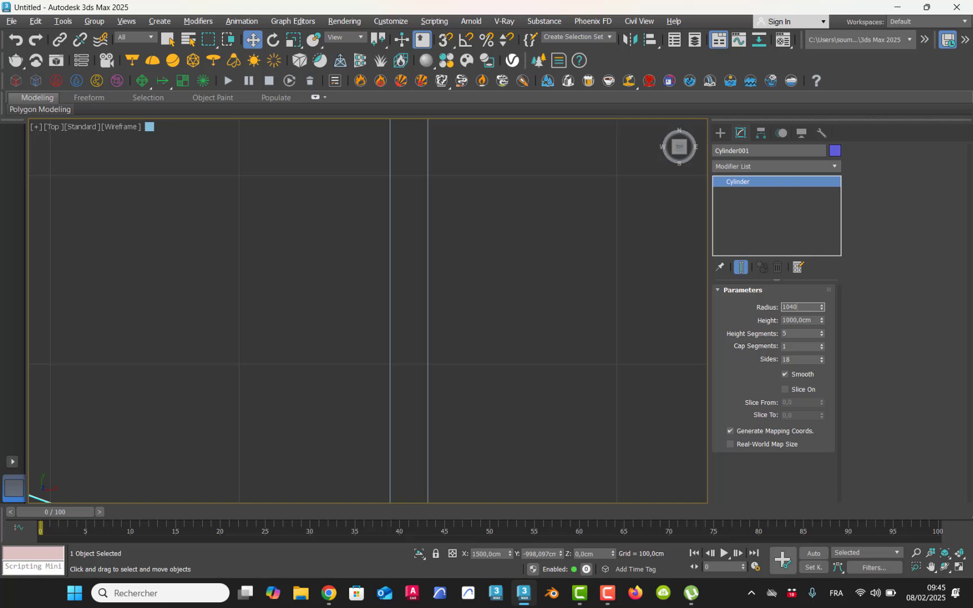
pyautogui.press('Return')
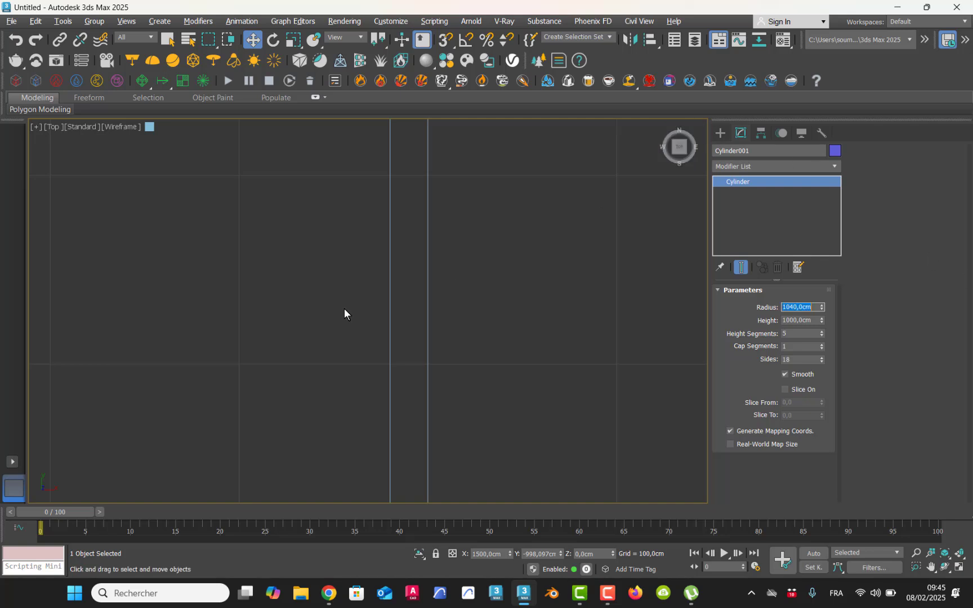
pyautogui.scroll(-3, 365, 313)
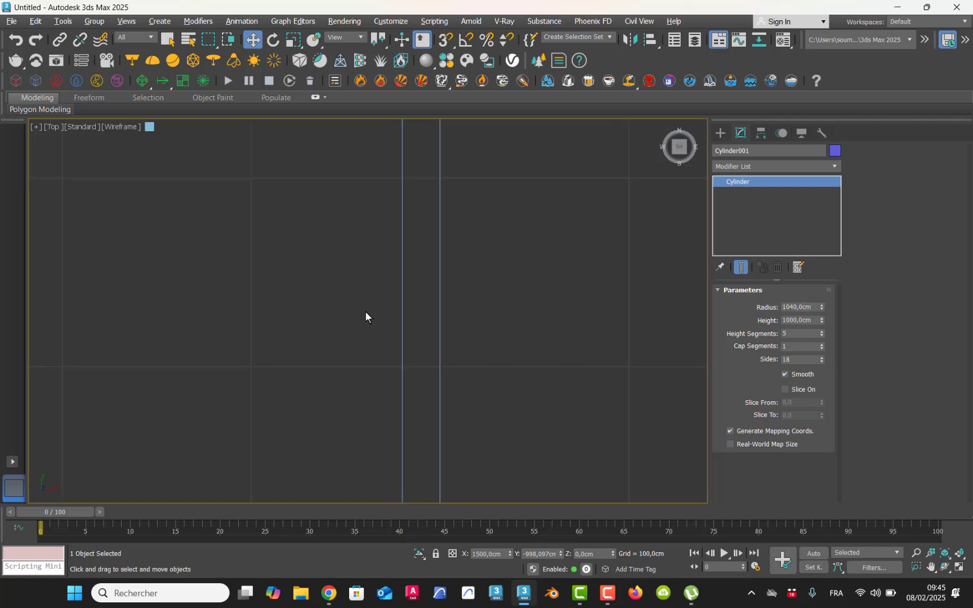
pyautogui.click(793, 309)
pyautogui.scroll(-6, 335, 219)
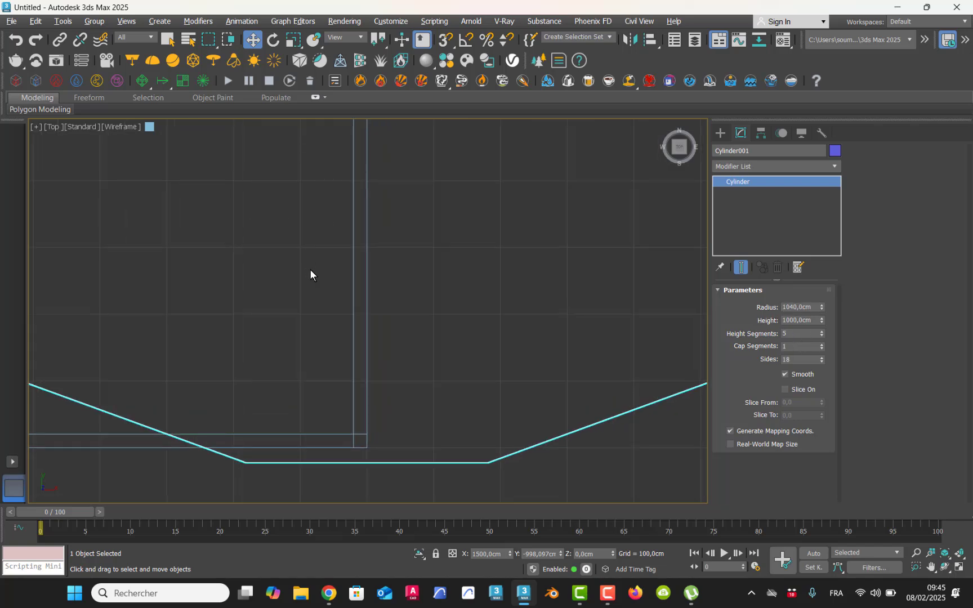
pyautogui.moveTo(310, 274); pyautogui.dragTo(339, 258, button='middle')
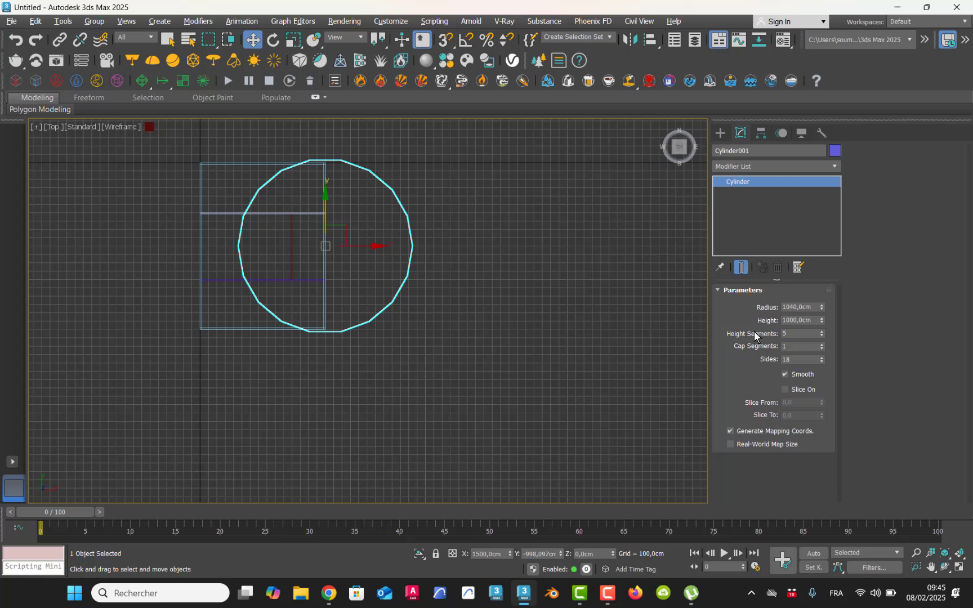
# Set the cylinder's radius to 1020 cm and check its outline against both enclosure corners in the Top view
pyautogui.click(793, 307)
pyautogui.press('BackSpace')
pyautogui.write('2')
pyautogui.press('Return')
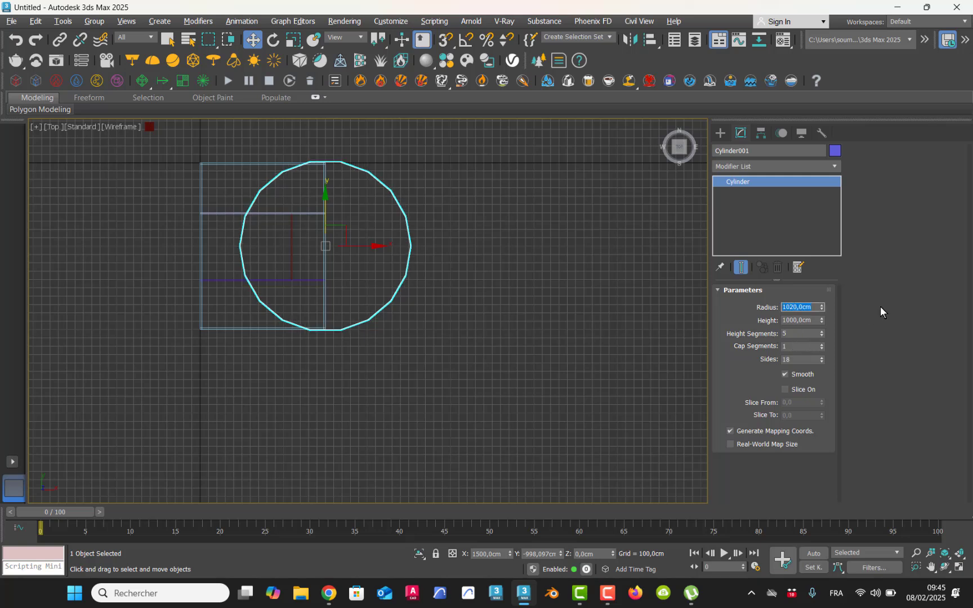
pyautogui.moveTo(332, 163); pyautogui.dragTo(347, 200, button='middle')
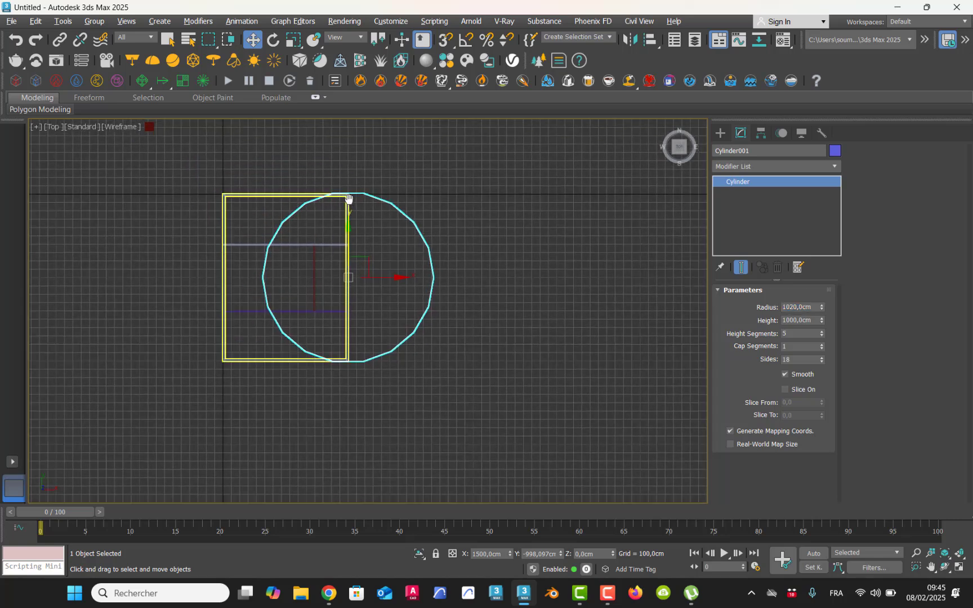
pyautogui.scroll(10, 347, 200)
pyautogui.scroll(-12, 349, 200)
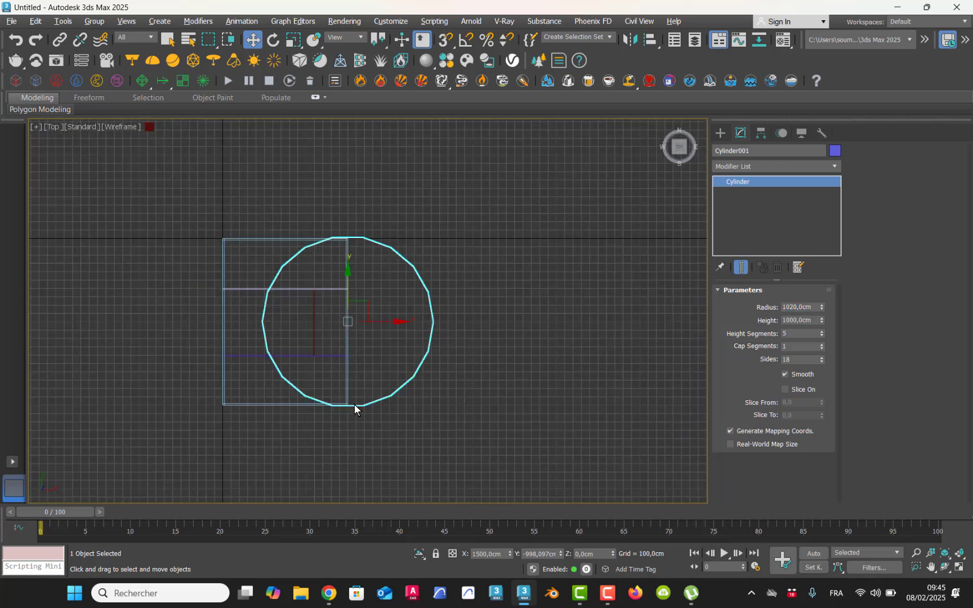
pyautogui.scroll(10, 361, 373)
pyautogui.scroll(-8, 357, 299)
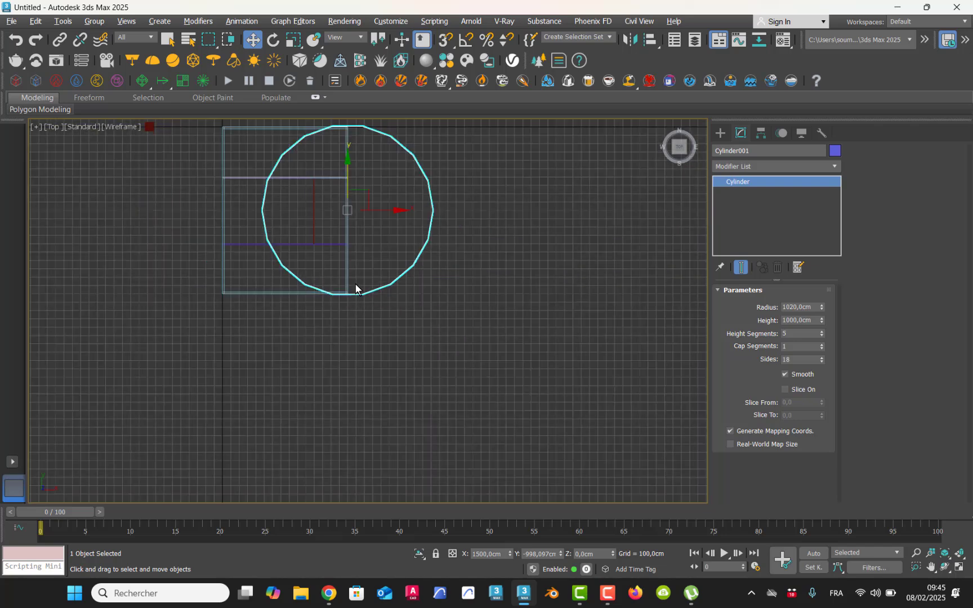
pyautogui.moveTo(357, 276); pyautogui.dragTo(363, 343, button='middle')
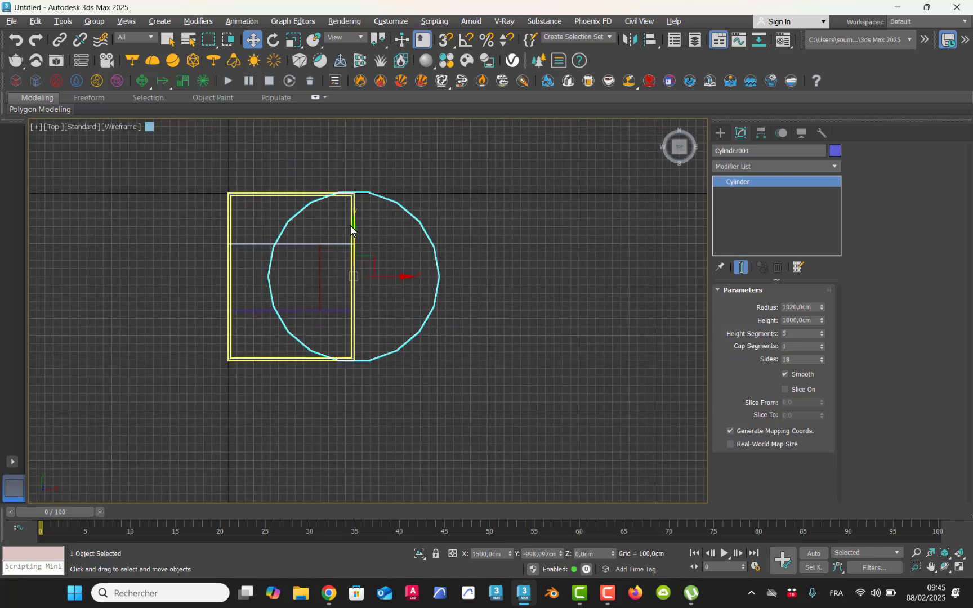
pyautogui.click(350, 226)
pyautogui.moveTo(350, 225); pyautogui.dragTo(346, 230)
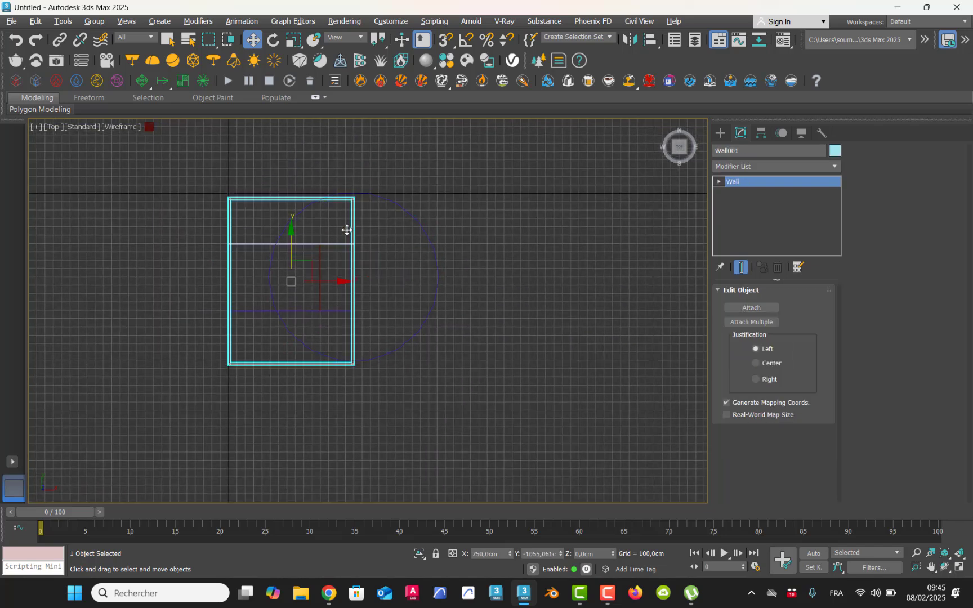
pyautogui.hotkey('ctrl', 'z')
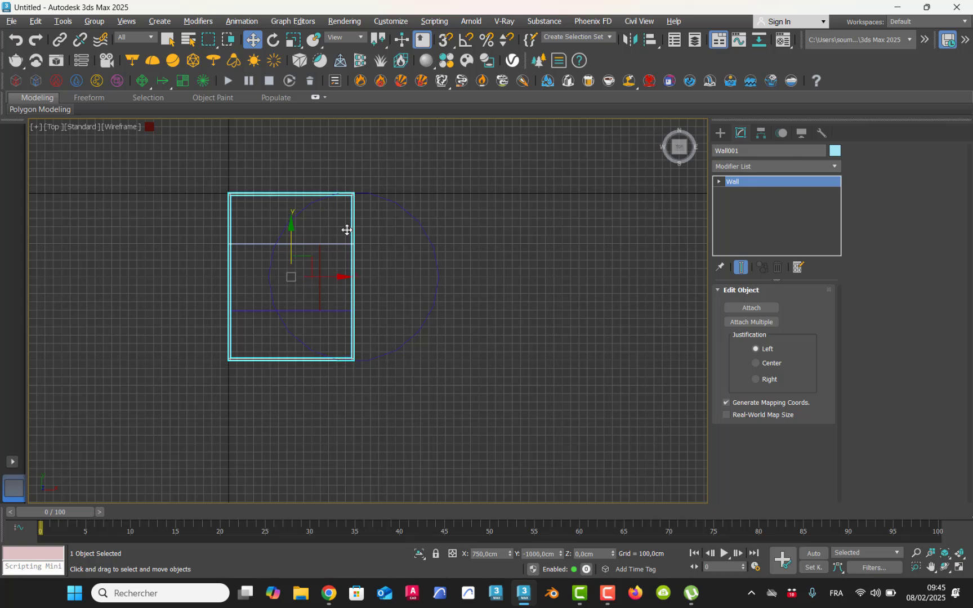
# Select the cylinder again and set its height to 400 cm
pyautogui.click(410, 252)
pyautogui.scroll(5, 371, 241)
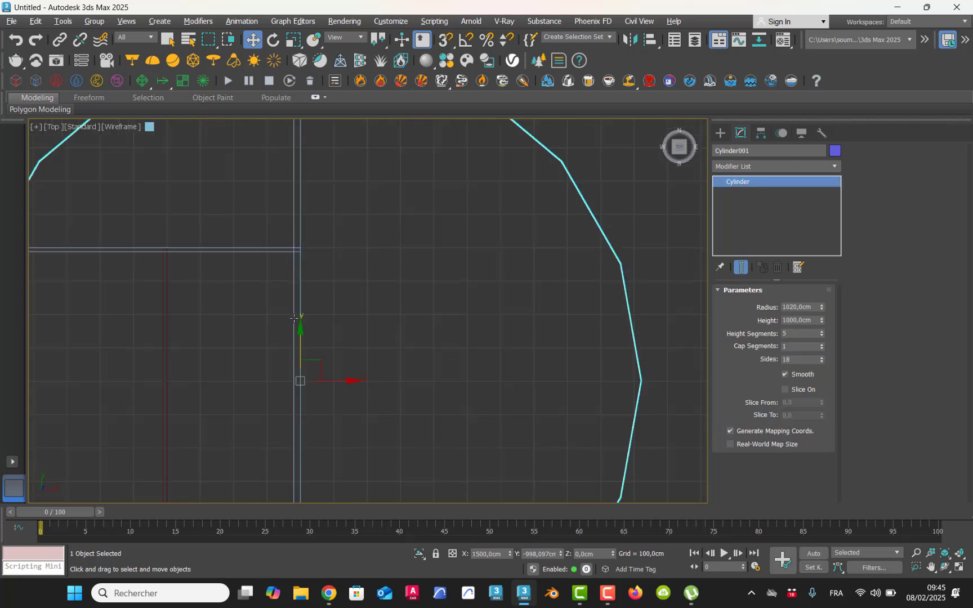
pyautogui.moveTo(333, 226); pyautogui.dragTo(321, 396, button='middle')
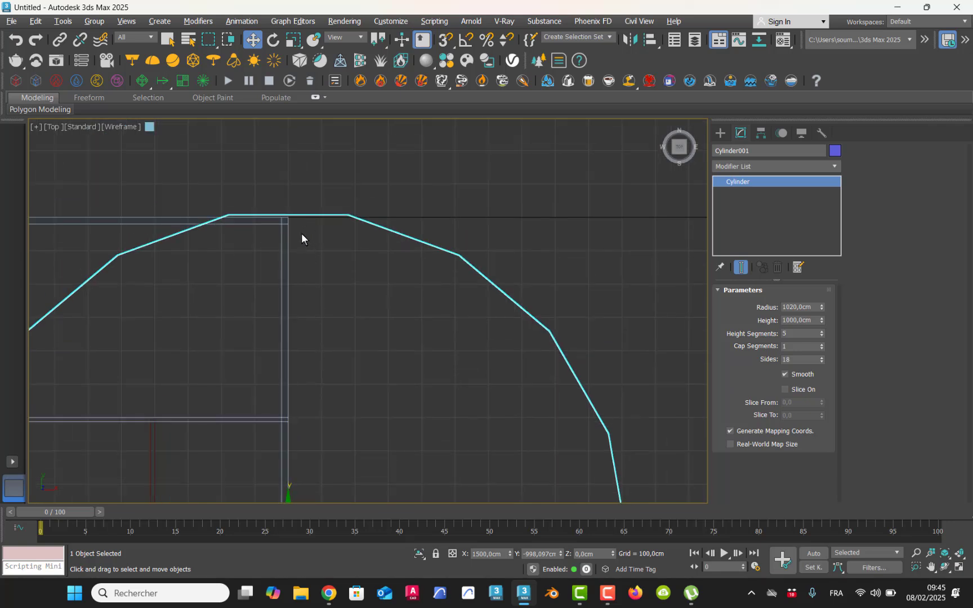
pyautogui.scroll(3, 302, 233)
pyautogui.moveTo(294, 210); pyautogui.dragTo(321, 239, button='middle')
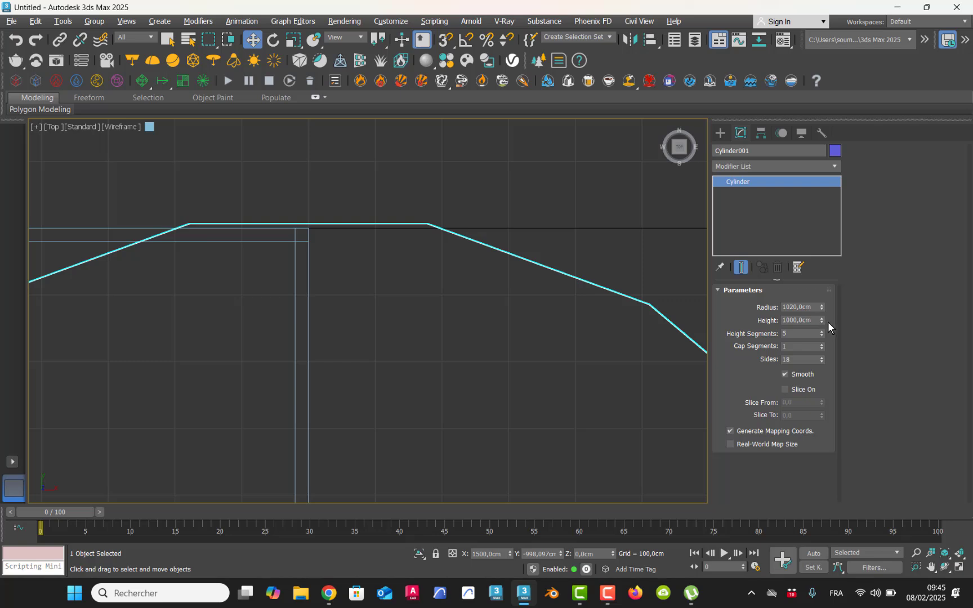
pyautogui.moveTo(814, 322); pyautogui.dragTo(714, 322)
pyautogui.write('400')
pyautogui.press('Return')
# Raise the cylinder to Z 400 cm and check its position over the walls in the Perspective view
pyautogui.click(602, 554)
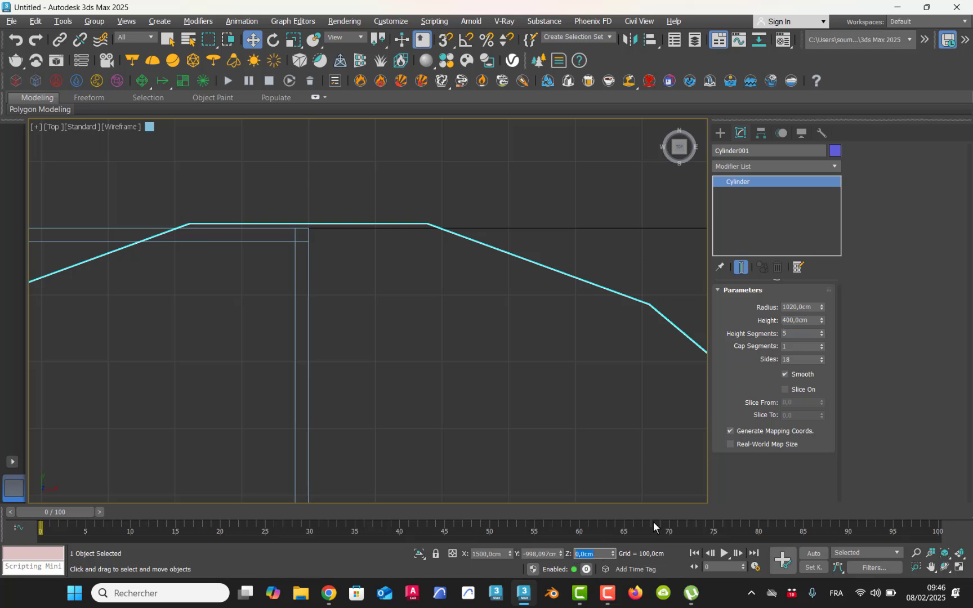
pyautogui.write('400')
pyautogui.press('Return')
pyautogui.hotkey('alt', 'w')
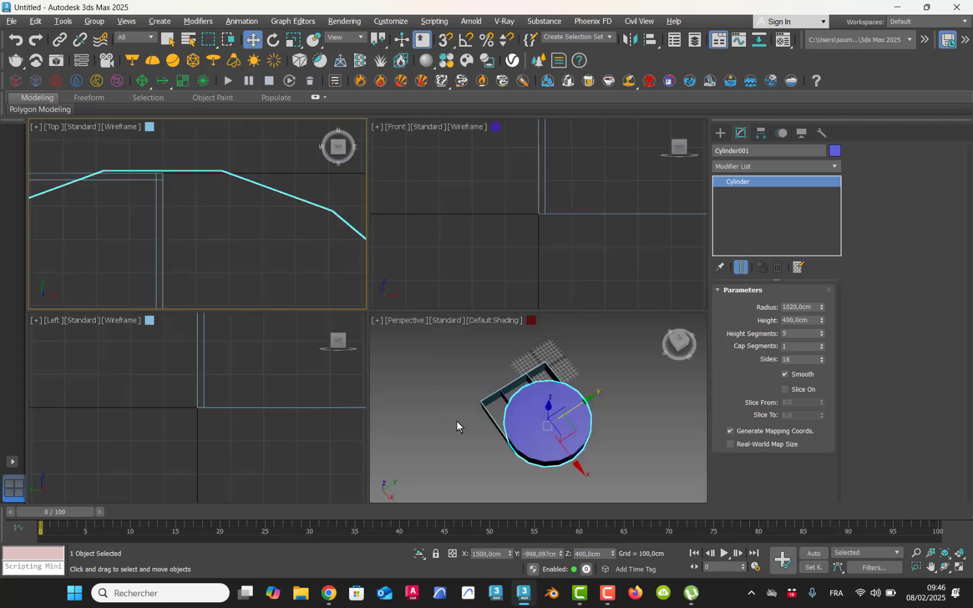
pyautogui.rightClick(504, 436)
pyautogui.hotkey('alt', 'w')
pyautogui.keyDown('alt'); pyautogui.moveTo(504, 436); pyautogui.dragTo(436, 344, button='middle'); pyautogui.keyUp('alt')
pyautogui.moveTo(240, 244); pyautogui.dragTo(265, 233, button='middle')
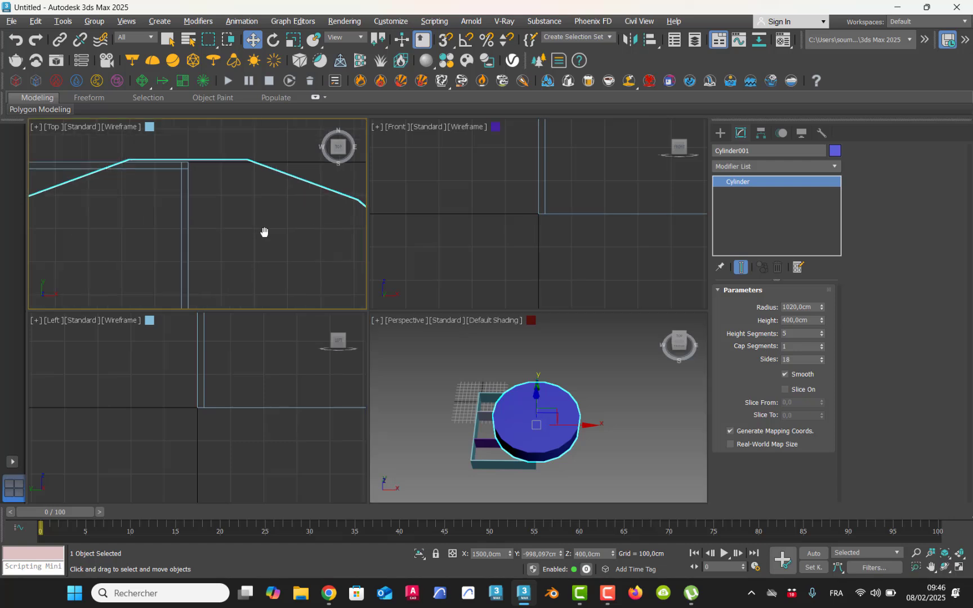
# Increase the cylinder's number of sides to 20 and return to the four-viewport layout
pyautogui.hotkey('alt', 'w')
pyautogui.moveTo(379, 317); pyautogui.dragTo(385, 319, button='middle')
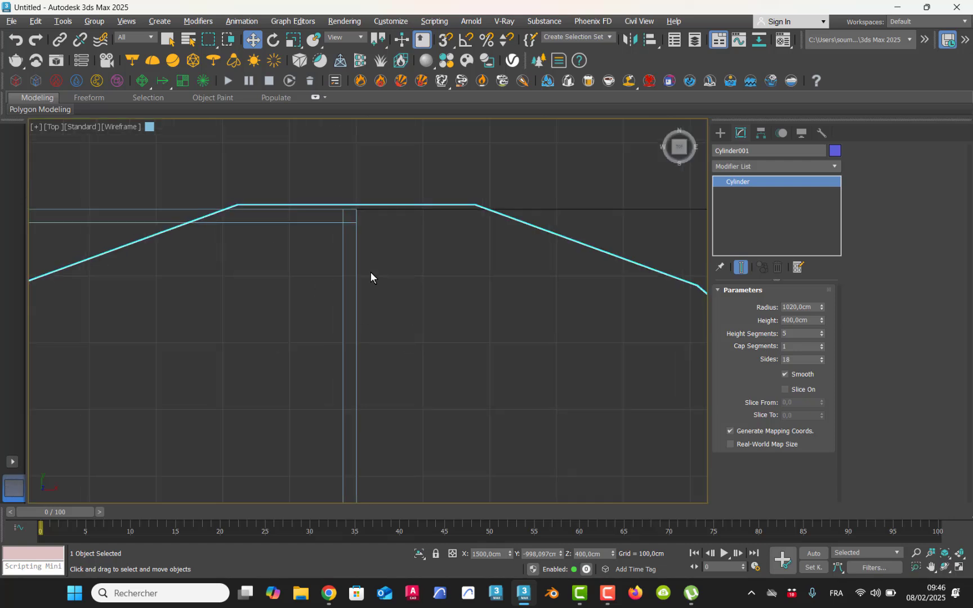
pyautogui.scroll(3, 367, 254)
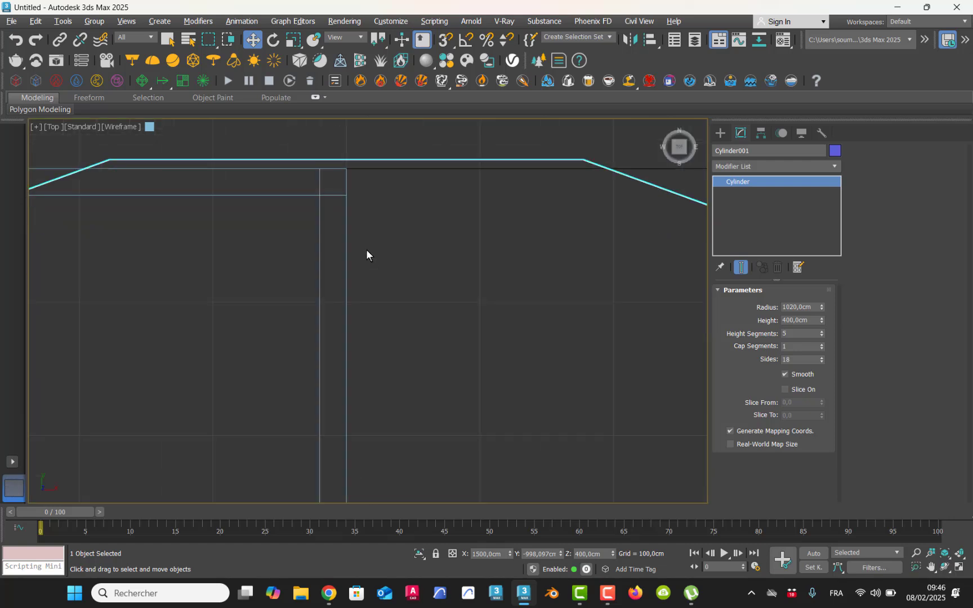
pyautogui.click(822, 358)
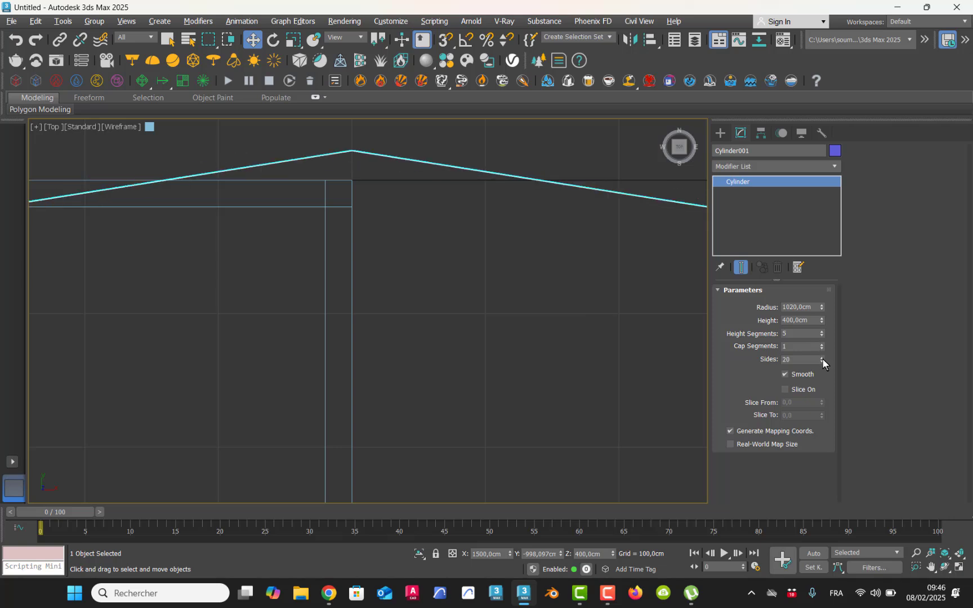
pyautogui.hotkey('alt', 'w')
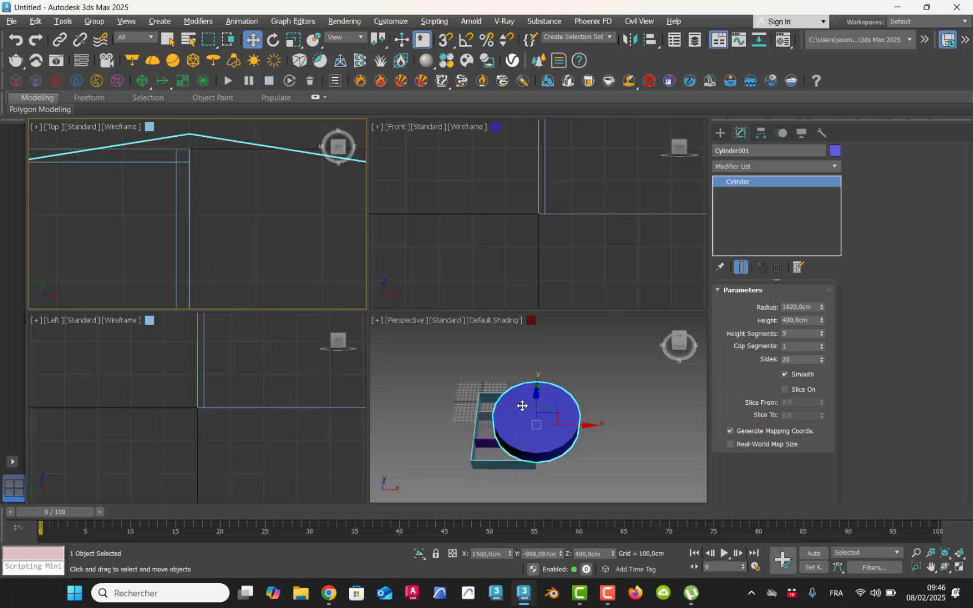
# Display edged faces in the maximized Perspective view and inspect the cylinder's base edge at the wall corner
pyautogui.click(489, 404)
pyautogui.hotkey('alt', 'w')
pyautogui.keyDown('alt'); pyautogui.moveTo(463, 404); pyautogui.dragTo(397, 259, button='middle'); pyautogui.keyUp('alt')
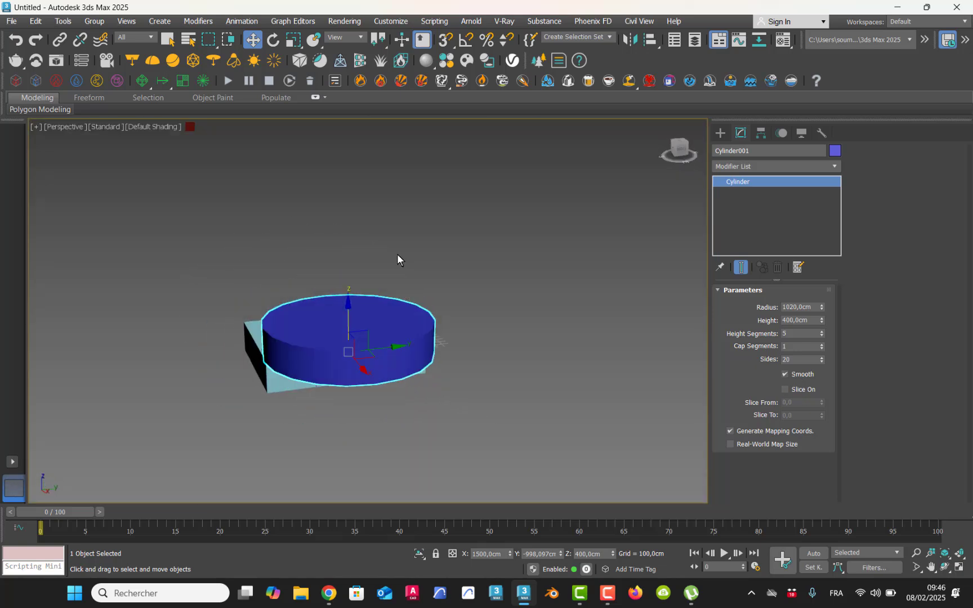
pyautogui.click(147, 123)
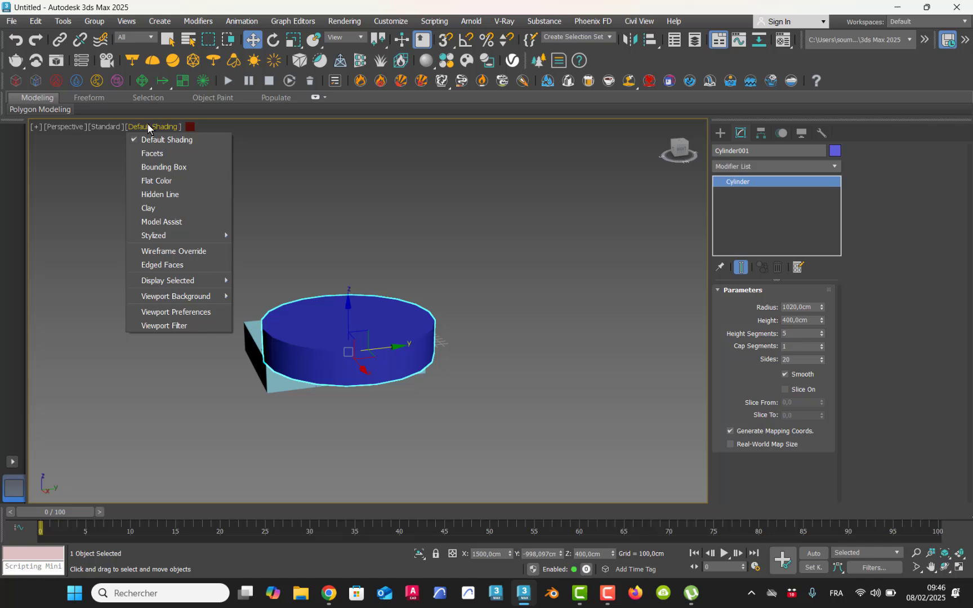
pyautogui.click(177, 265)
pyautogui.scroll(4, 345, 374)
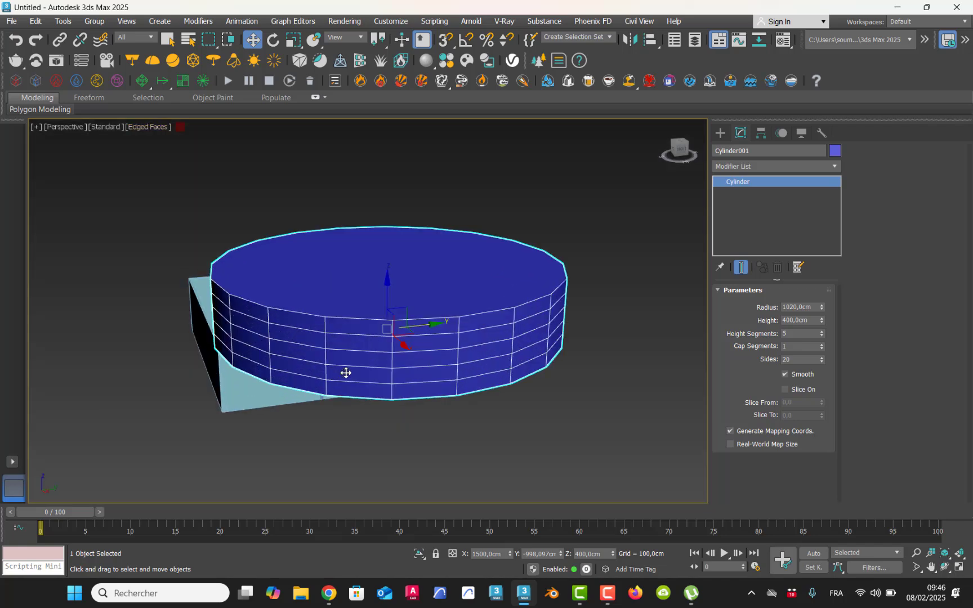
pyautogui.keyDown('alt'); pyautogui.moveTo(346, 374); pyautogui.dragTo(411, 365, button='middle'); pyautogui.keyUp('alt')
pyautogui.scroll(5, 412, 365)
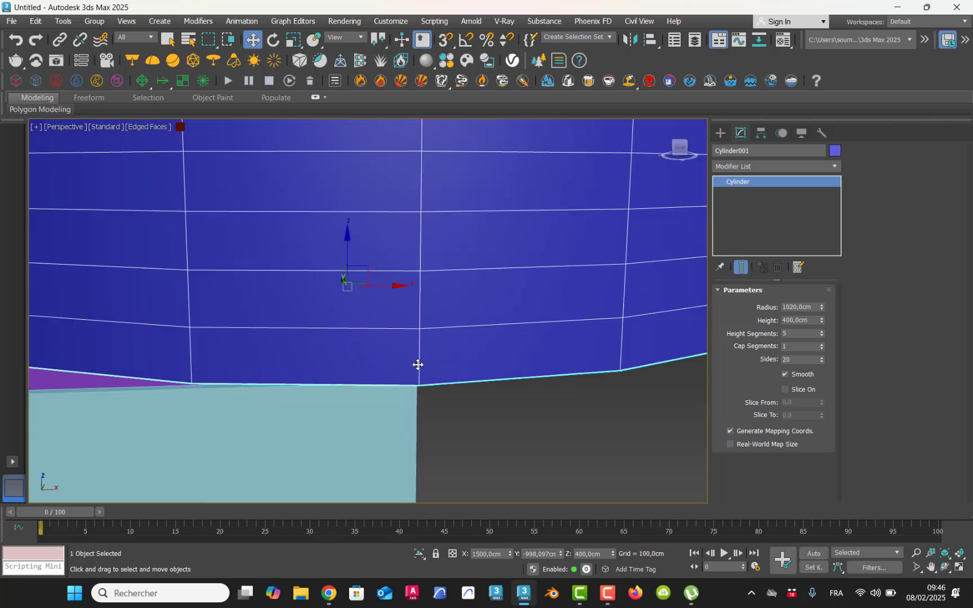
# Try 18 sides on the cylinder, compare its segment edges with the wall corner, and restore 20 sides
pyautogui.click(822, 362)
pyautogui.click(822, 362)
pyautogui.keyDown('alt'); pyautogui.moveTo(514, 393); pyautogui.dragTo(506, 392, button='middle'); pyautogui.keyUp('alt')
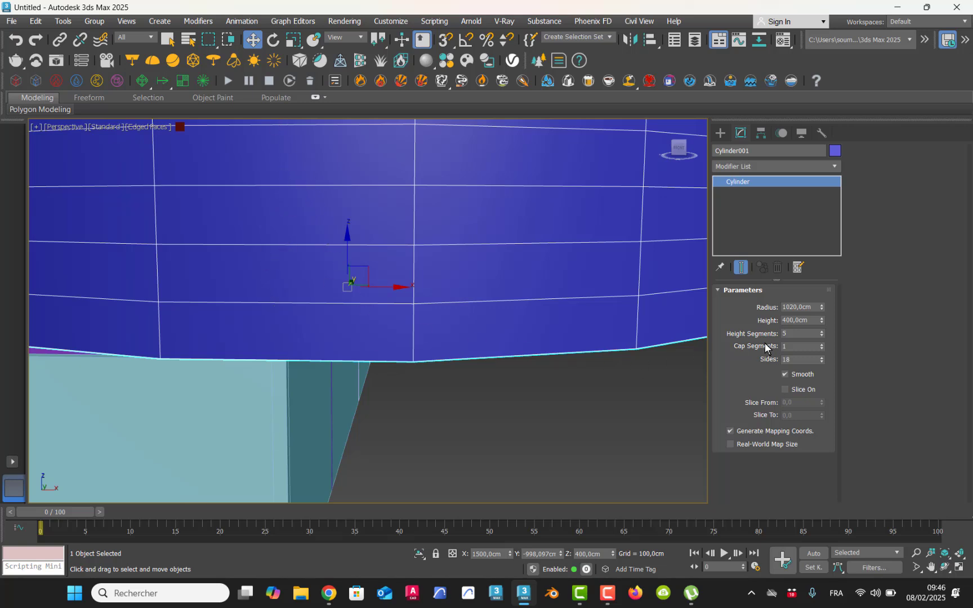
pyautogui.click(821, 357)
pyautogui.click(821, 356)
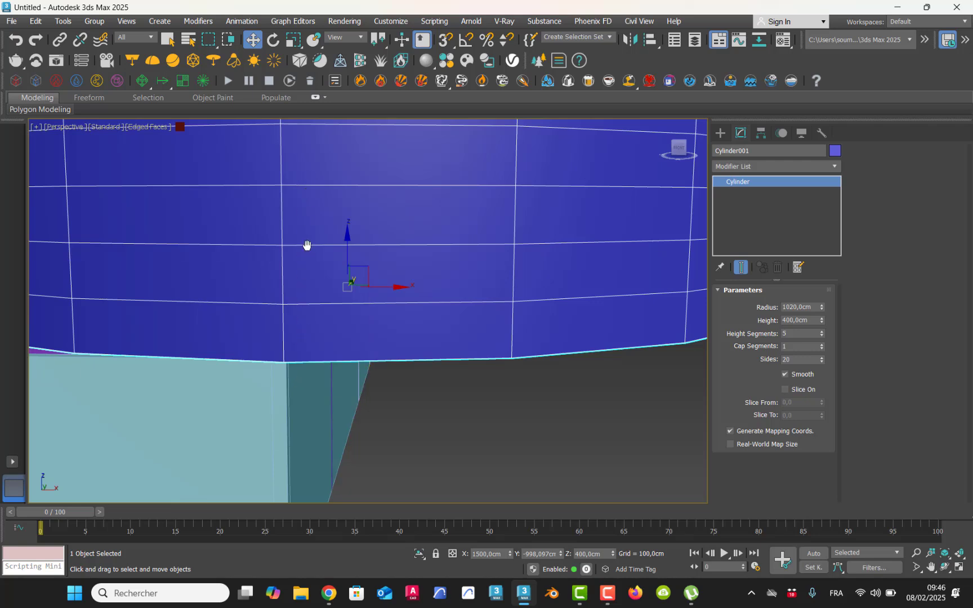
# Examine the cylinder's outline against both enclosure corners in the maximized Top view
pyautogui.hotkey('alt', 'w')
pyautogui.middleClick(224, 246)
pyautogui.hotkey('alt', 'w')
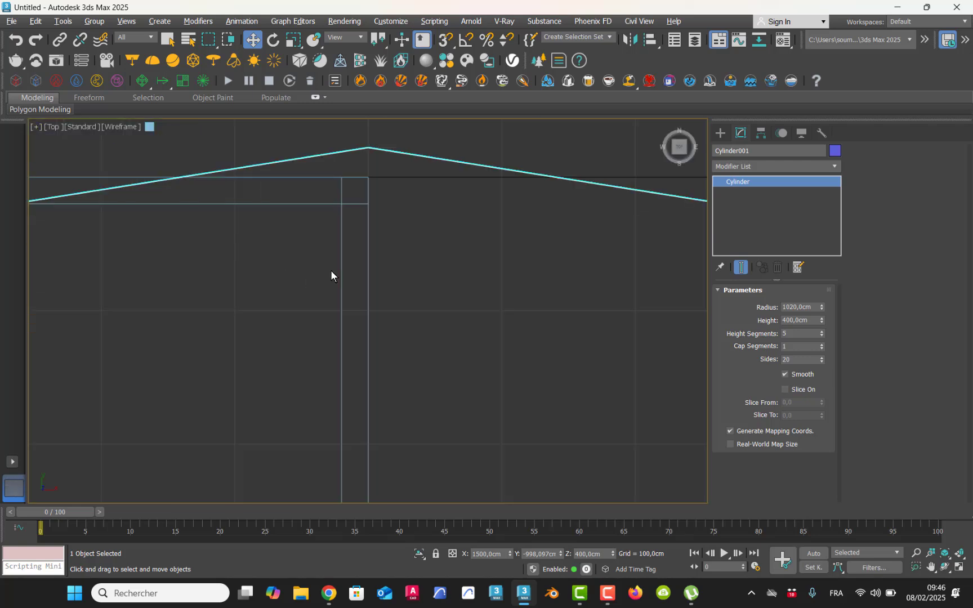
pyautogui.scroll(-8, 352, 282)
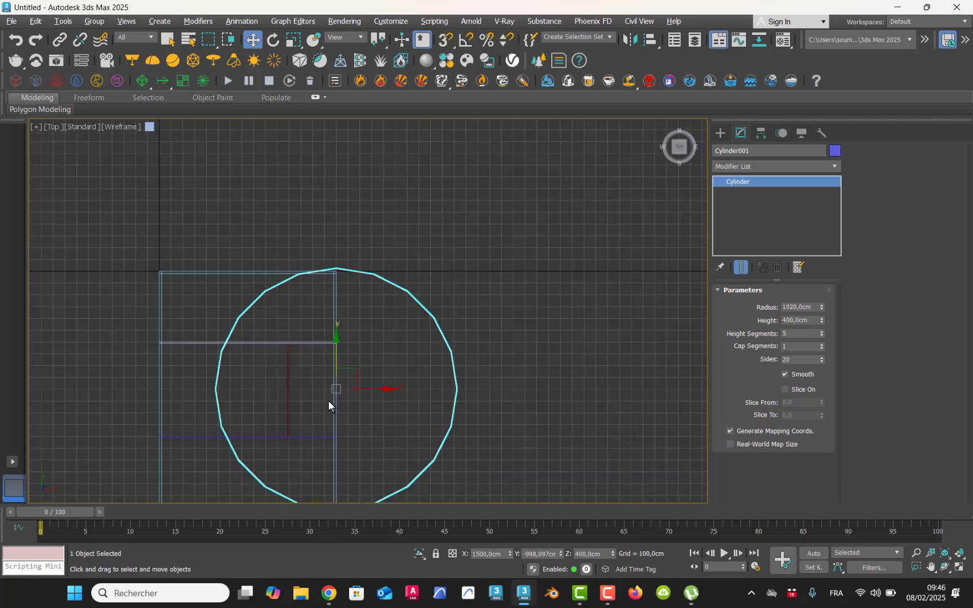
pyautogui.scroll(8, 339, 378)
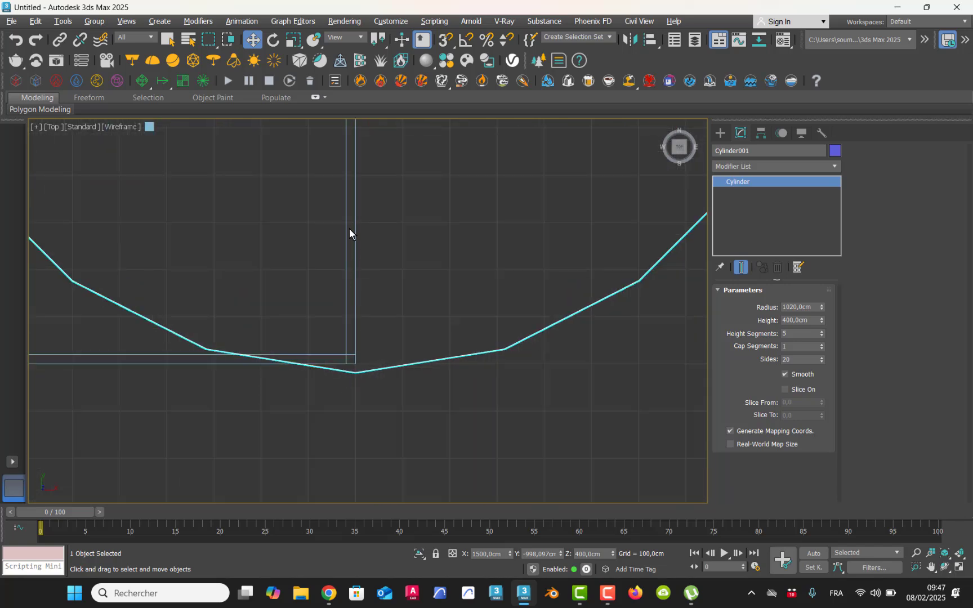
pyautogui.moveTo(361, 226); pyautogui.dragTo(360, 300, button='middle')
pyautogui.scroll(-8, 350, 308)
pyautogui.scroll(2, 360, 299)
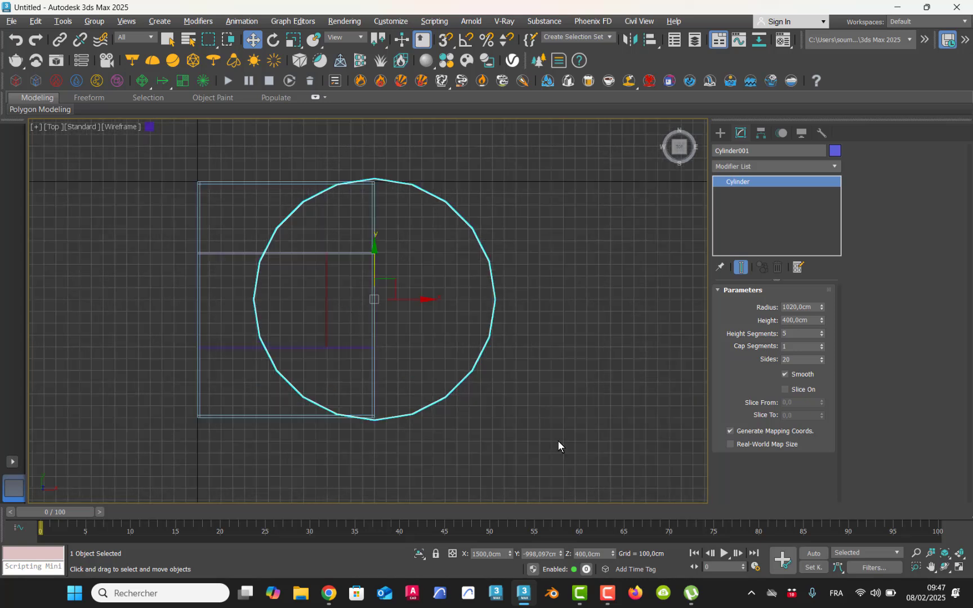
# Reselect the cylinder and scale it along X only to about 52% in the Top view
pyautogui.click(562, 398)
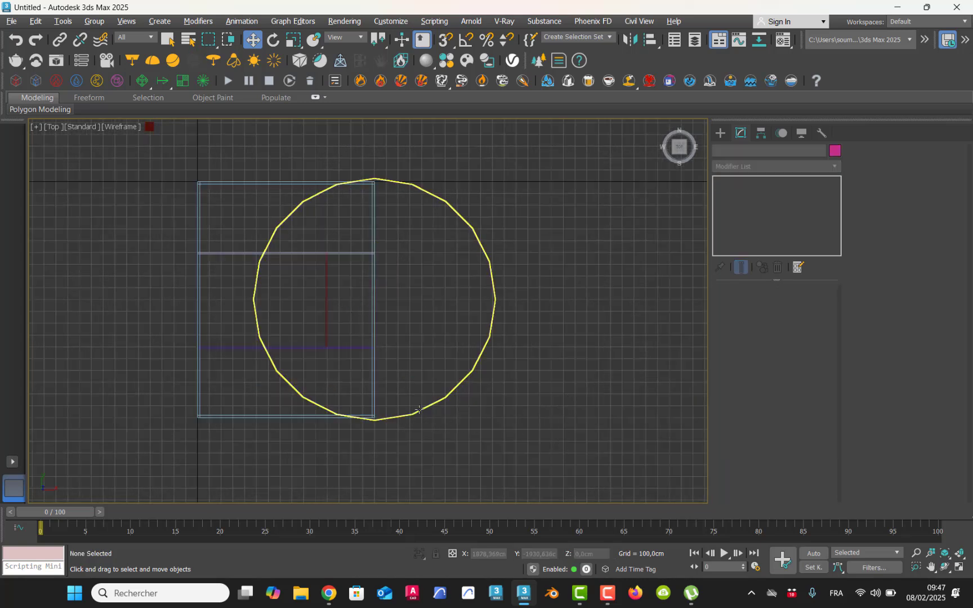
pyautogui.click(419, 409)
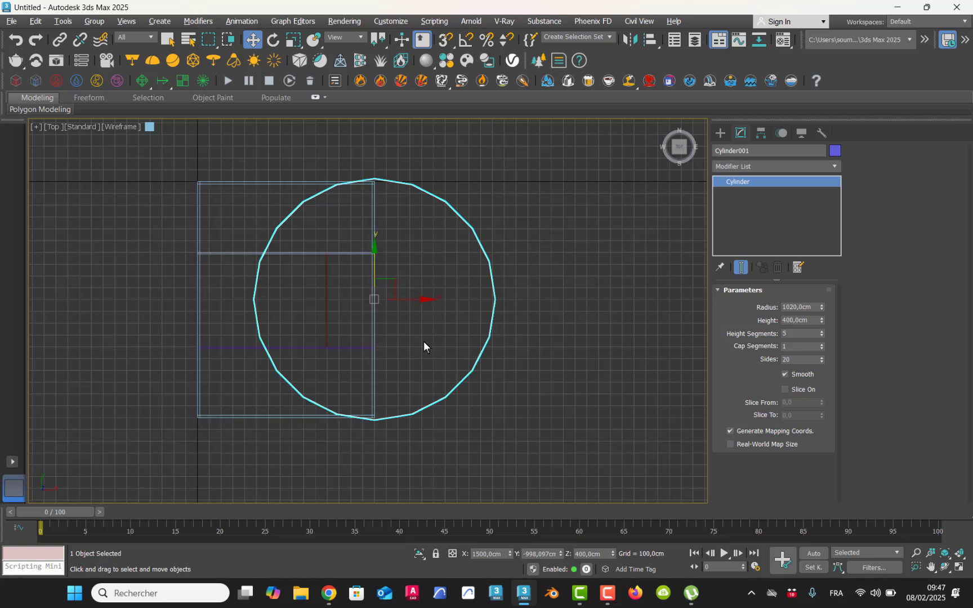
pyautogui.click(293, 39)
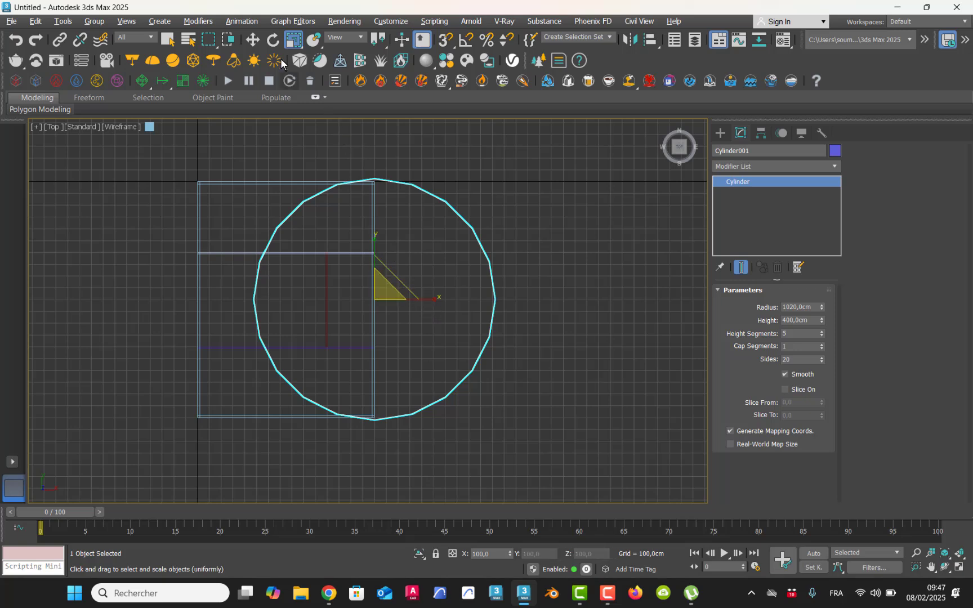
pyautogui.click(252, 40)
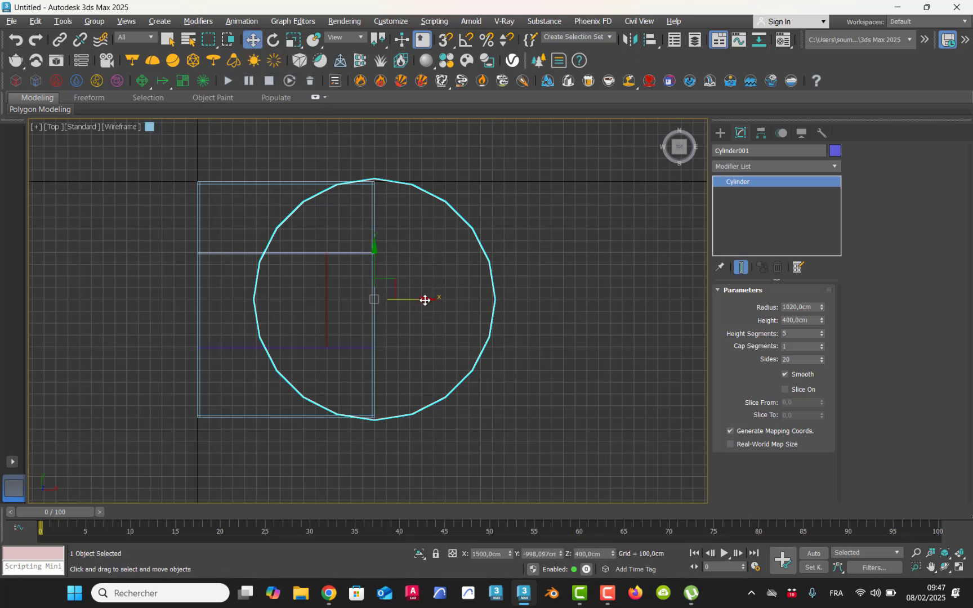
pyautogui.moveTo(419, 298)
pyautogui.mouseDown()
pyautogui.moveTo(356, 293)
pyautogui.moveTo(415, 291)
pyautogui.moveTo(404, 287)
pyautogui.moveTo(419, 278)
pyautogui.mouseUp()
pyautogui.click(293, 39)
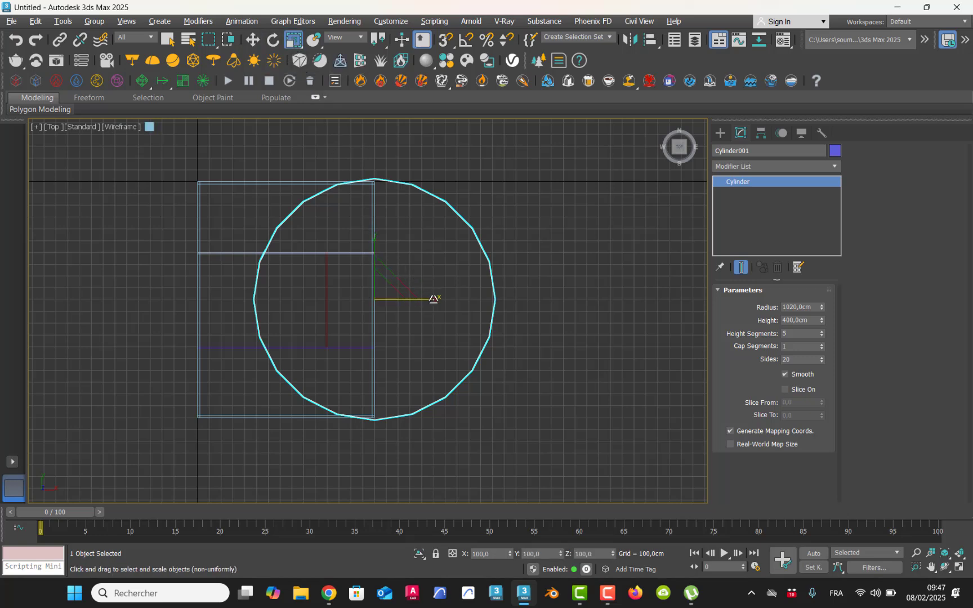
pyautogui.moveTo(437, 297); pyautogui.dragTo(400, 299)
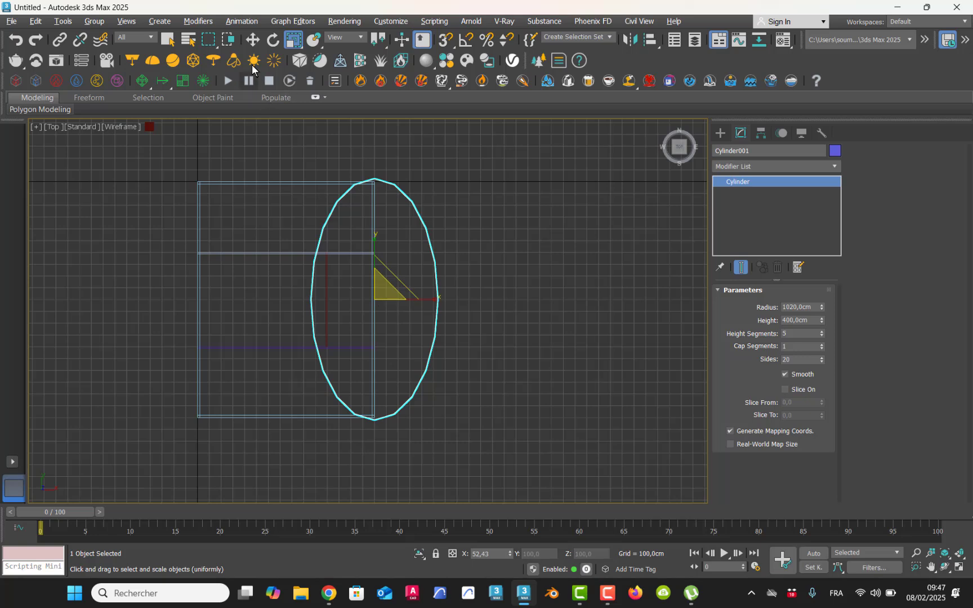
# Narrow the cylinder further along X to about 26% and check its shape in the Perspective view
pyautogui.click(253, 39)
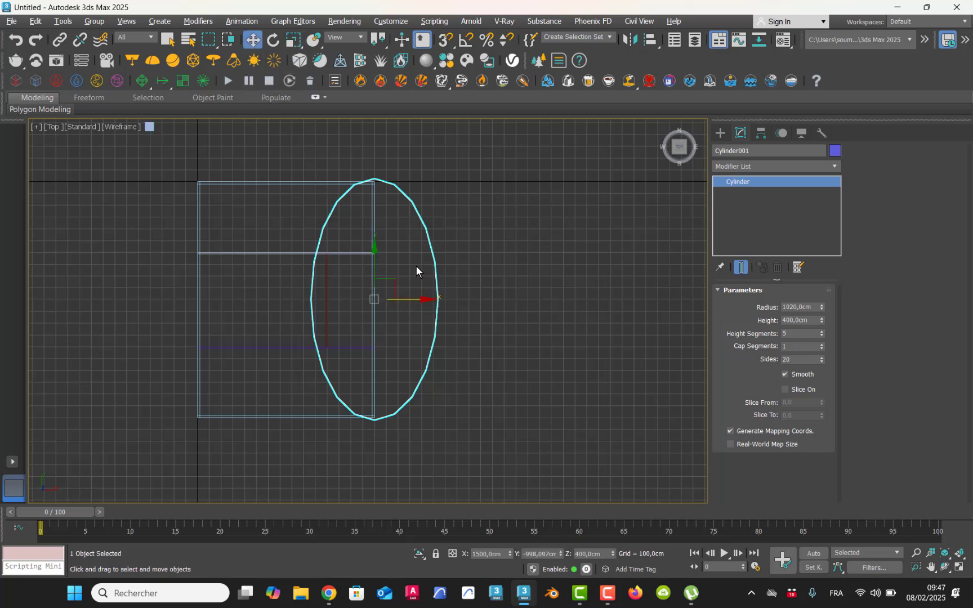
pyautogui.press('r')
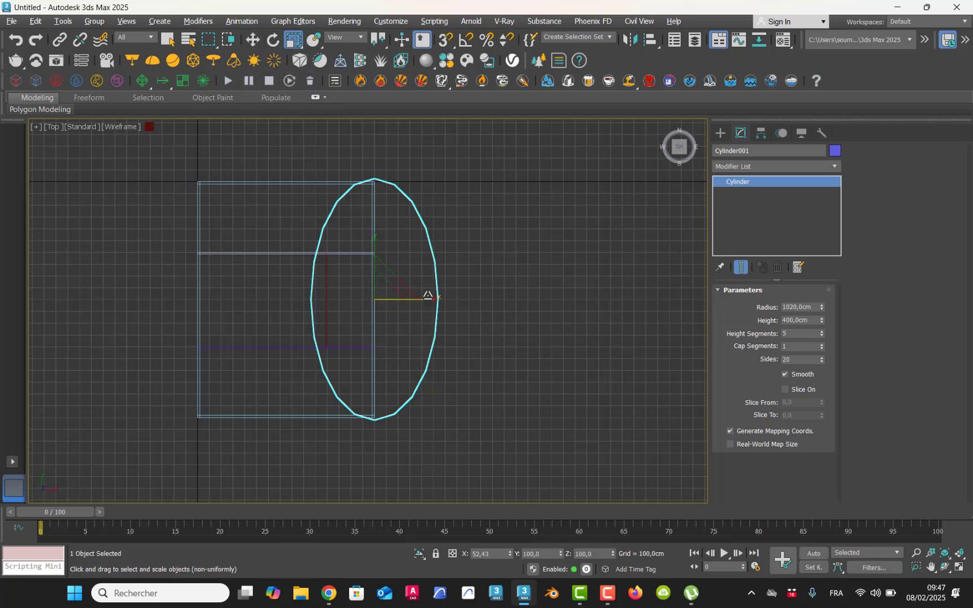
pyautogui.moveTo(420, 295); pyautogui.dragTo(391, 293)
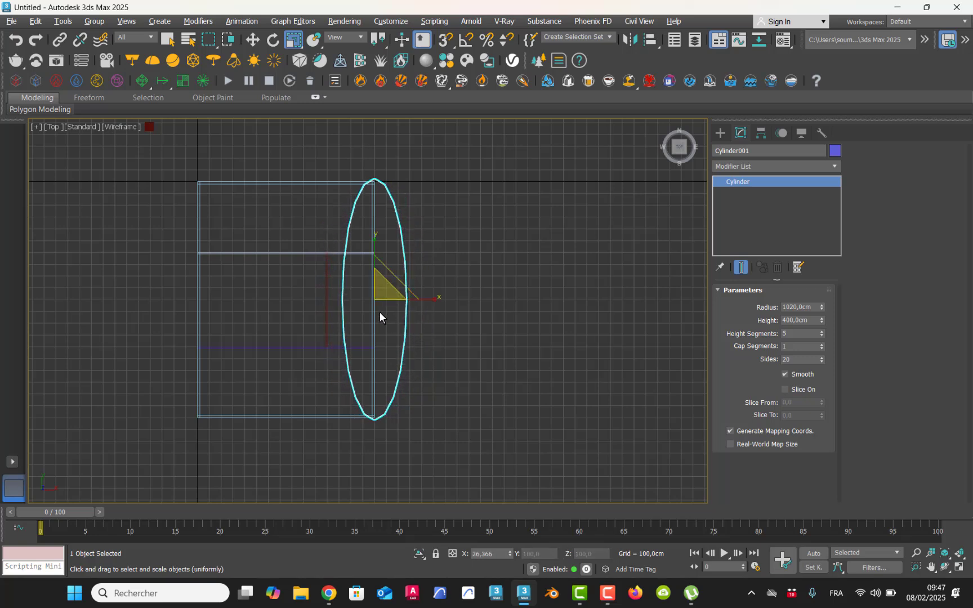
pyautogui.hotkey('alt', 'w')
pyautogui.scroll(5, 485, 360)
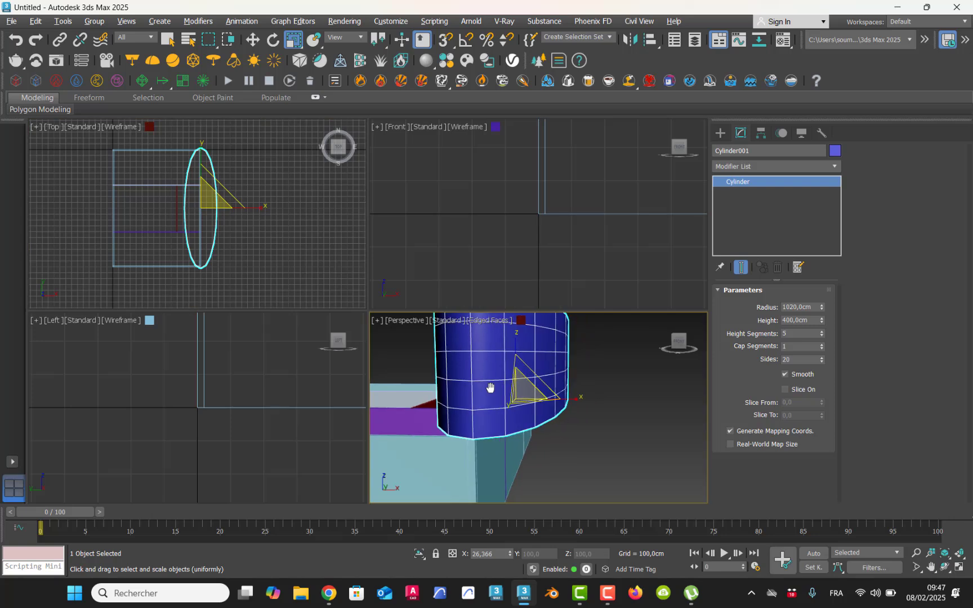
pyautogui.keyDown('alt'); pyautogui.moveTo(398, 367); pyautogui.dragTo(479, 397, button='middle'); pyautogui.keyUp('alt')
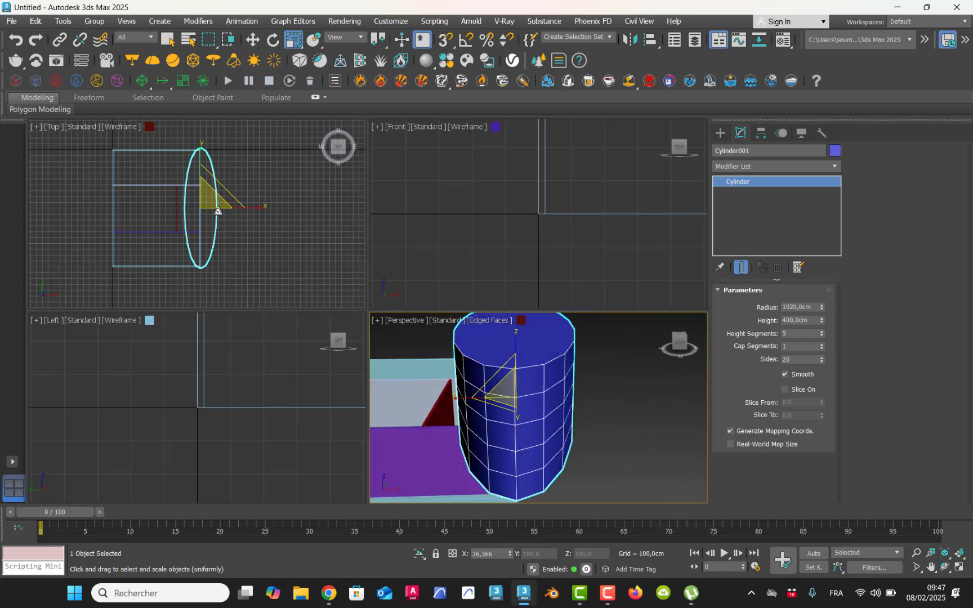
# Scale the cylinder along X to about 19% in the maximized Top view and switch back to the Move tool
pyautogui.moveTo(218, 211); pyautogui.dragTo(243, 213, button='middle')
pyautogui.hotkey('alt', 'w')
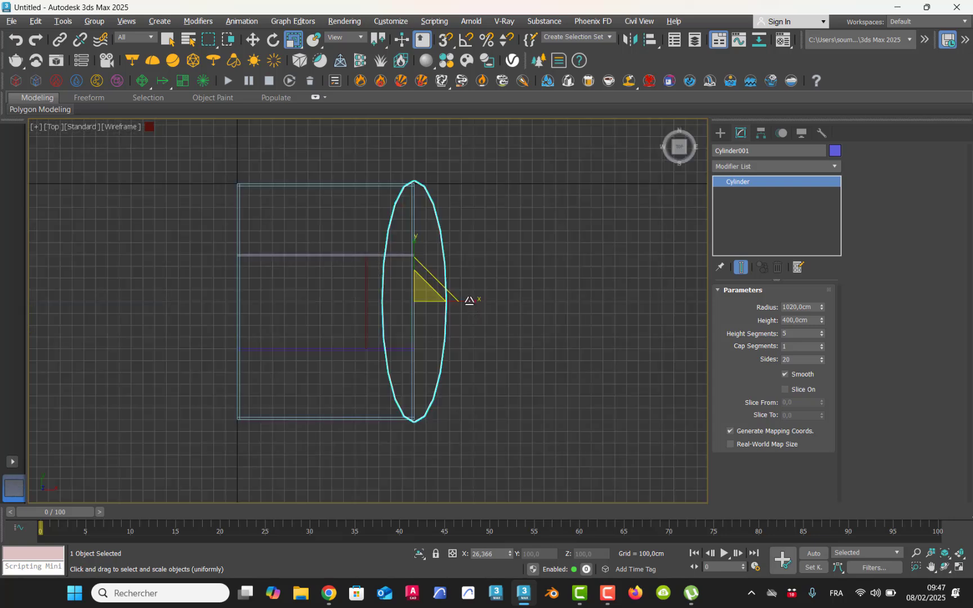
pyautogui.moveTo(470, 301); pyautogui.dragTo(450, 300)
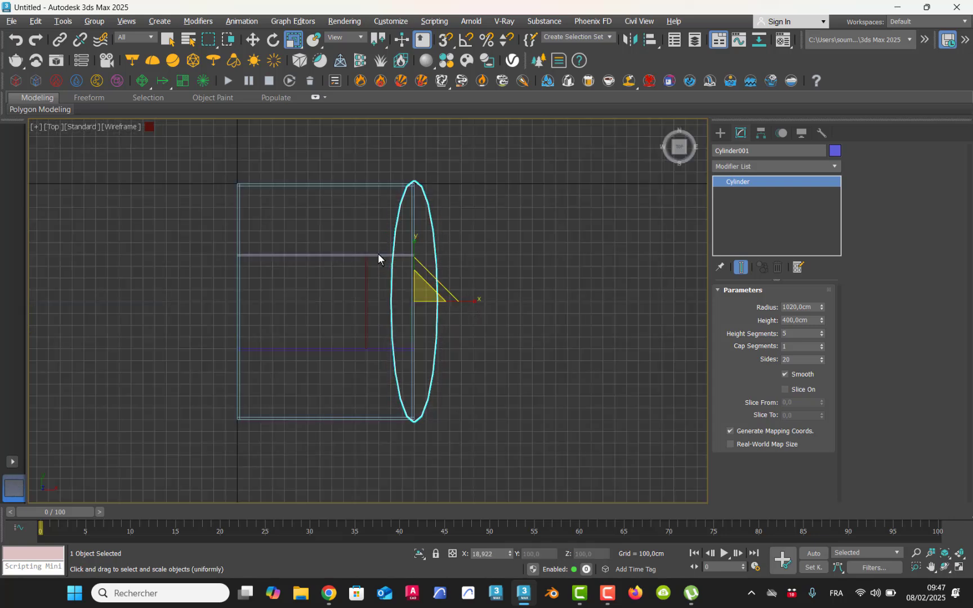
pyautogui.click(252, 40)
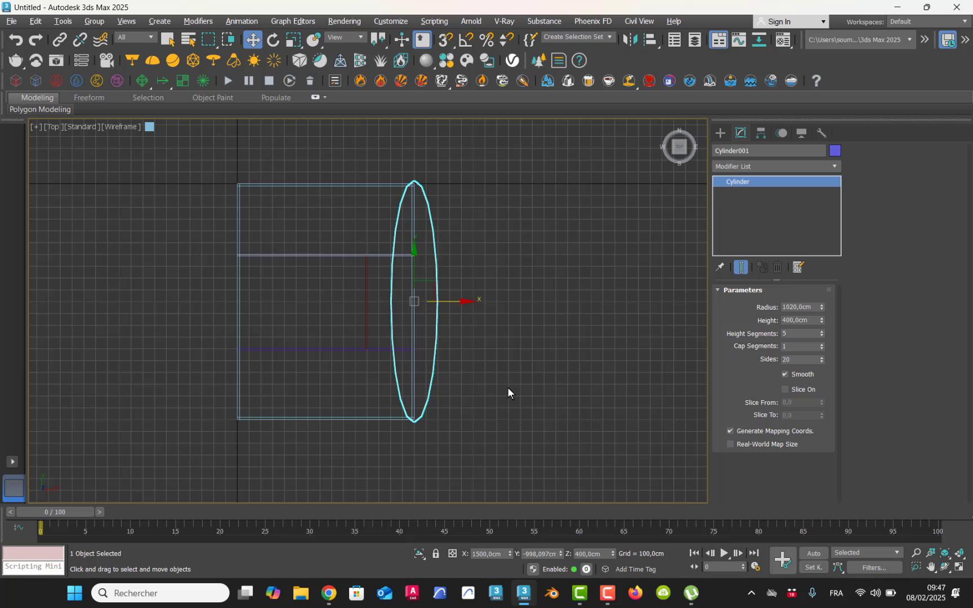
# Isolate the cylinder to view it alone, end the isolation, and return to the maximized Top view
pyautogui.click(419, 554)
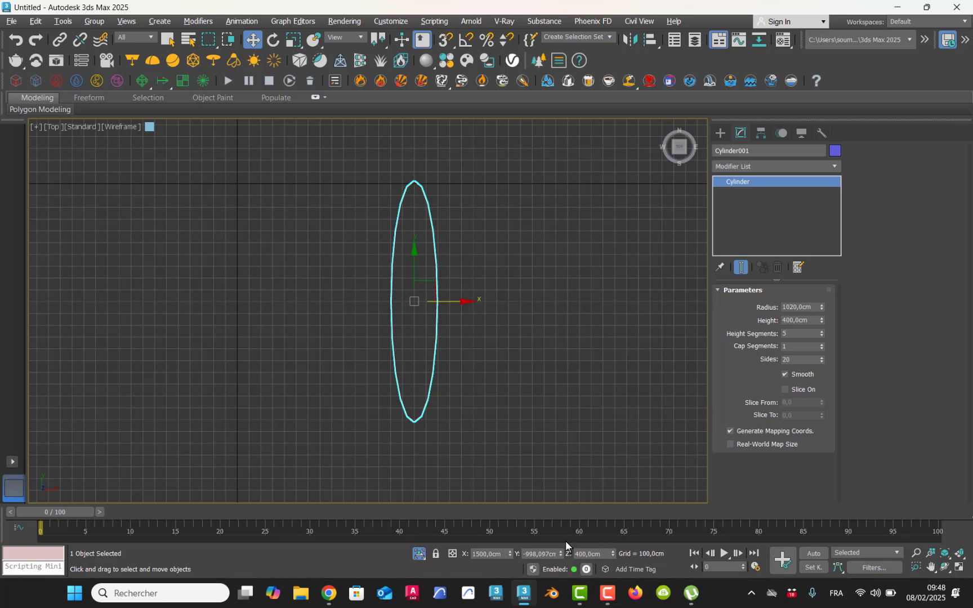
pyautogui.hotkey('alt', 'w')
pyautogui.click(529, 465)
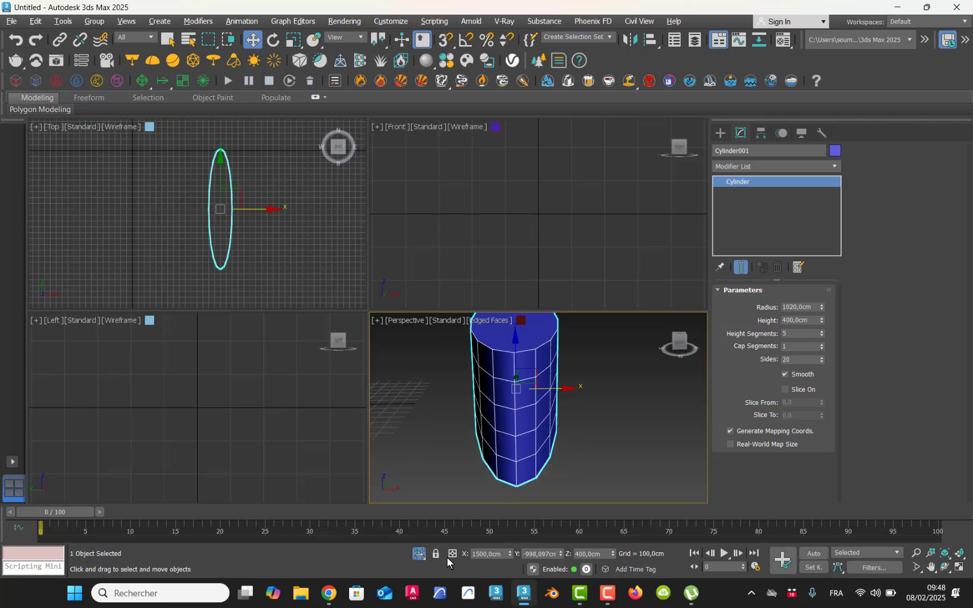
pyautogui.click(419, 553)
pyautogui.moveTo(493, 460); pyautogui.dragTo(457, 368, button='middle')
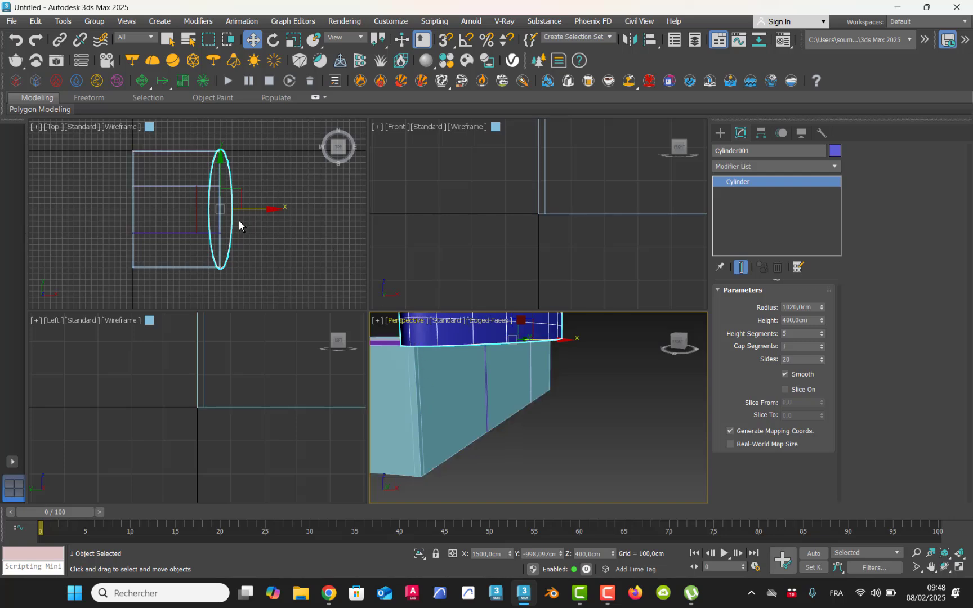
pyautogui.moveTo(238, 220); pyautogui.dragTo(256, 225, button='middle')
pyautogui.hotkey('alt', 'w')
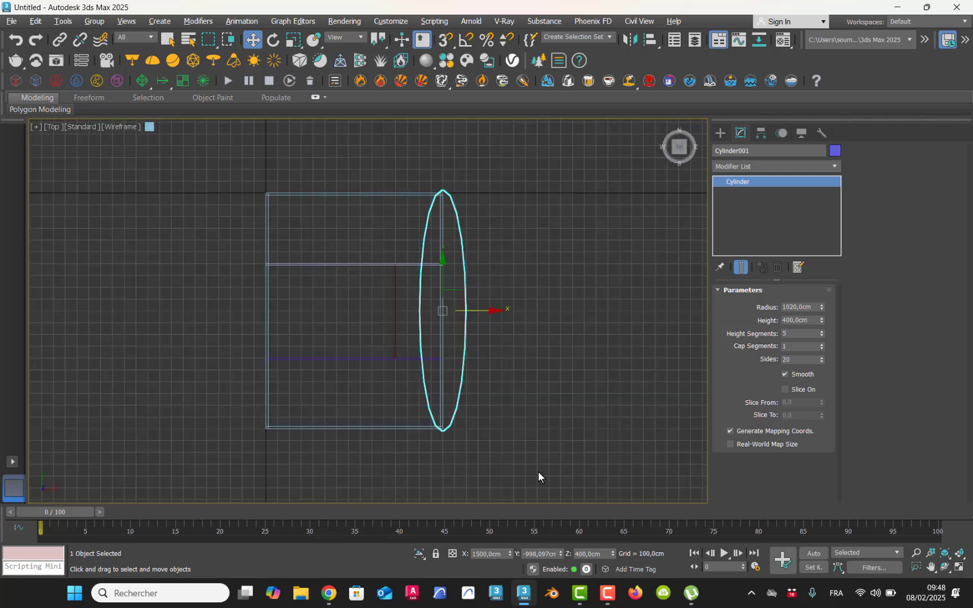
# Isolate the flattened cylinder and convert it to an Editable Poly
pyautogui.click(419, 553)
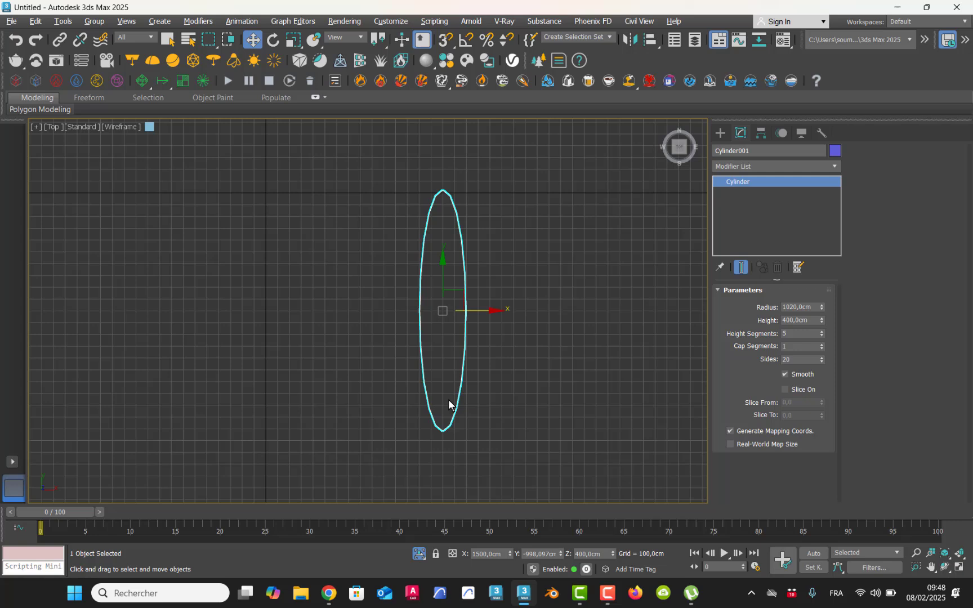
pyautogui.rightClick(466, 329)
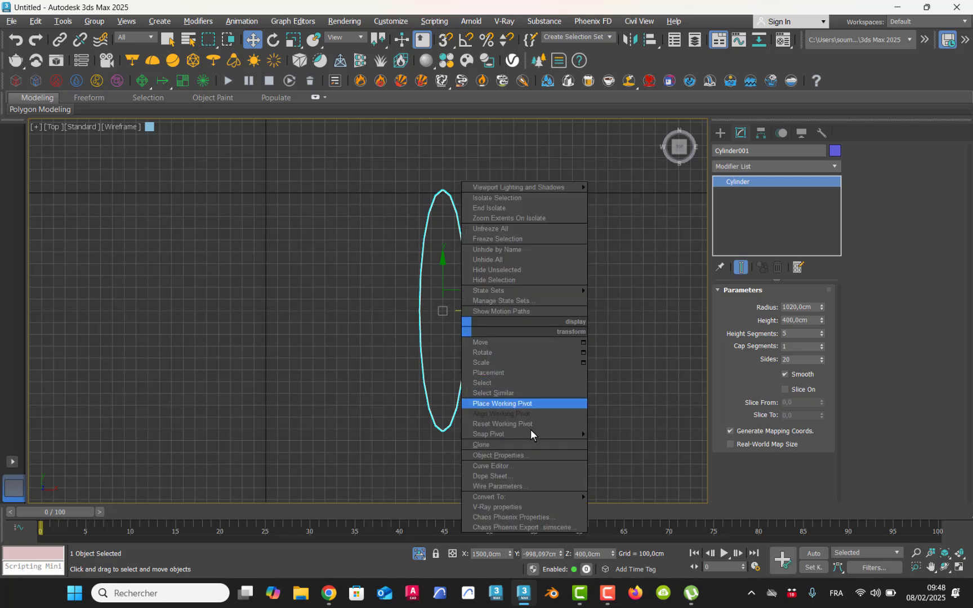
pyautogui.moveTo(533, 498)
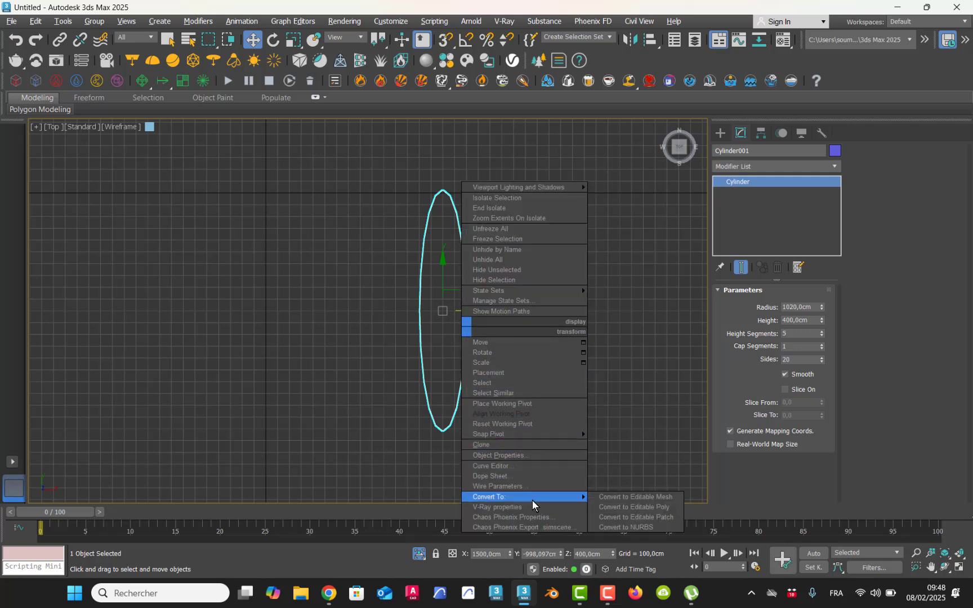
pyautogui.click(614, 507)
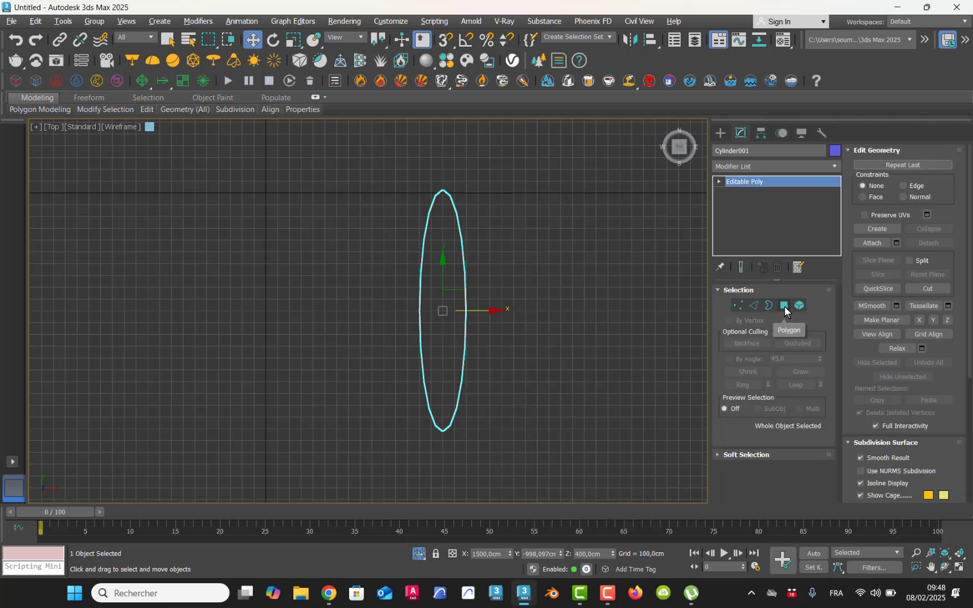
# Select the polygons of the cylinder's half facing the enclosure interior, including the caps, and delete them
pyautogui.click(785, 306)
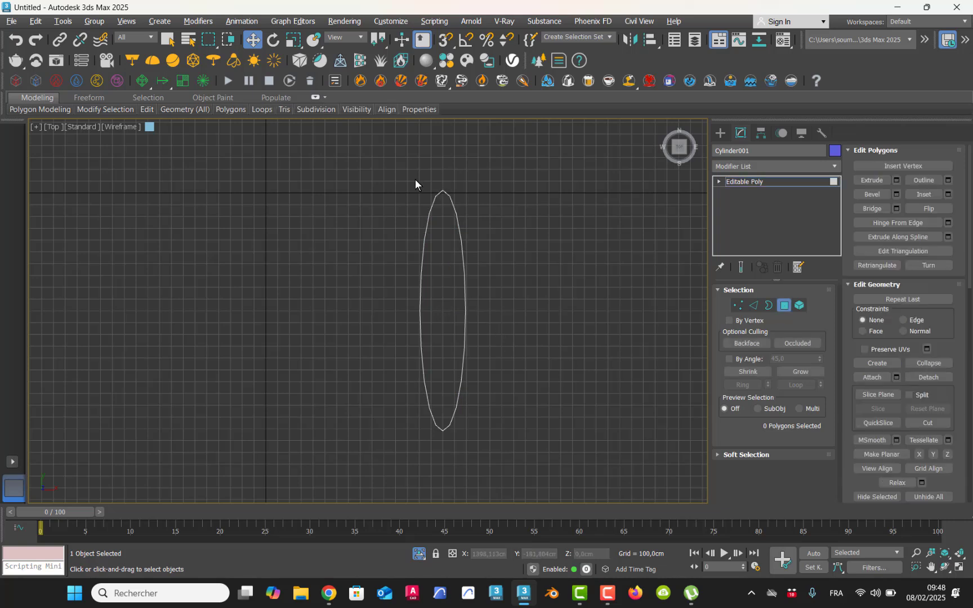
pyautogui.moveTo(381, 129); pyautogui.dragTo(403, 248)
pyautogui.moveTo(433, 438); pyautogui.dragTo(441, 464)
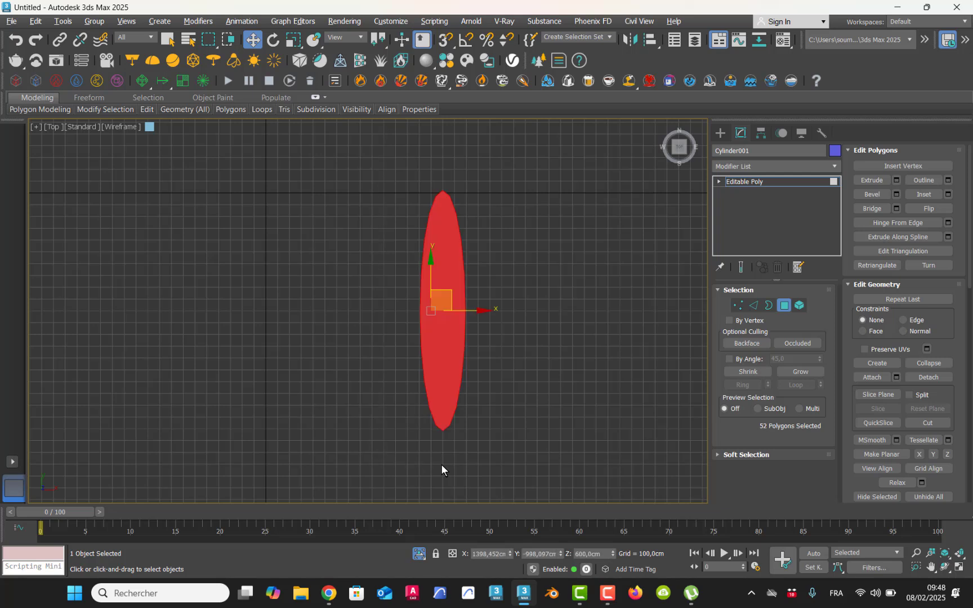
pyautogui.press('Delete')
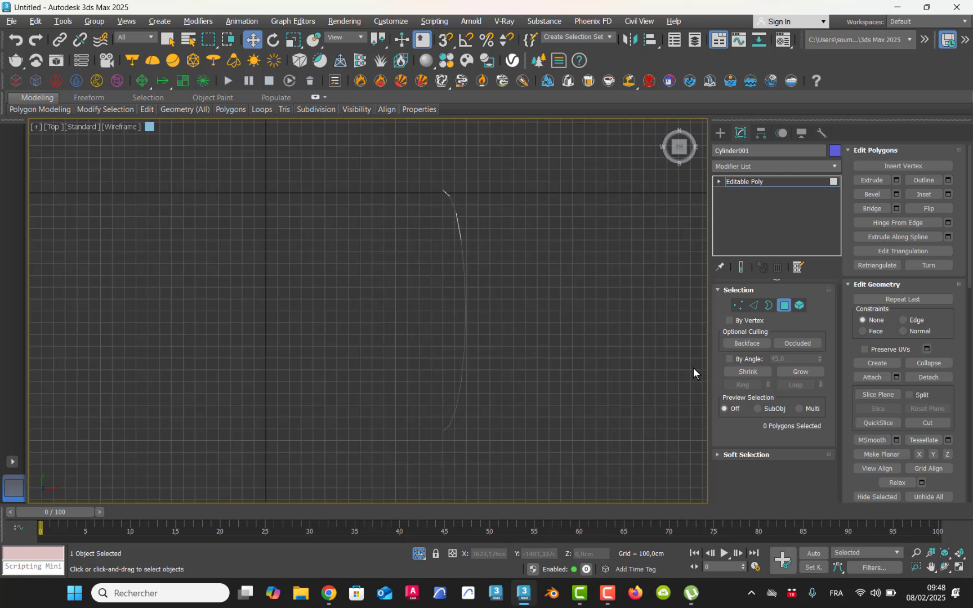
# Leave polygon editing on the halved cylinder and end its isolation to bring back the whole building
pyautogui.hotkey('alt', 'w')
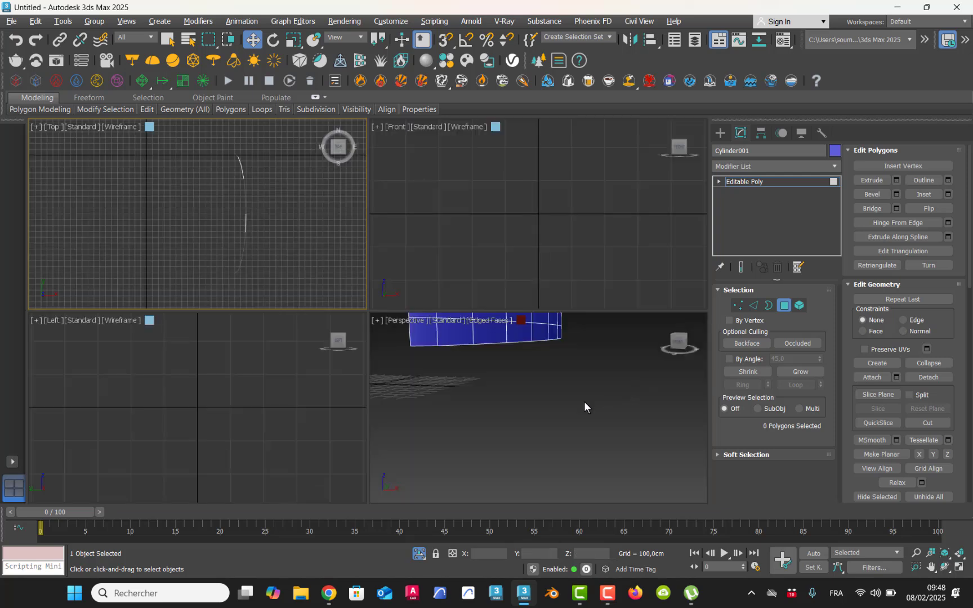
pyautogui.scroll(5, 497, 410)
pyautogui.keyDown('alt'); pyautogui.moveTo(481, 417); pyautogui.dragTo(524, 414, button='middle'); pyautogui.keyUp('alt')
pyautogui.click(785, 306)
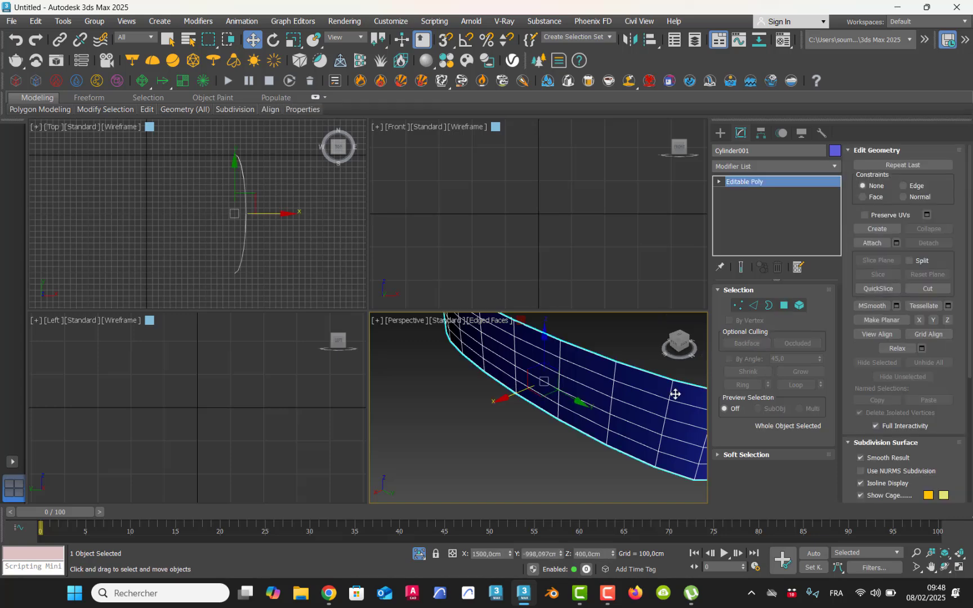
pyautogui.keyDown('alt'); pyautogui.moveTo(527, 496); pyautogui.dragTo(500, 420, button='middle'); pyautogui.keyUp('alt')
# Select the enclosure's outer wall with the Move tool and undo a trial lift along Z
pyautogui.click(500, 421)
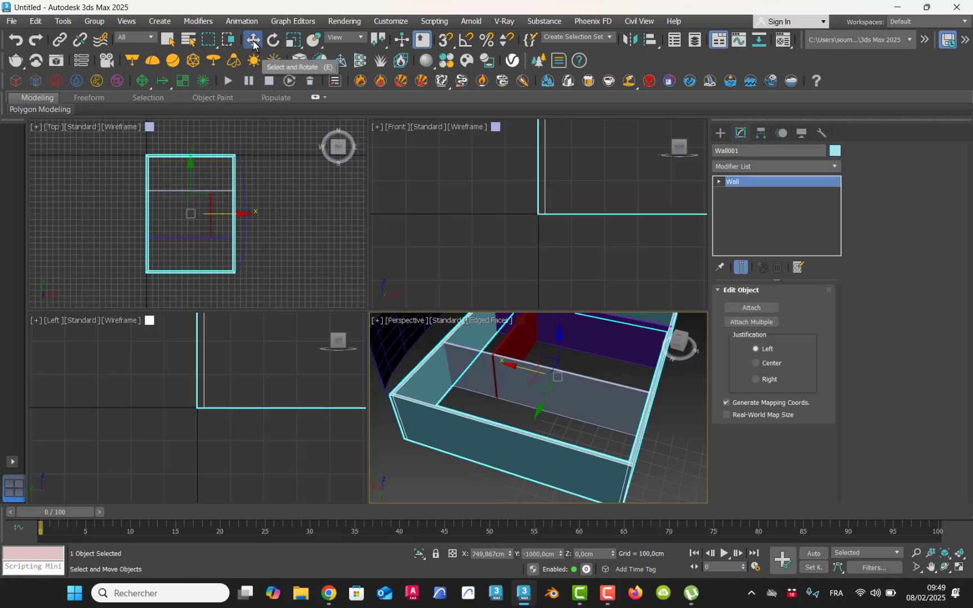
pyautogui.click(420, 480)
pyautogui.click(453, 443)
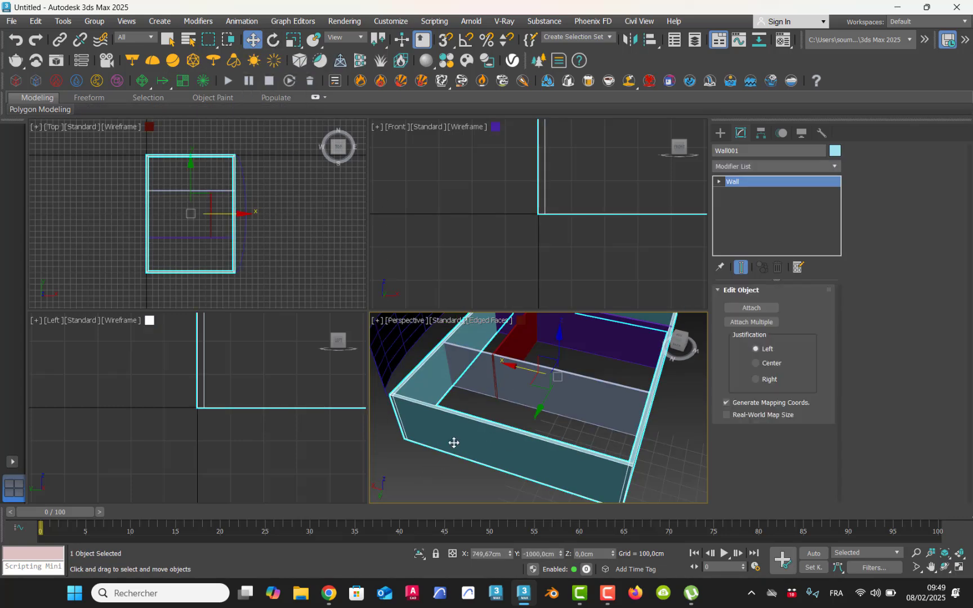
pyautogui.moveTo(558, 343); pyautogui.dragTo(561, 335)
pyautogui.hotkey('ctrl', 'z')
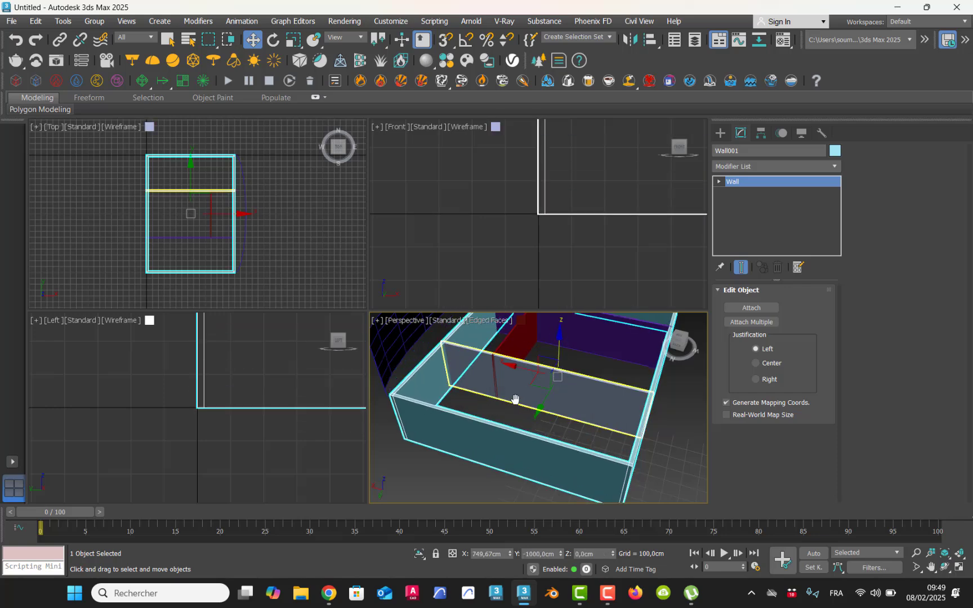
# Clone the outer wall in place as an independent copy named etage
pyautogui.hotkey('alt', 'w')
pyautogui.scroll(2, 397, 386)
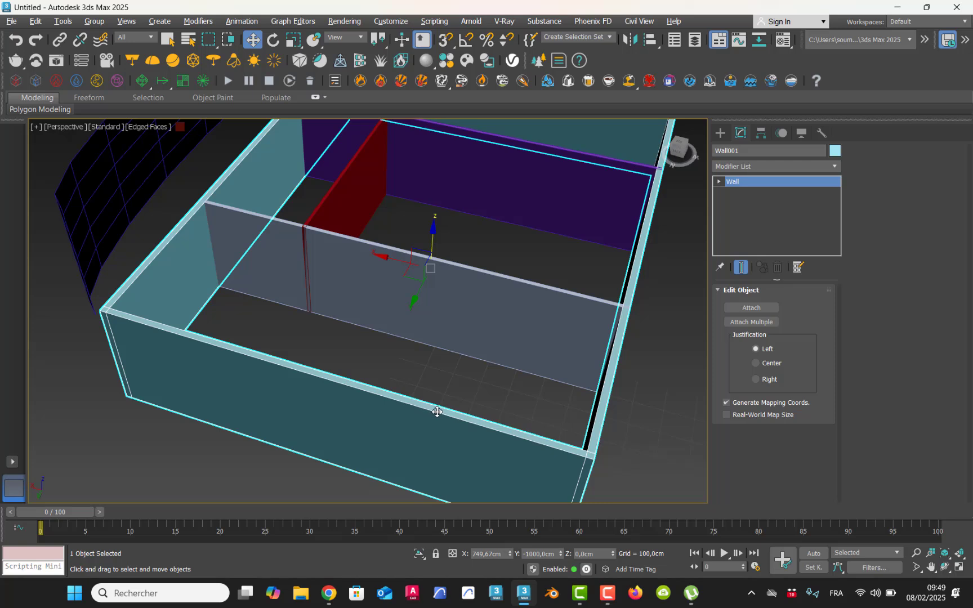
pyautogui.hotkey('ctrl', 'v')
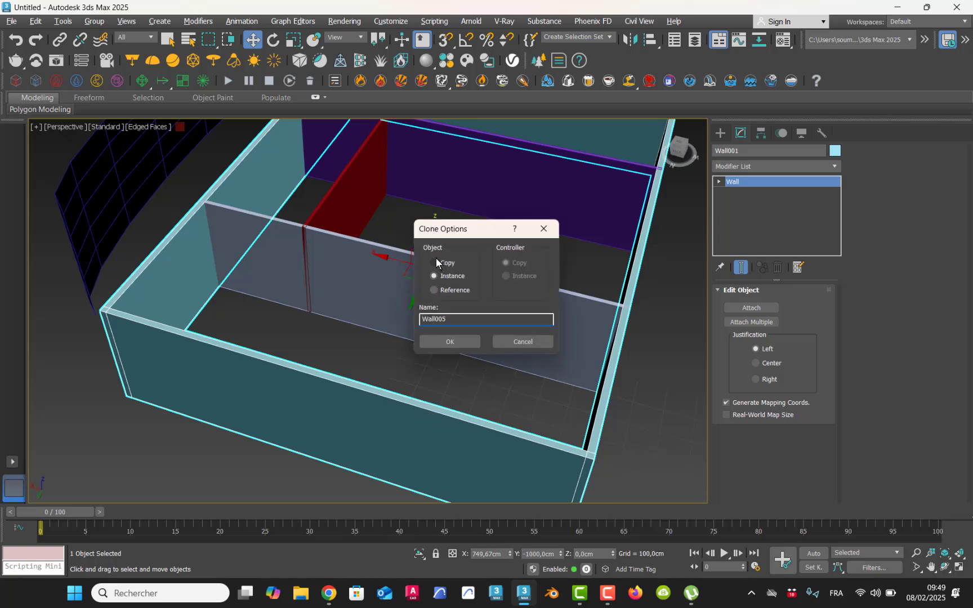
pyautogui.click(435, 262)
pyautogui.moveTo(453, 321); pyautogui.dragTo(403, 315)
pyautogui.write('etage')
pyautogui.click(443, 340)
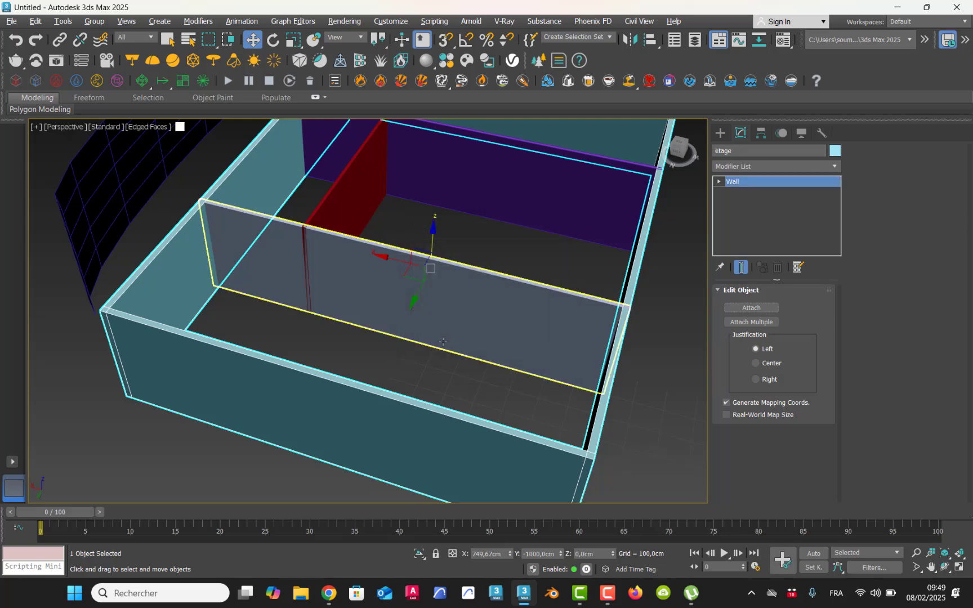
# Raise the etage wall copy onto the ground-floor walls by setting its Z position to 400 cm
pyautogui.moveTo(431, 245); pyautogui.dragTo(427, 213)
pyautogui.hotkey('ctrl', 'z')
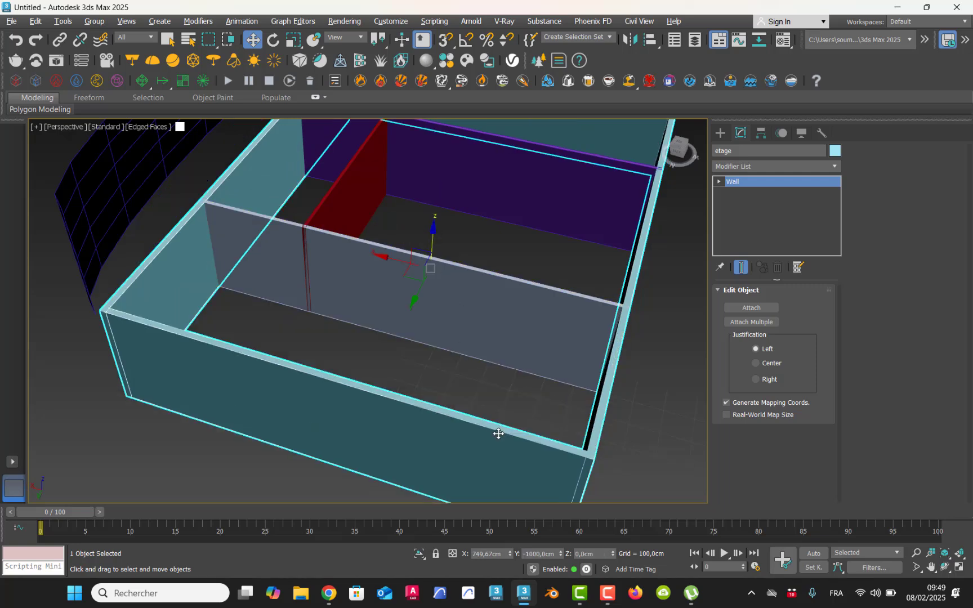
pyautogui.click(597, 552)
pyautogui.write('100')
pyautogui.press('Return')
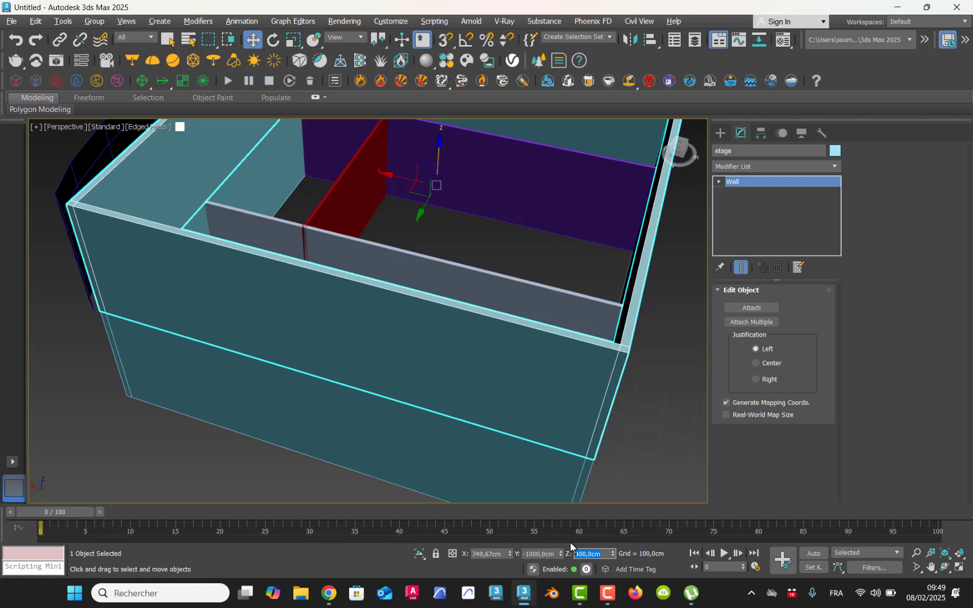
pyautogui.write('400')
pyautogui.press('Return')
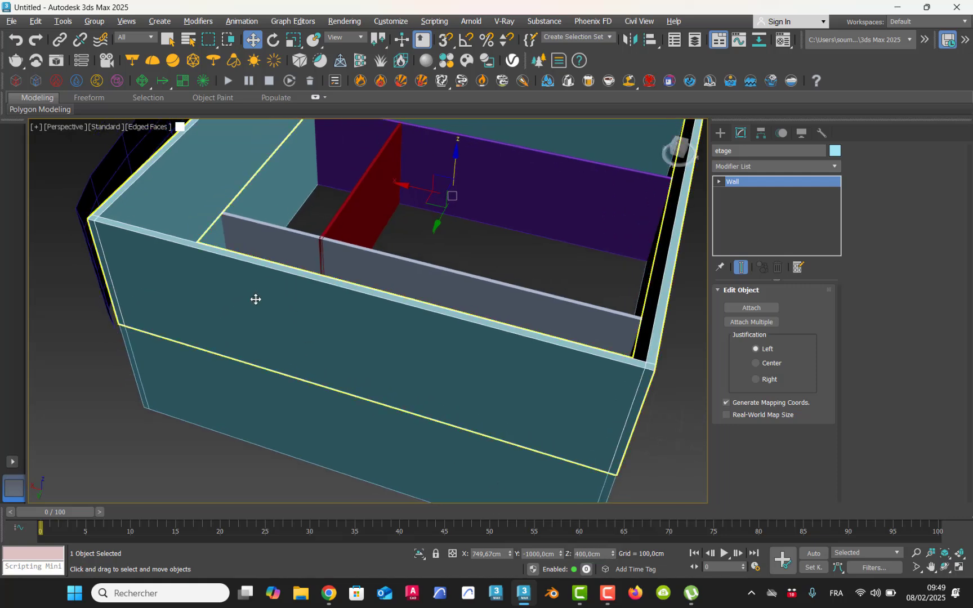
# Start the Plane primitive in the maximized Top view and set 3D snapping to vertices, with grid points off
pyautogui.moveTo(255, 299)
pyautogui.keyDown('alt'); pyautogui.mouseDown(button='middle')
pyautogui.moveTo(290, 290)
pyautogui.moveTo(239, 306)
pyautogui.mouseUp(button='middle'); pyautogui.keyUp('alt')
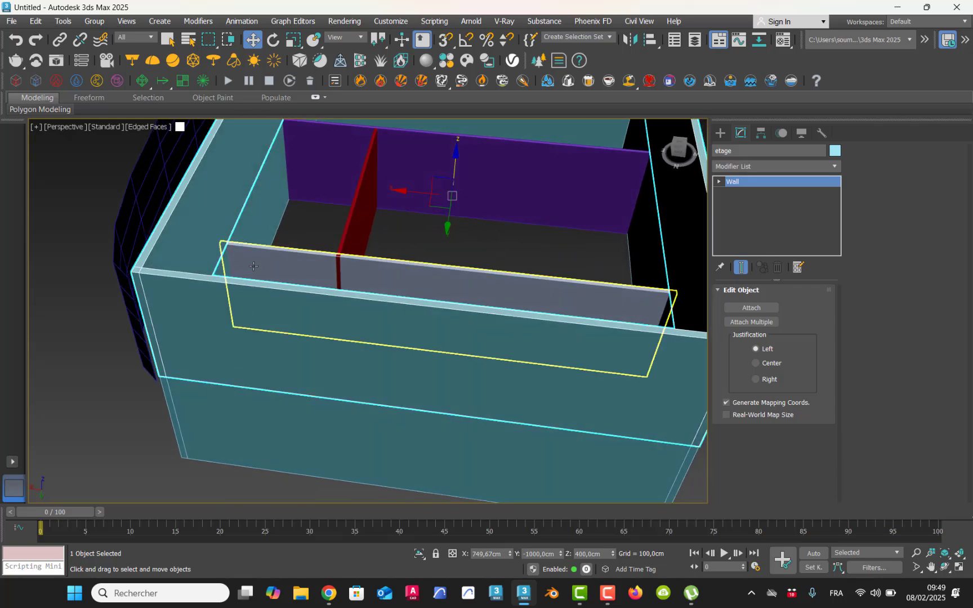
pyautogui.keyDown('alt'); pyautogui.moveTo(254, 266); pyautogui.dragTo(246, 361, button='middle'); pyautogui.keyUp('alt')
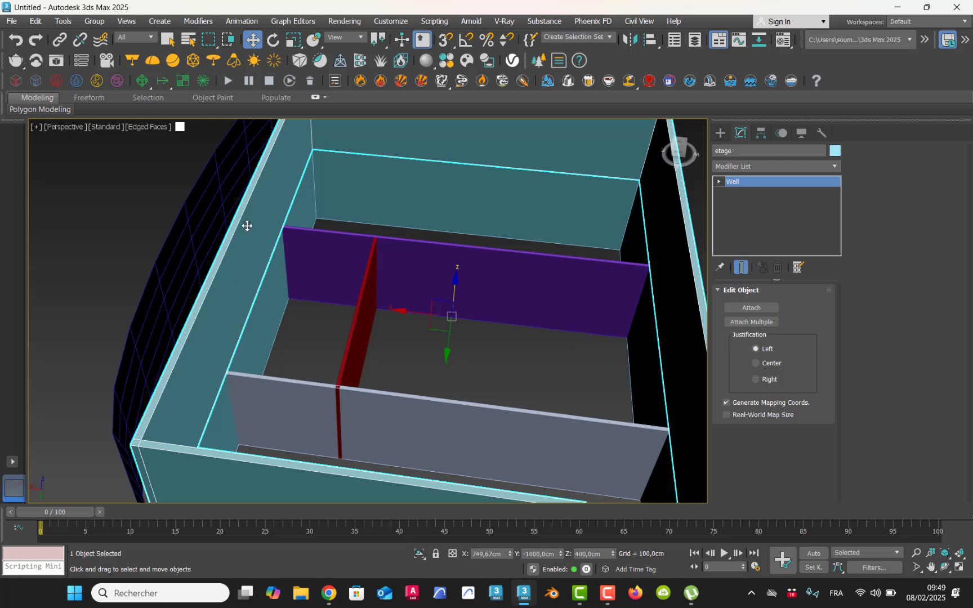
pyautogui.moveTo(276, 311); pyautogui.dragTo(272, 307, button='middle')
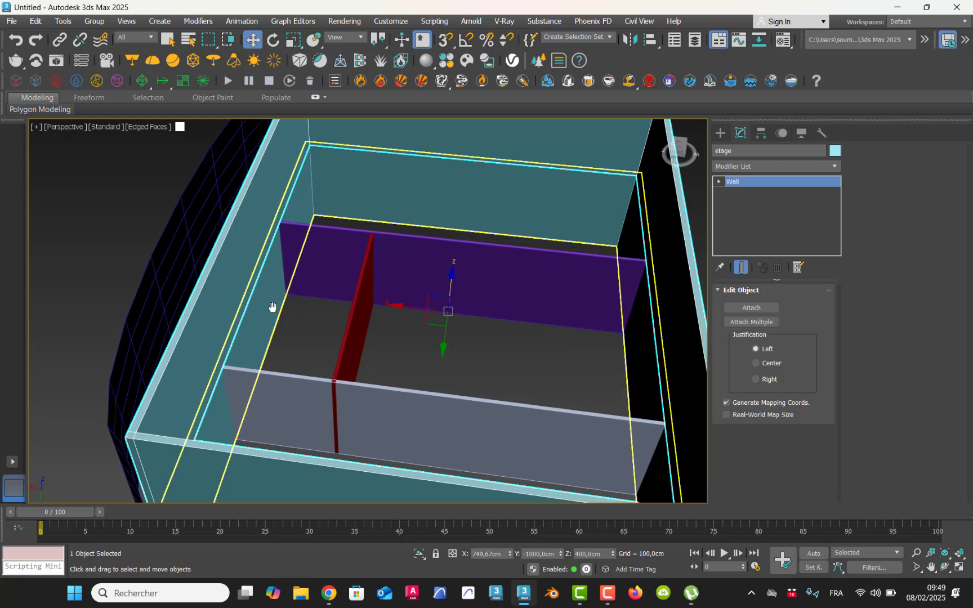
pyautogui.hotkey('alt', 'w')
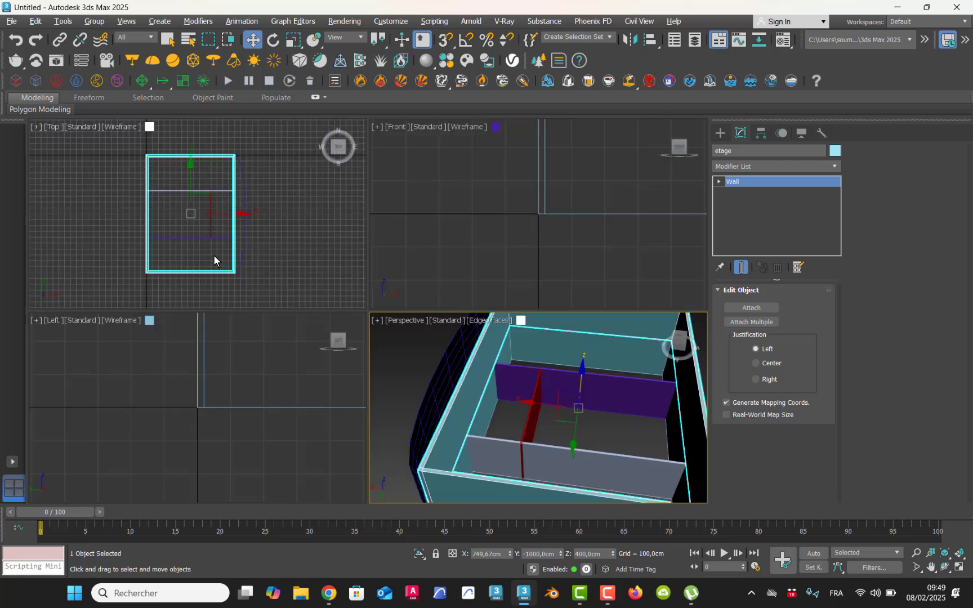
pyautogui.moveTo(214, 254); pyautogui.dragTo(235, 252, button='middle')
pyautogui.hotkey('alt', 'w')
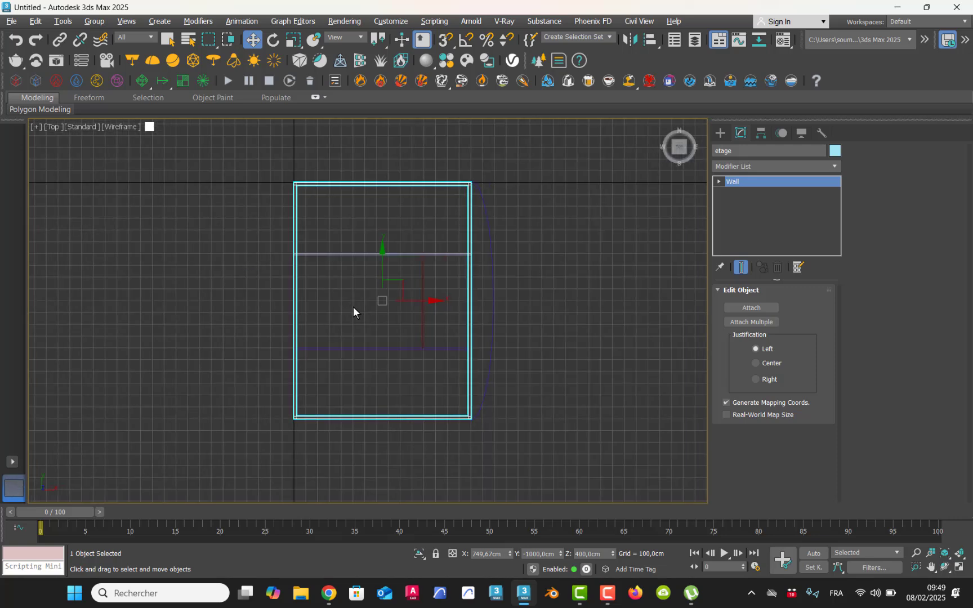
pyautogui.scroll(3, 353, 307)
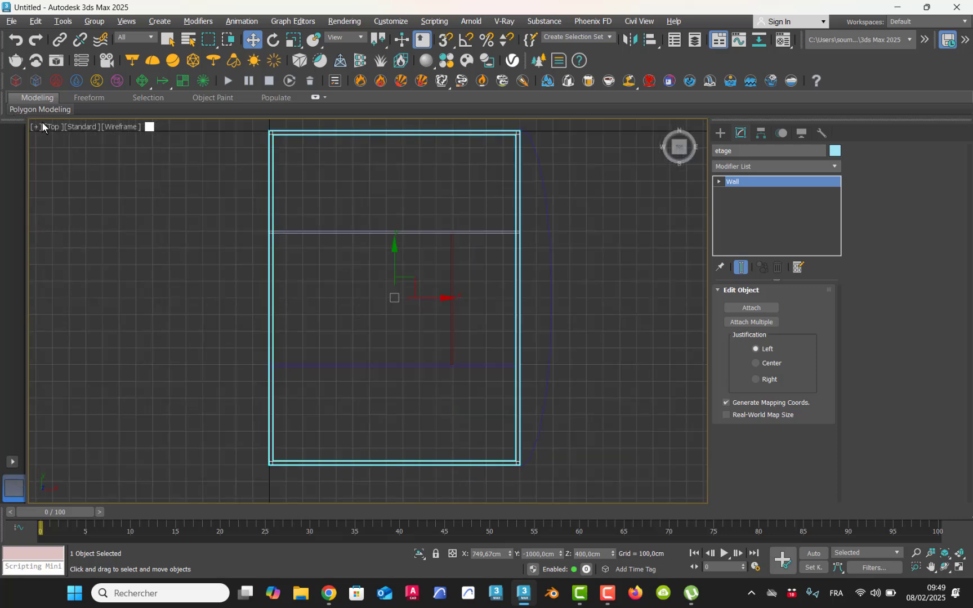
pyautogui.click(720, 131)
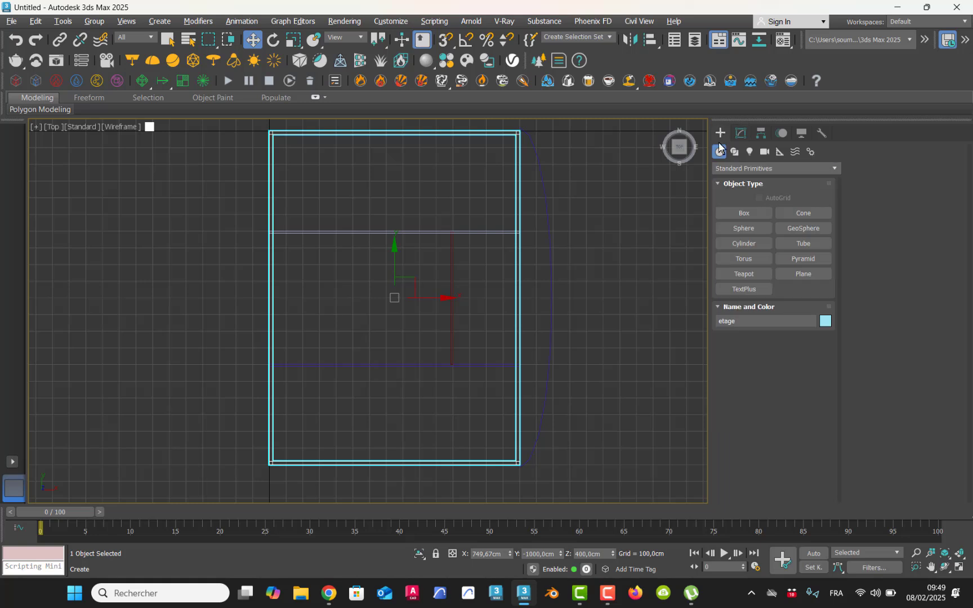
pyautogui.click(802, 272)
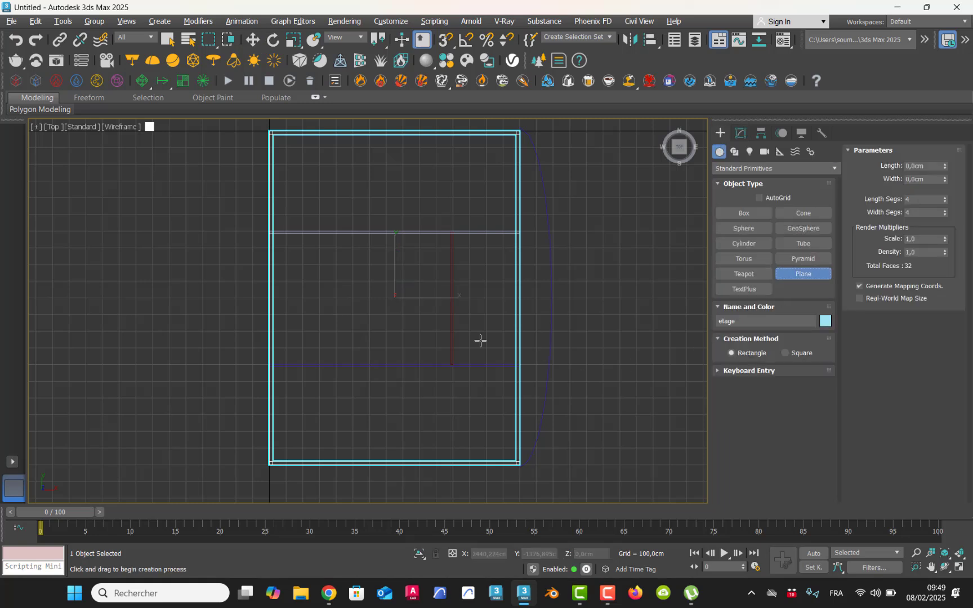
pyautogui.moveTo(272, 140); pyautogui.dragTo(283, 220, button='middle')
pyautogui.rightClick(445, 39)
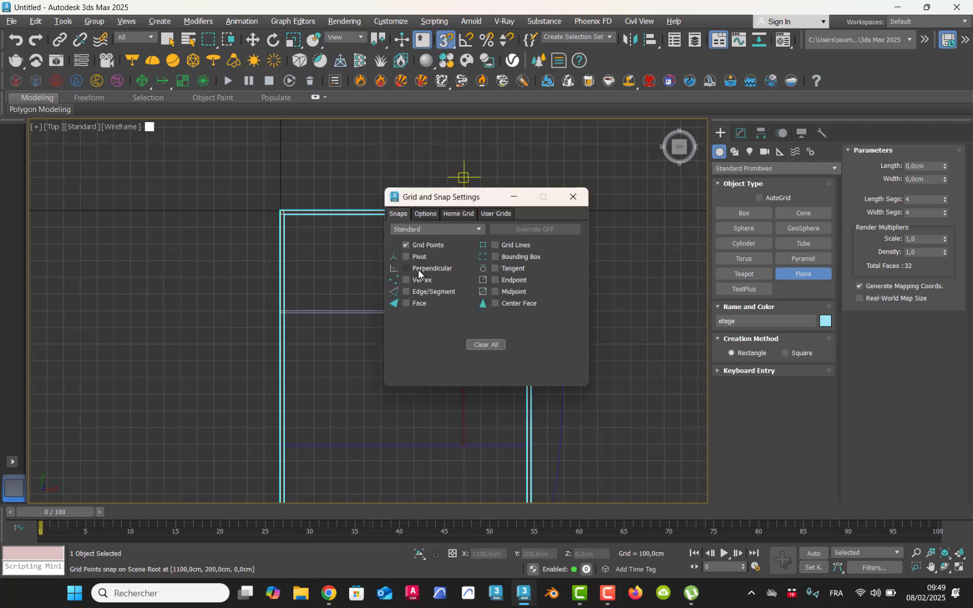
pyautogui.click(407, 245)
pyautogui.click(566, 197)
# Draw a 2000 x 1500 cm plane over the enclosure, snapped between opposite outer corners of the walls
pyautogui.moveTo(254, 229); pyautogui.dragTo(276, 250, button='middle')
pyautogui.scroll(3, 318, 254)
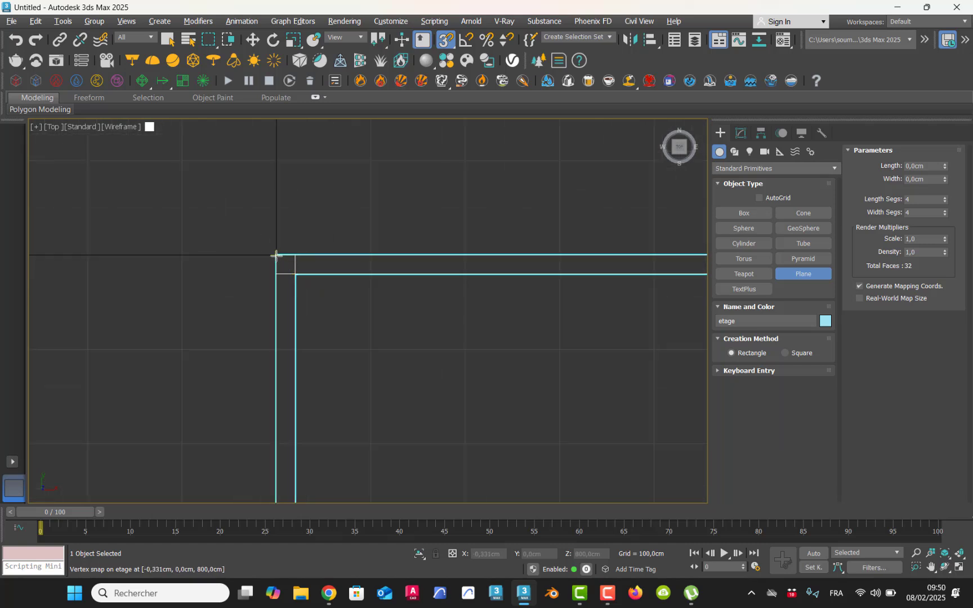
pyautogui.moveTo(276, 255); pyautogui.dragTo(502, 487)
pyautogui.scroll(-8, 451, 453)
pyautogui.moveTo(500, 480); pyautogui.dragTo(443, 243, button='middle')
pyautogui.moveTo(444, 243); pyautogui.dragTo(413, 329)
pyautogui.scroll(5, 498, 360)
pyautogui.scroll(4, 499, 369)
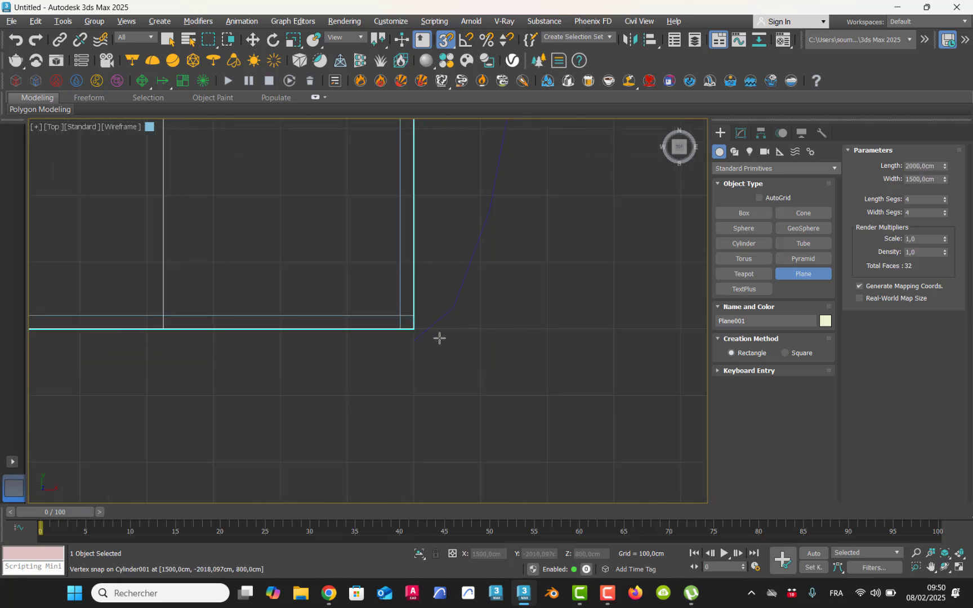
# Lower the plane to the base of the building by setting its Z position to 0 cm
pyautogui.hotkey('alt', 'w')
pyautogui.moveTo(572, 396); pyautogui.dragTo(537, 396, button='middle')
pyautogui.hotkey('alt', 'w')
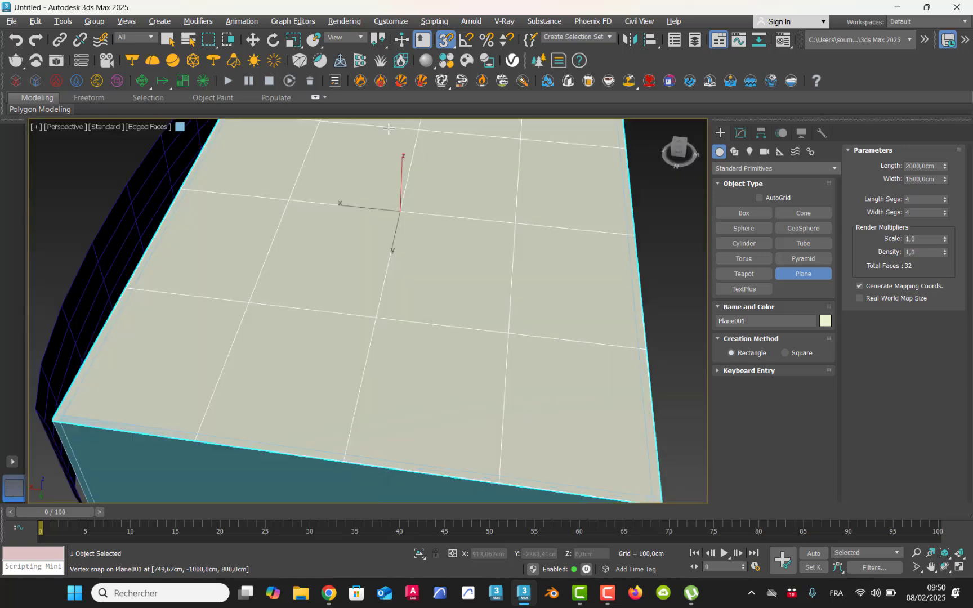
pyautogui.click(252, 39)
pyautogui.scroll(-8, 309, 264)
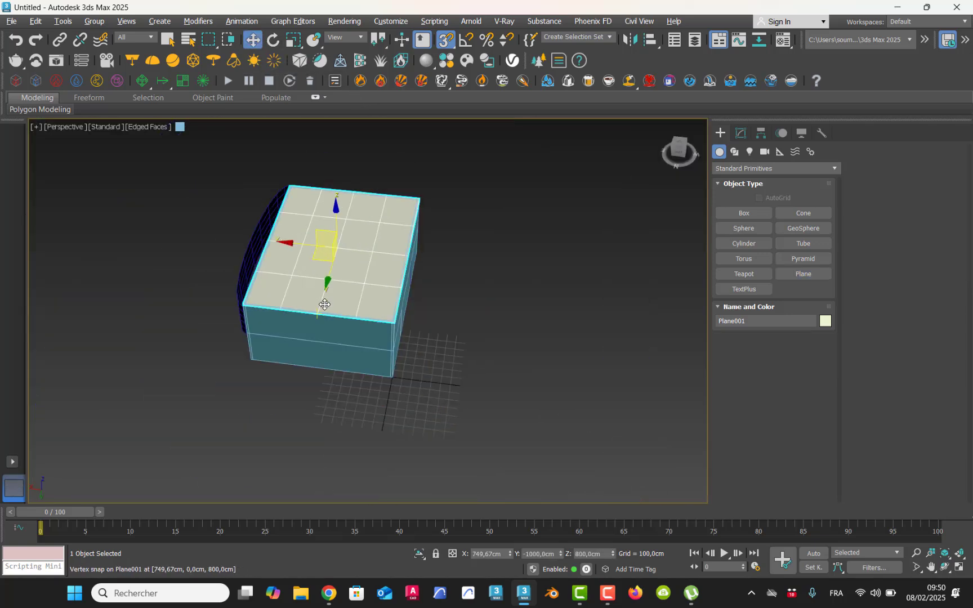
pyautogui.rightClick(612, 554)
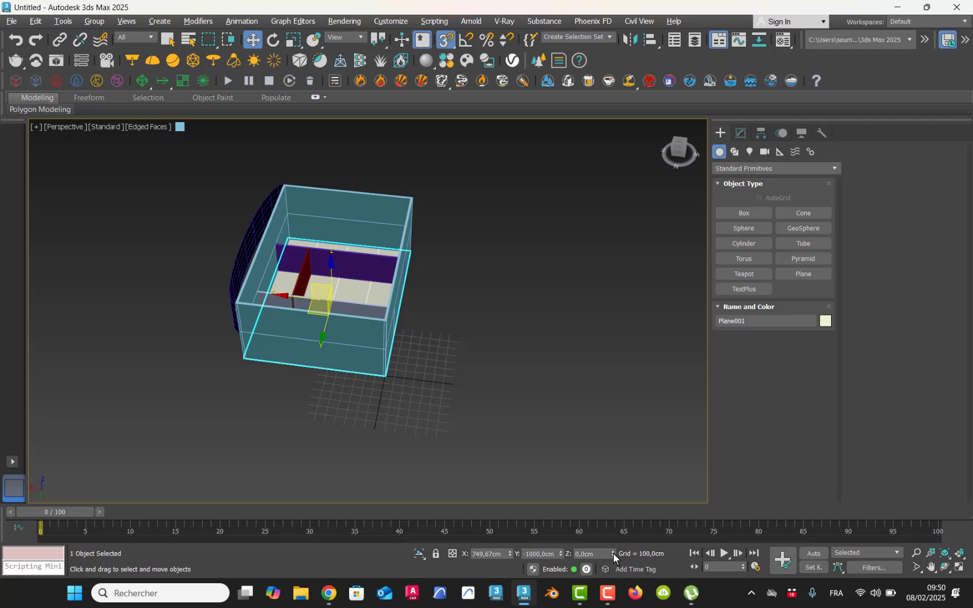
pyautogui.click(576, 554)
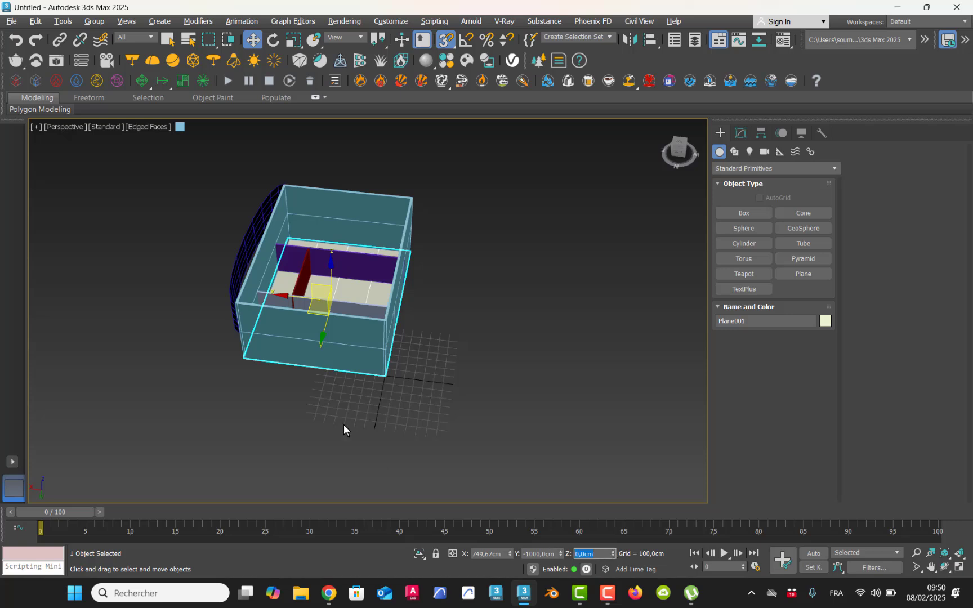
# Isolate the floor plane and apply a Shell modifier to it
pyautogui.scroll(10, 326, 304)
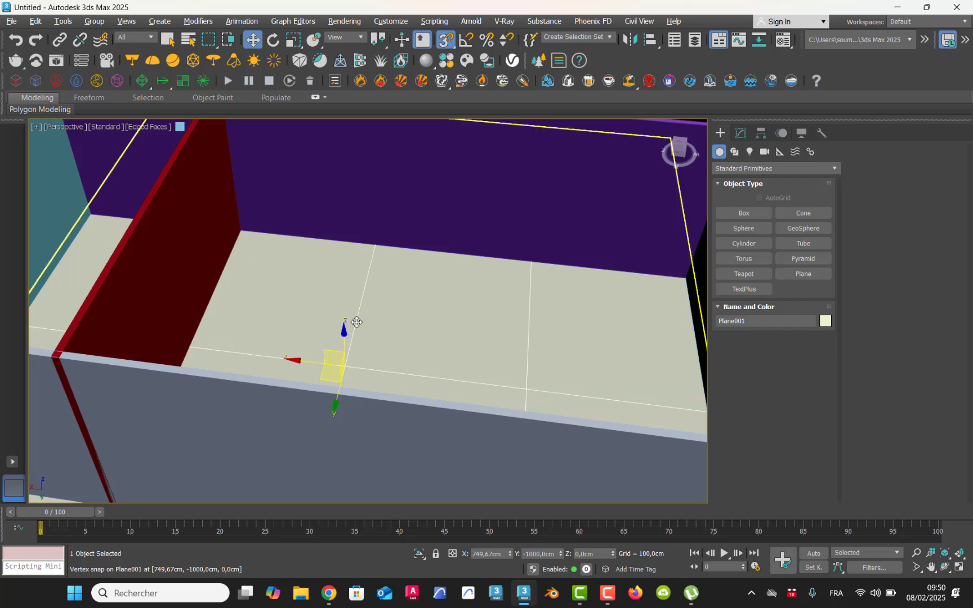
pyautogui.keyDown('alt'); pyautogui.moveTo(357, 322); pyautogui.dragTo(200, 352, button='middle'); pyautogui.keyUp('alt')
pyautogui.scroll(-10, 206, 345)
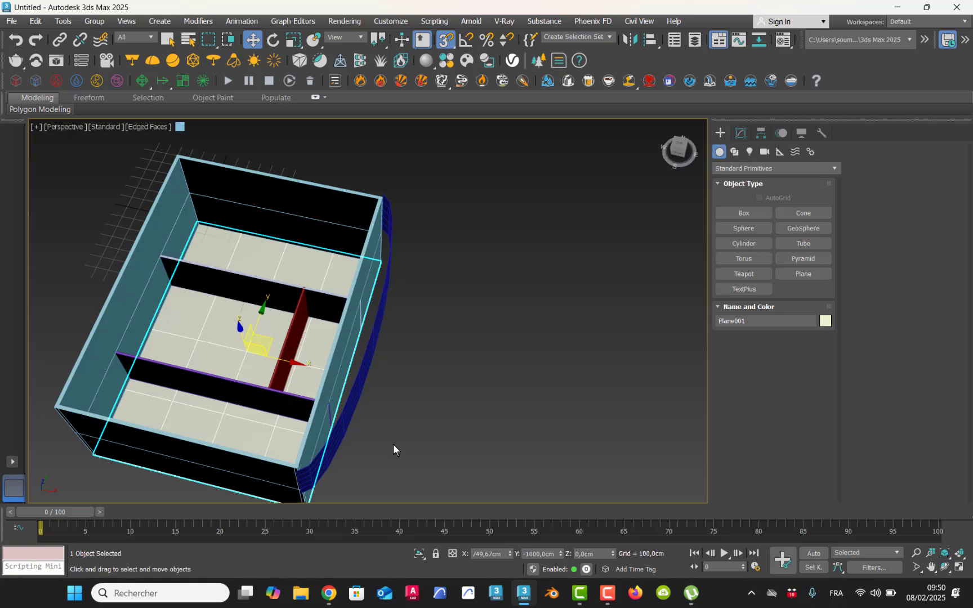
pyautogui.click(420, 557)
pyautogui.keyDown('alt'); pyautogui.moveTo(311, 407); pyautogui.dragTo(274, 366, button='middle'); pyautogui.keyUp('alt')
pyautogui.click(741, 133)
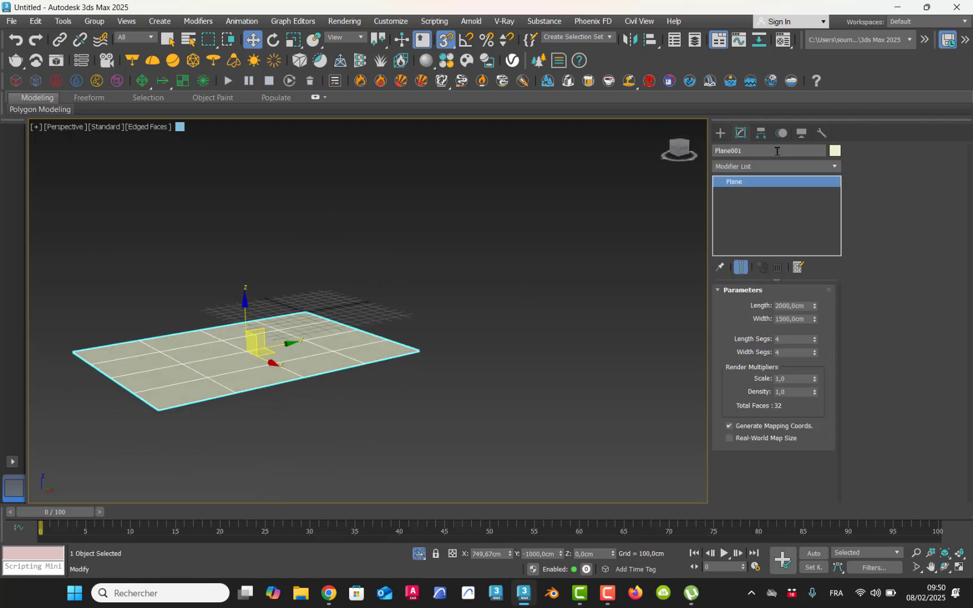
pyautogui.click(832, 165)
pyautogui.write('sh')
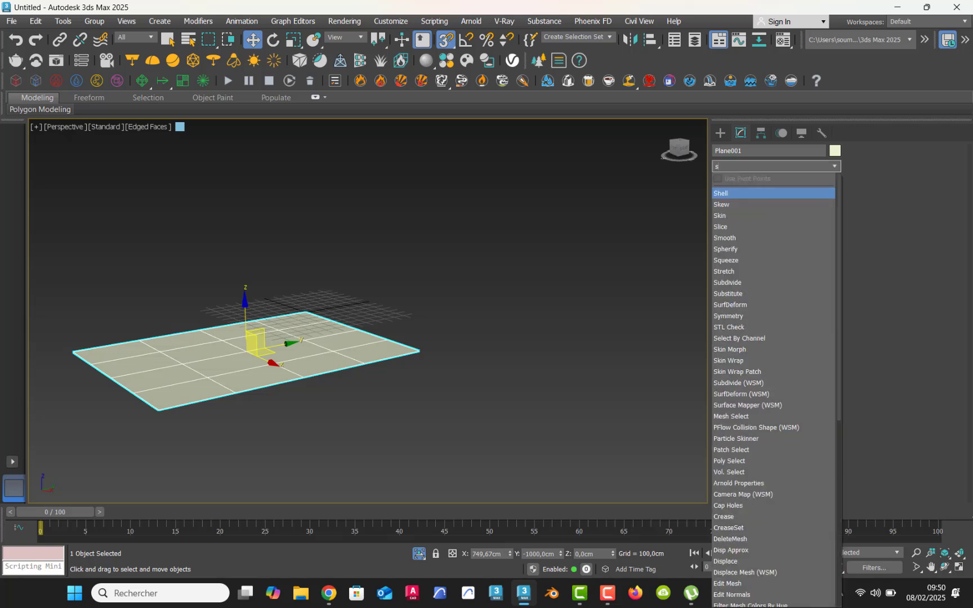
pyautogui.click(722, 192)
# Set the floor's Shell to an inner amount of 20 cm and an outer amount of 0 cm
pyautogui.keyDown('alt'); pyautogui.moveTo(278, 360); pyautogui.dragTo(280, 372, button='middle'); pyautogui.keyUp('alt')
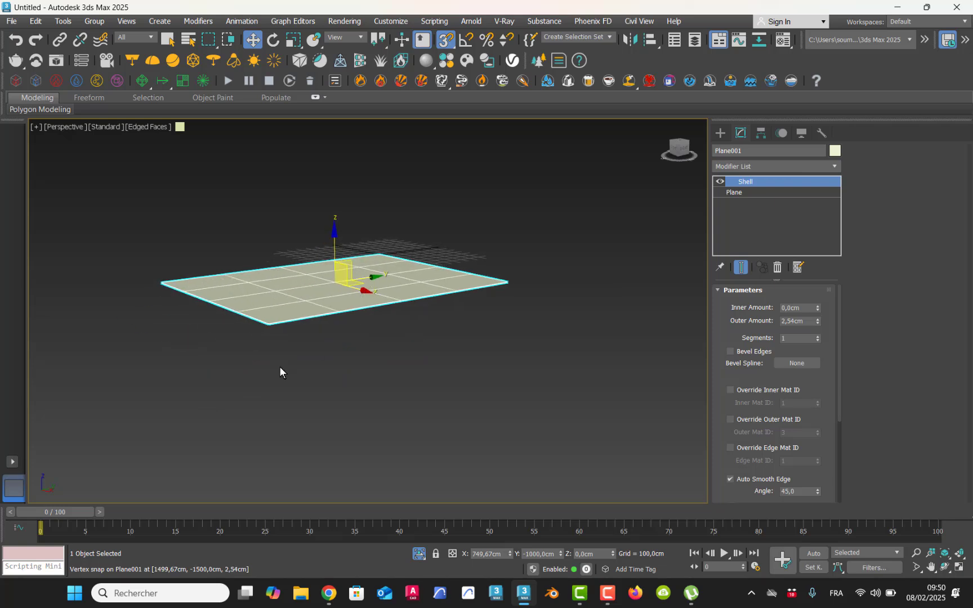
pyautogui.scroll(3, 271, 317)
pyautogui.scroll(2, 322, 319)
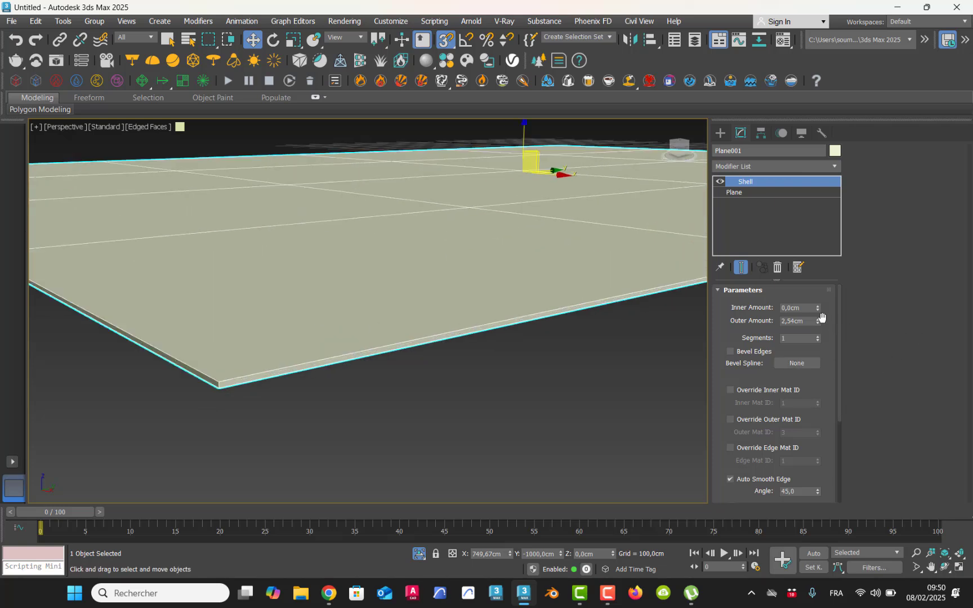
pyautogui.moveTo(818, 320); pyautogui.dragTo(811, 295)
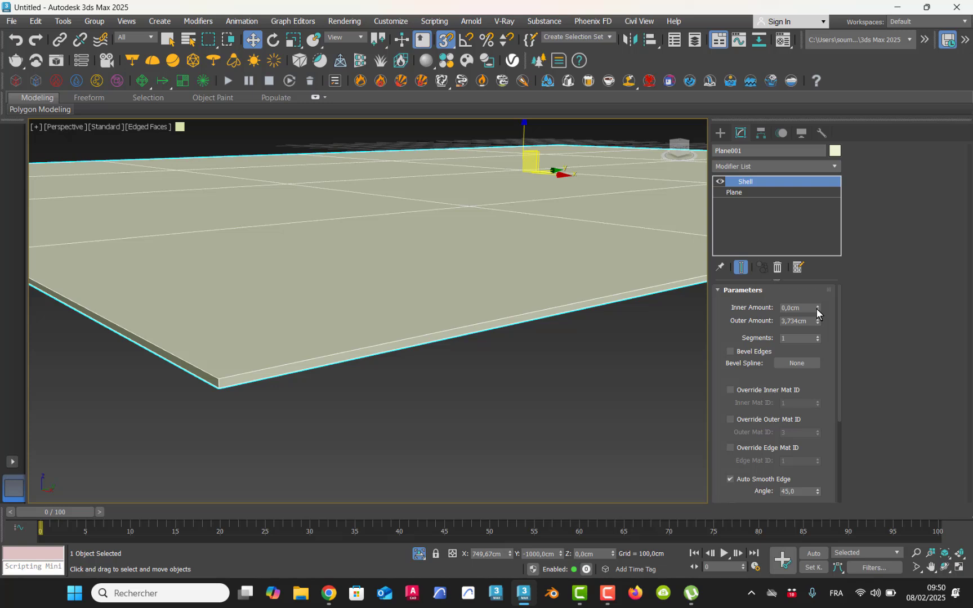
pyautogui.moveTo(811, 309); pyautogui.dragTo(752, 309)
pyautogui.write('20')
pyautogui.press('Tab')
pyautogui.write('0')
pyautogui.press('Return')
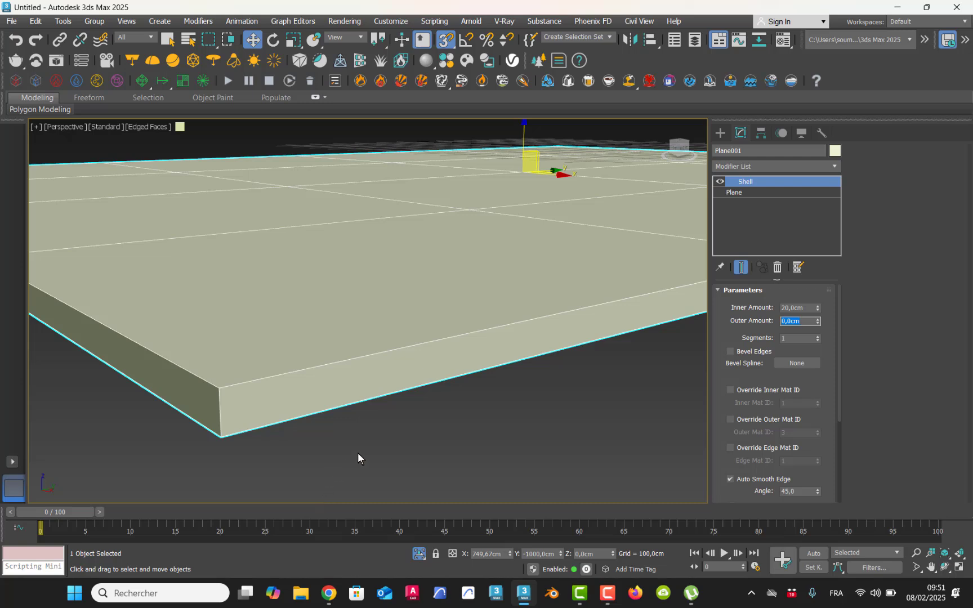
pyautogui.moveTo(415, 398); pyautogui.dragTo(373, 406, button='middle')
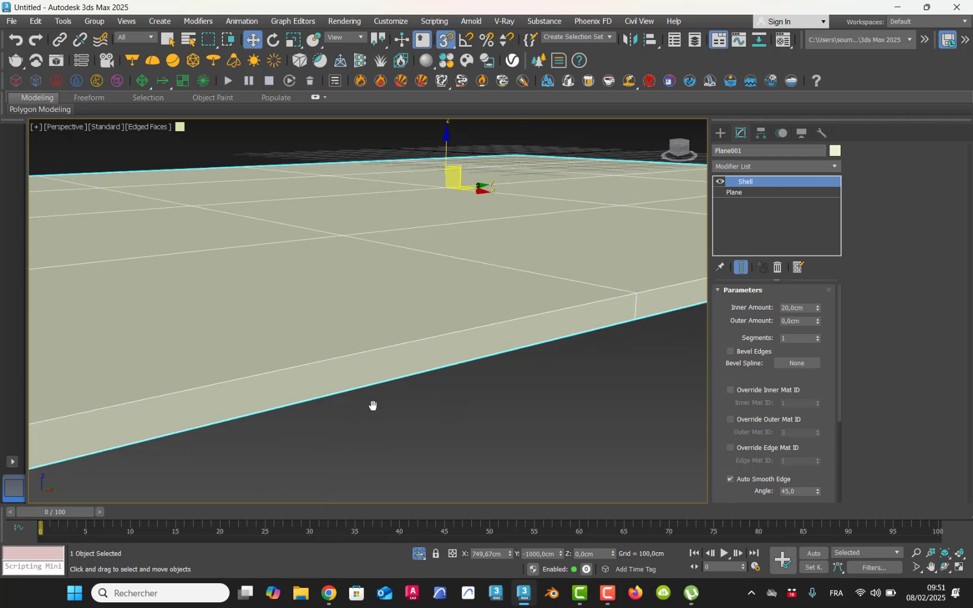
# Exit isolation to show the whole building and clone the floor slab as an independent copy
pyautogui.click(419, 554)
pyautogui.moveTo(370, 342); pyautogui.dragTo(387, 281, button='middle')
pyautogui.scroll(-5, 350, 341)
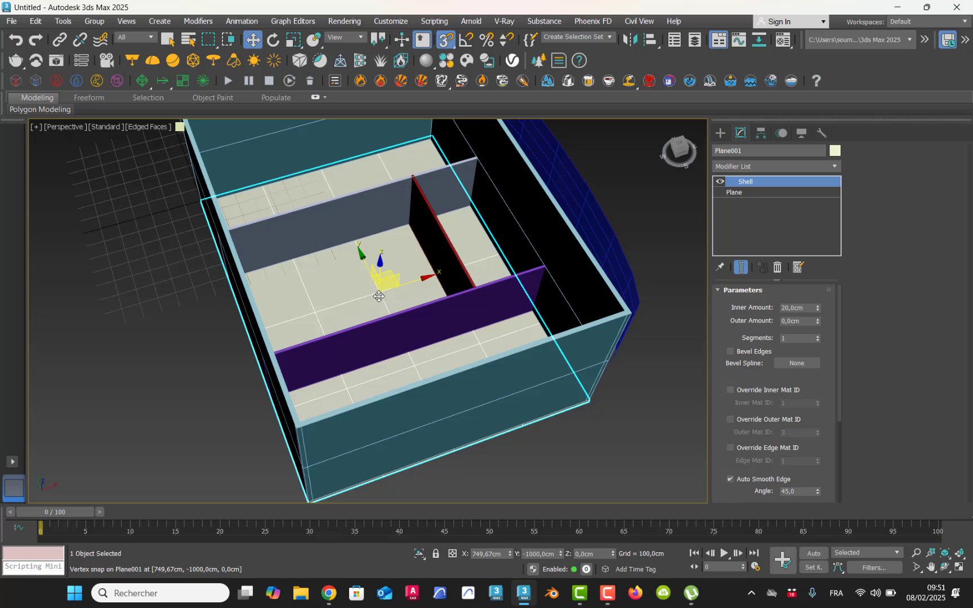
pyautogui.hotkey('ctrl', 'v')
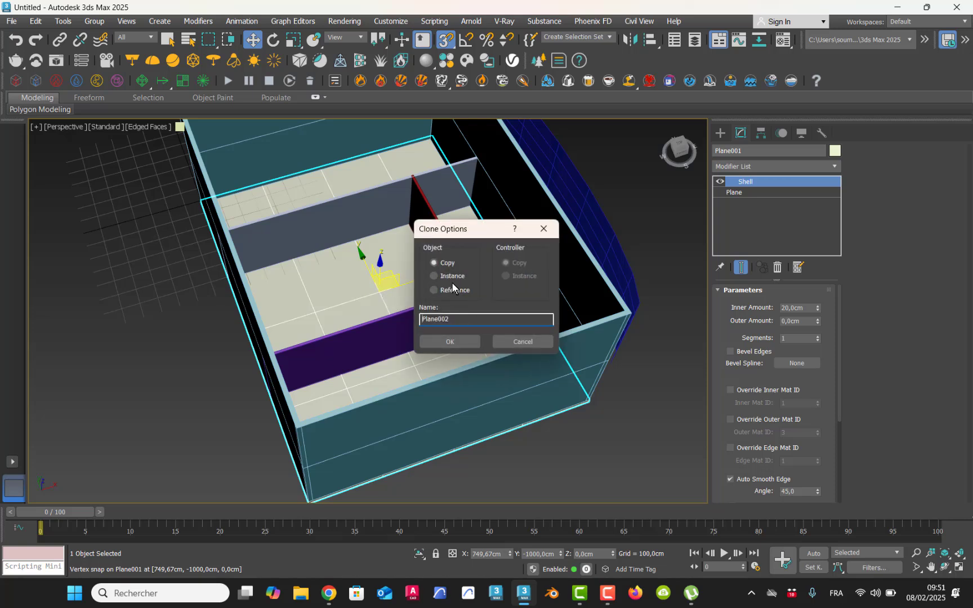
pyautogui.click(450, 342)
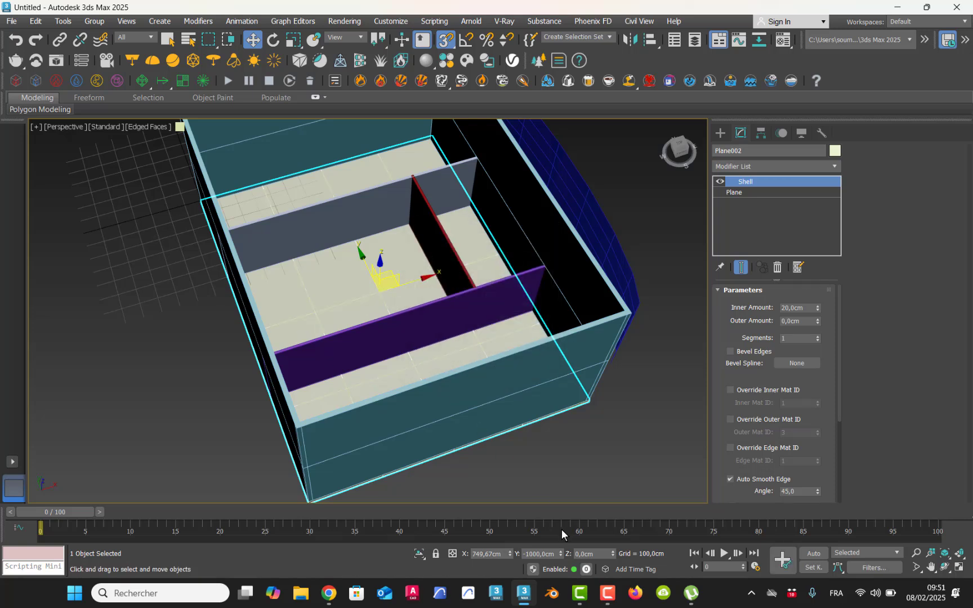
# Try raising the copied floor slab to a Z position of 400 cm, and undo the move
pyautogui.click(596, 554)
pyautogui.write('400')
pyautogui.press('Return')
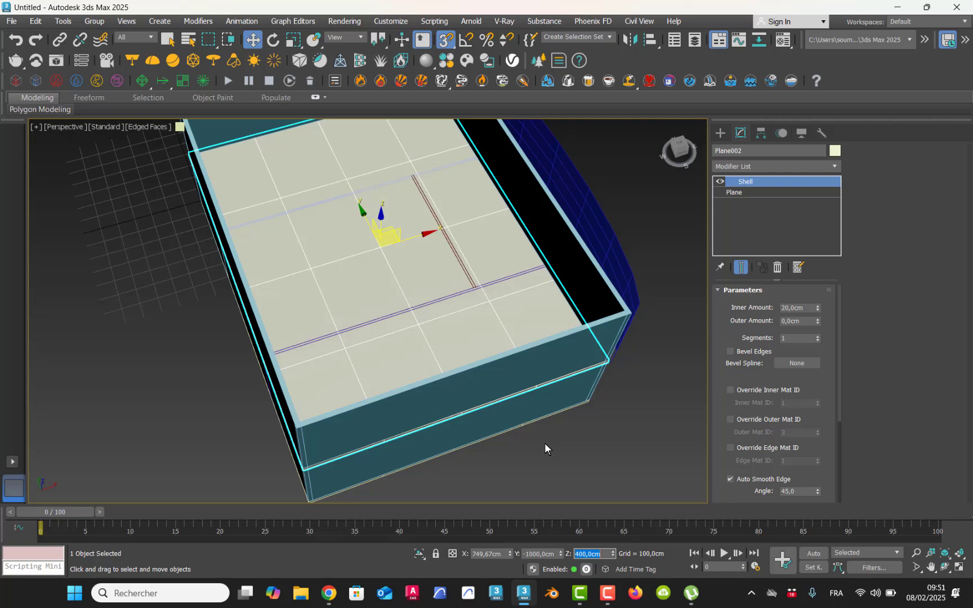
pyautogui.click(578, 478)
pyautogui.hotkey('ctrl', 'z')
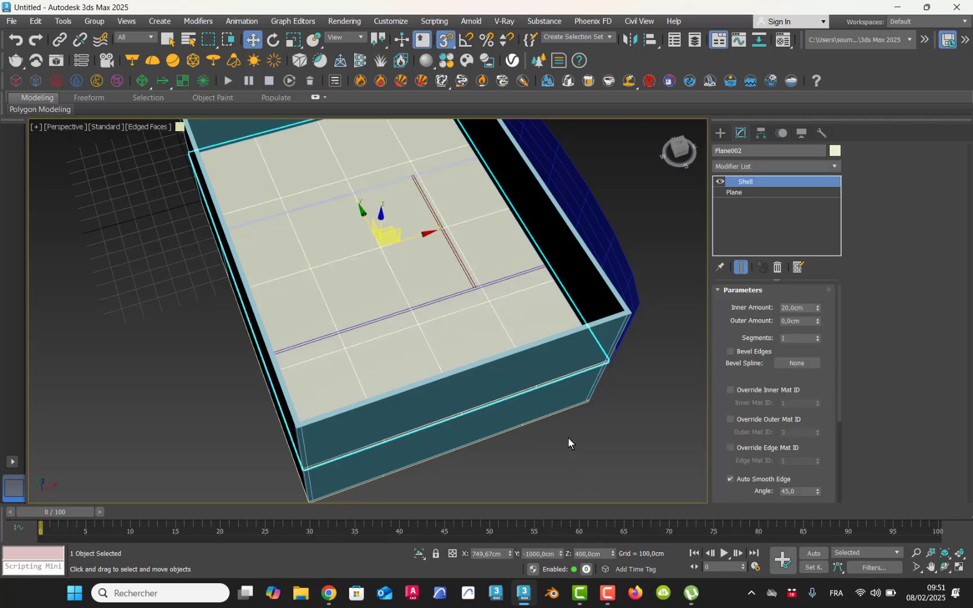
pyautogui.hotkey('ctrl', 'z')
# Select the curved facade's end vertex column beside the building's outer corner in the Top view, using vertex sub-object mode
pyautogui.moveTo(492, 329); pyautogui.dragTo(386, 314, button='middle')
pyautogui.scroll(5, 399, 332)
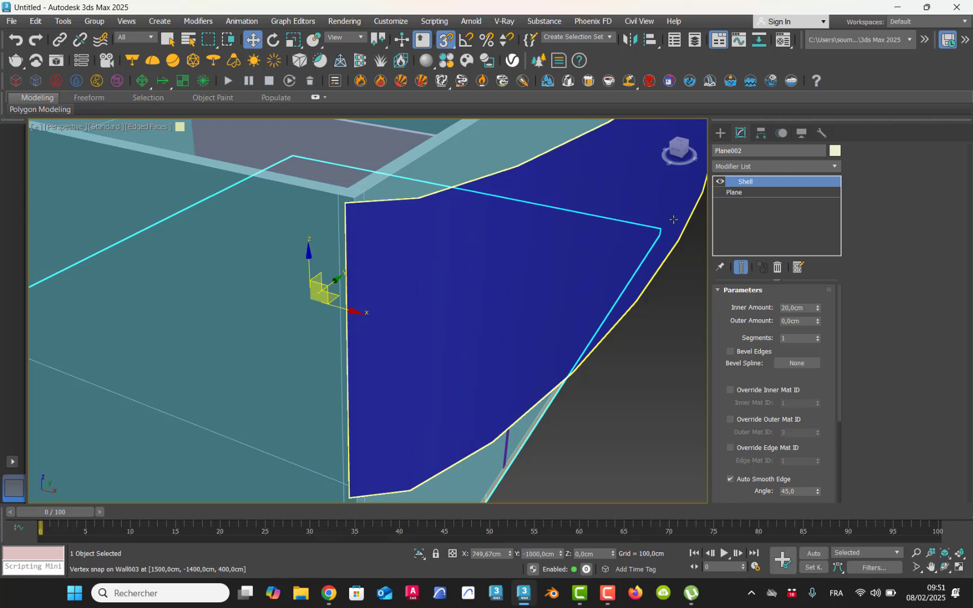
pyautogui.click(548, 265)
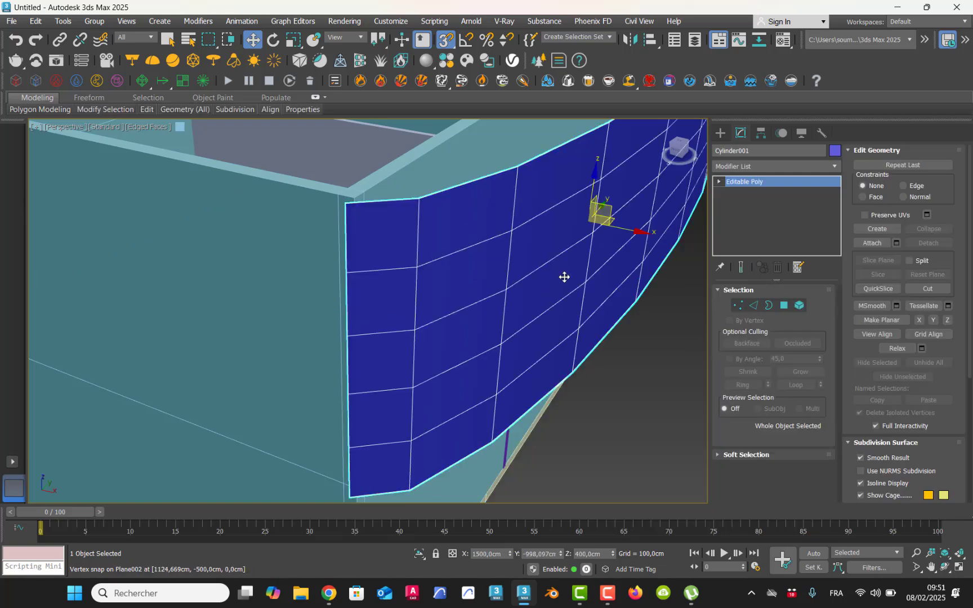
pyautogui.rightClick(445, 40)
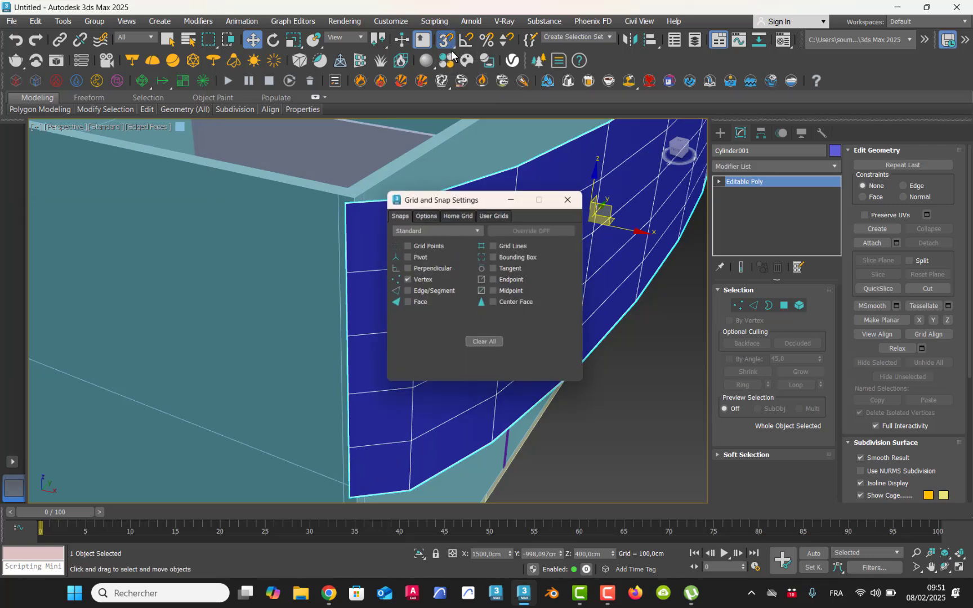
pyautogui.click(574, 197)
pyautogui.hotkey('alt', 'w')
pyautogui.rightClick(319, 267)
pyautogui.hotkey('alt', 'w')
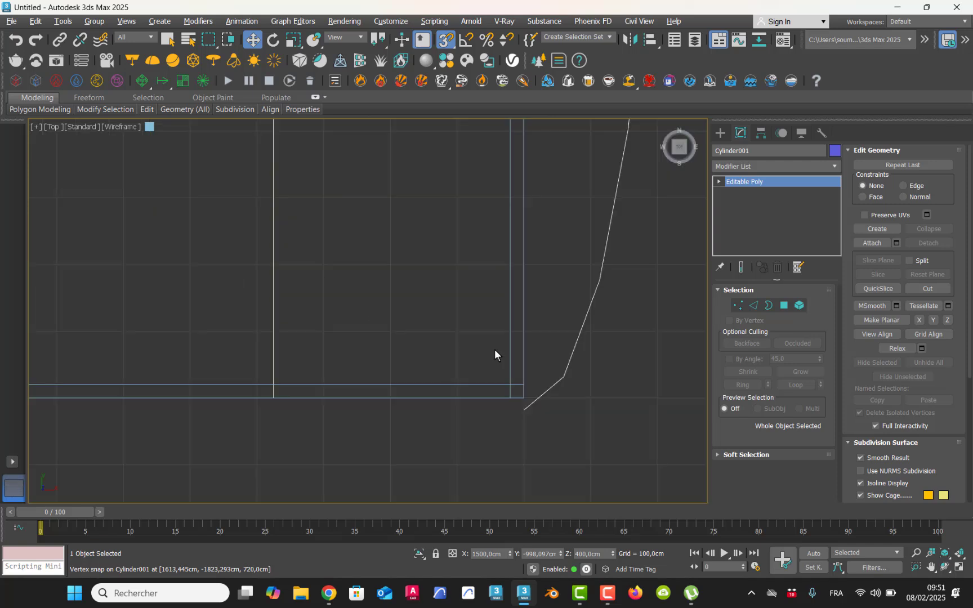
pyautogui.click(740, 306)
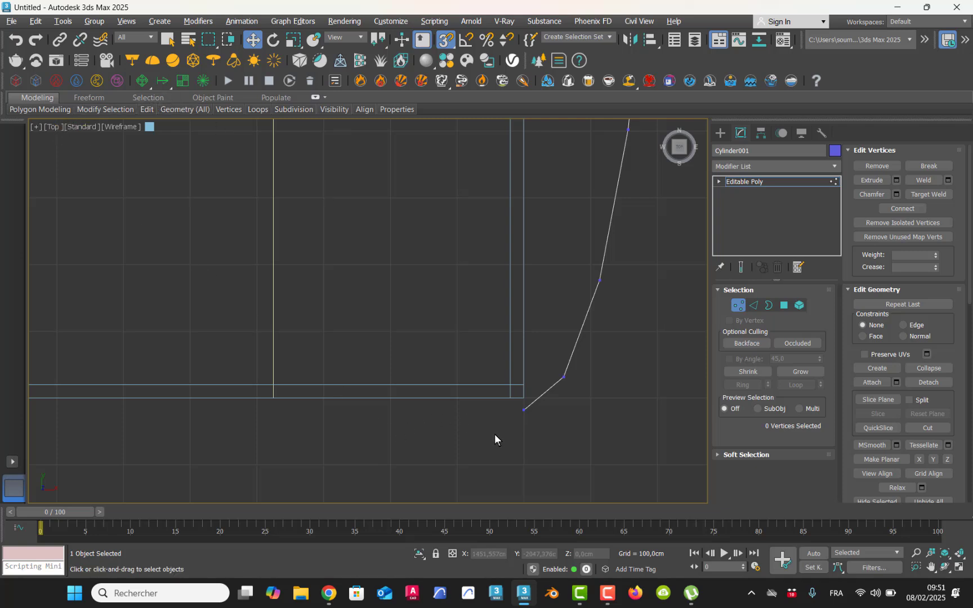
pyautogui.moveTo(495, 434); pyautogui.dragTo(543, 405)
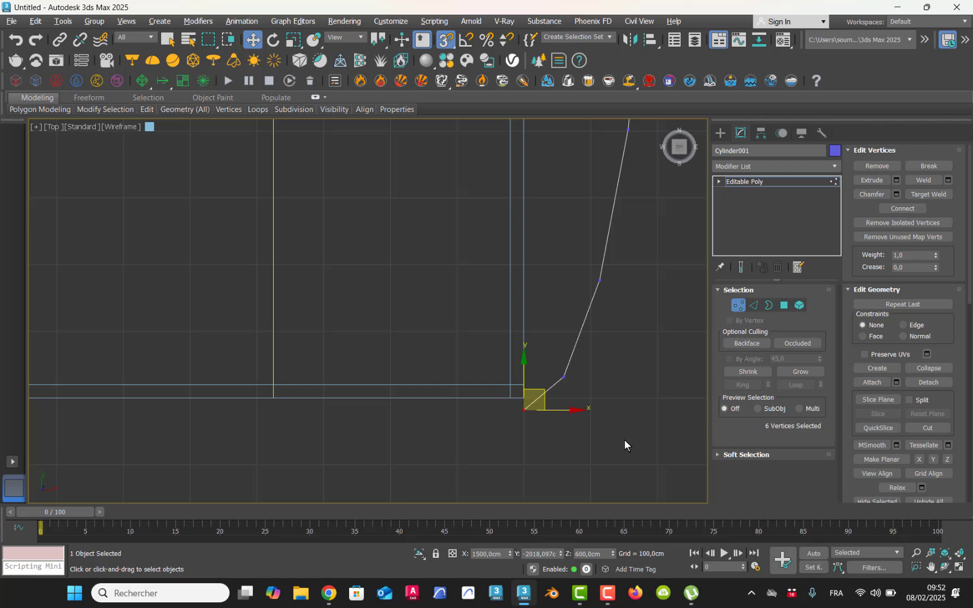
# Find the Windows magnifier (Loupe) by searching for "lou" and start it
pyautogui.click(74, 594)
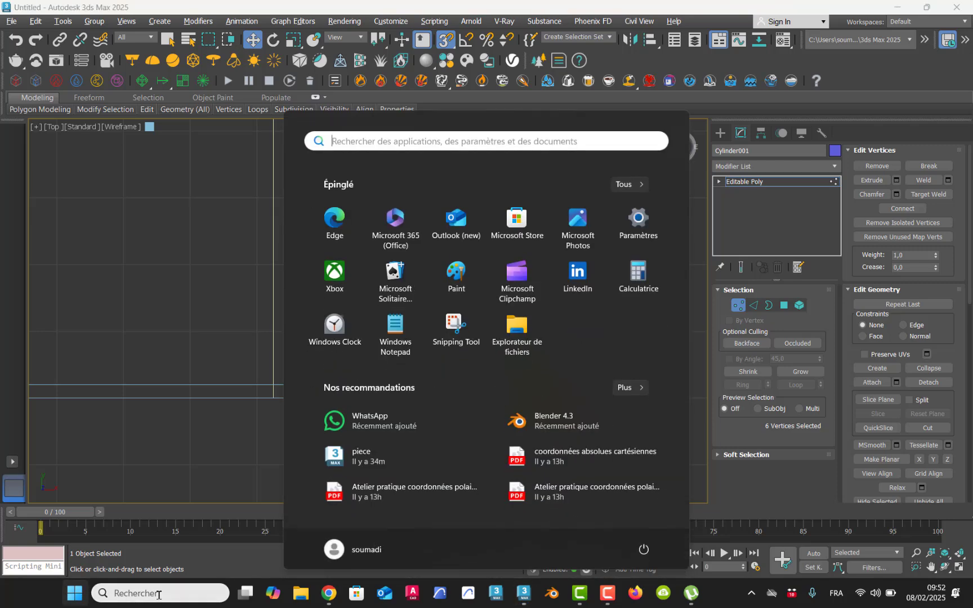
pyautogui.click(159, 595)
pyautogui.write('lou')
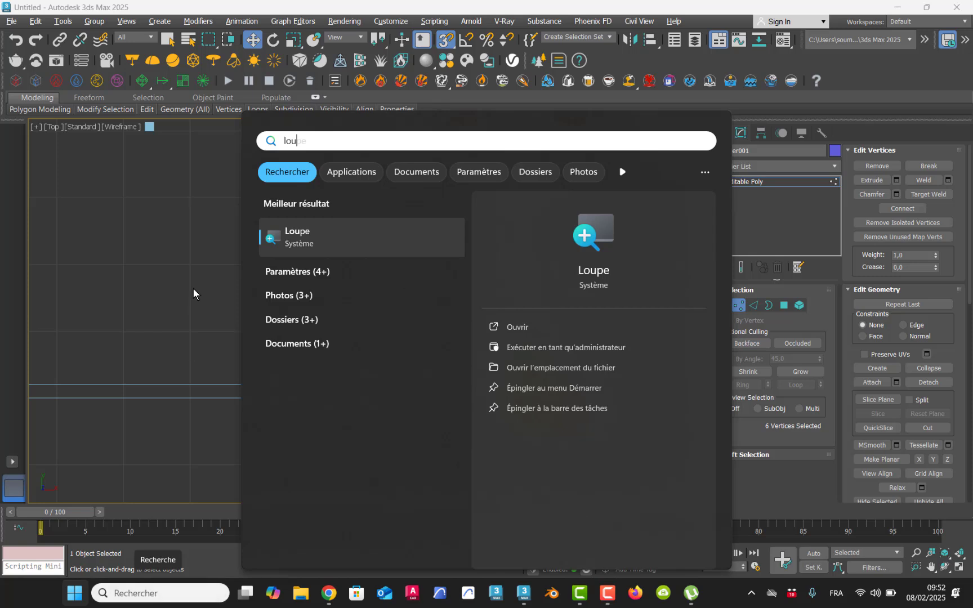
pyautogui.click(315, 248)
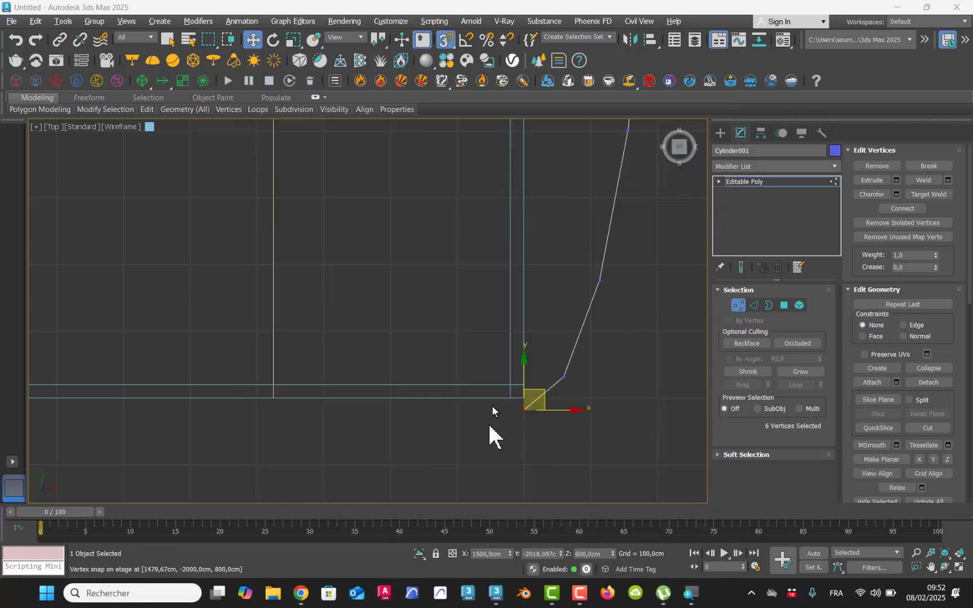
# Reselect the facade's end vertex column and check it against the wall corner in the Perspective view
pyautogui.click(539, 433)
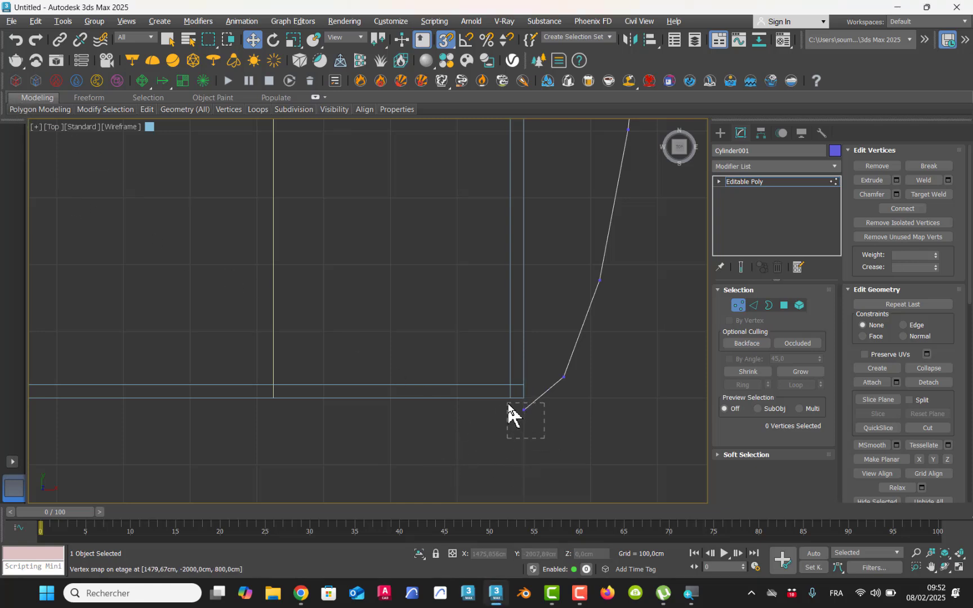
pyautogui.moveTo(508, 404); pyautogui.dragTo(506, 411)
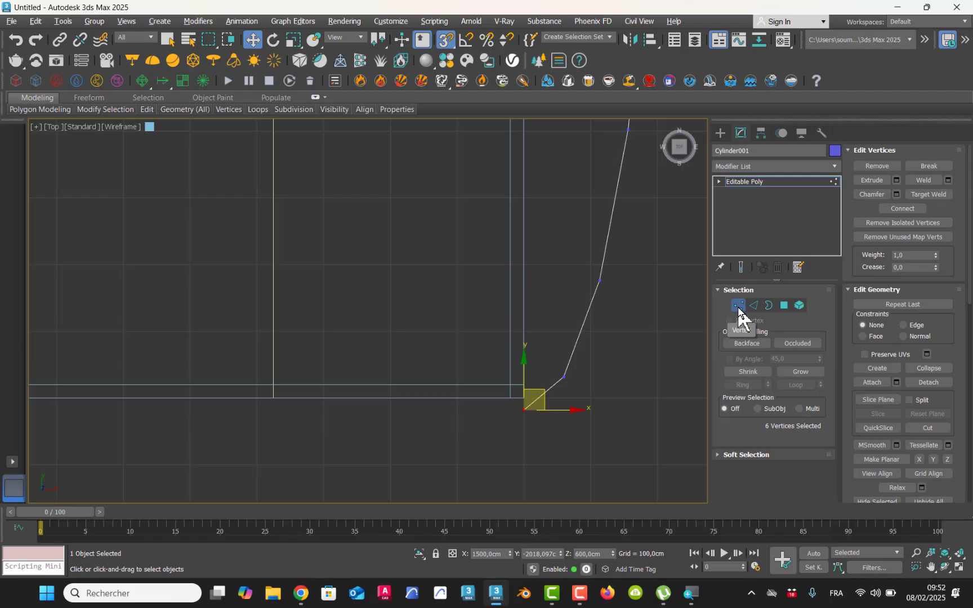
pyautogui.hotkey('alt', 'w')
pyautogui.moveTo(549, 382); pyautogui.dragTo(526, 375, button='middle')
pyautogui.hotkey('alt', 'w')
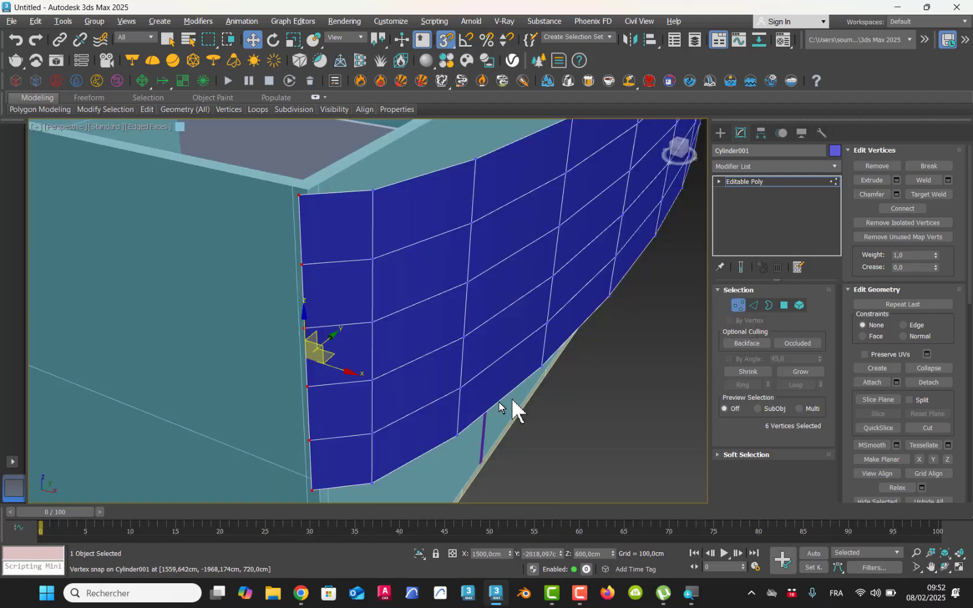
pyautogui.moveTo(409, 398); pyautogui.dragTo(436, 358, button='middle')
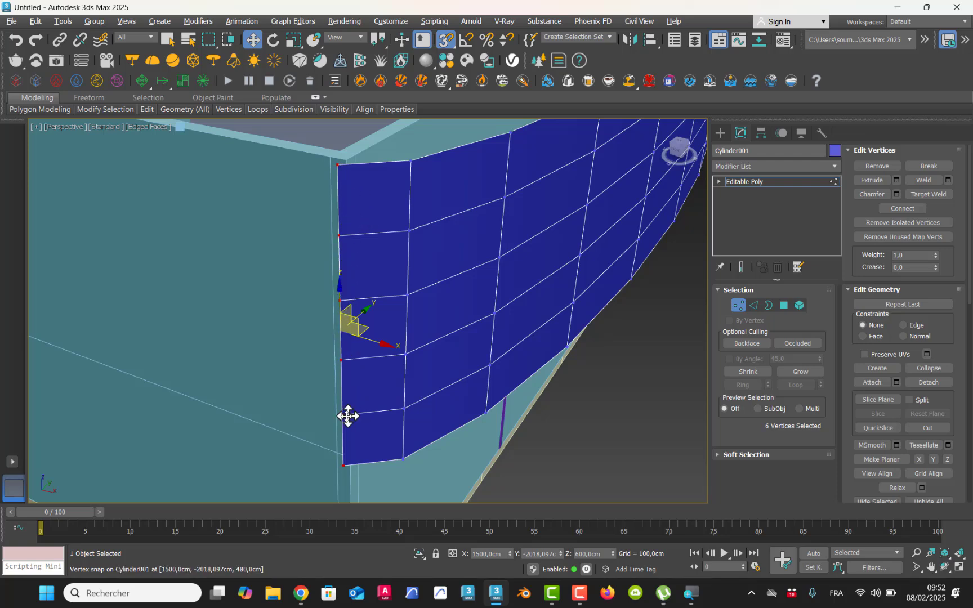
# Move the selected end vertices along Y in the Top view so they snap onto the wall's outer corner
pyautogui.hotkey('alt', 'w')
pyautogui.moveTo(300, 279); pyautogui.dragTo(278, 270, button='middle')
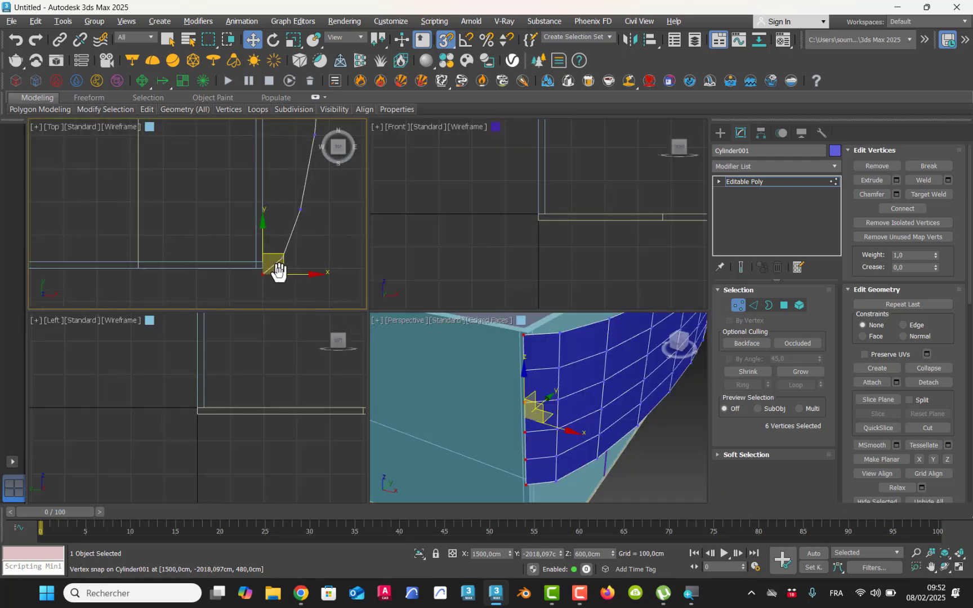
pyautogui.hotkey('alt', 'w')
pyautogui.scroll(5, 491, 417)
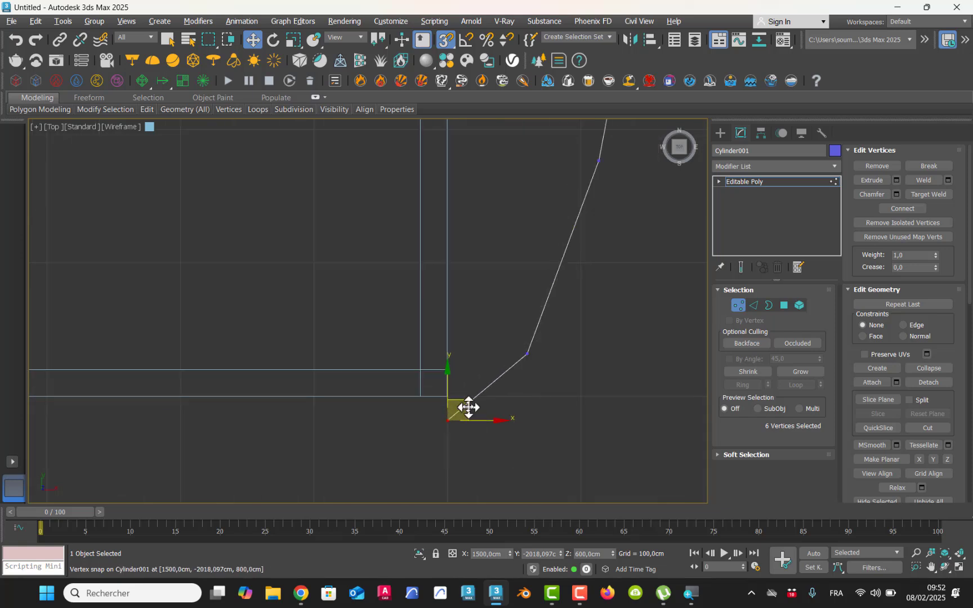
pyautogui.scroll(3, 468, 406)
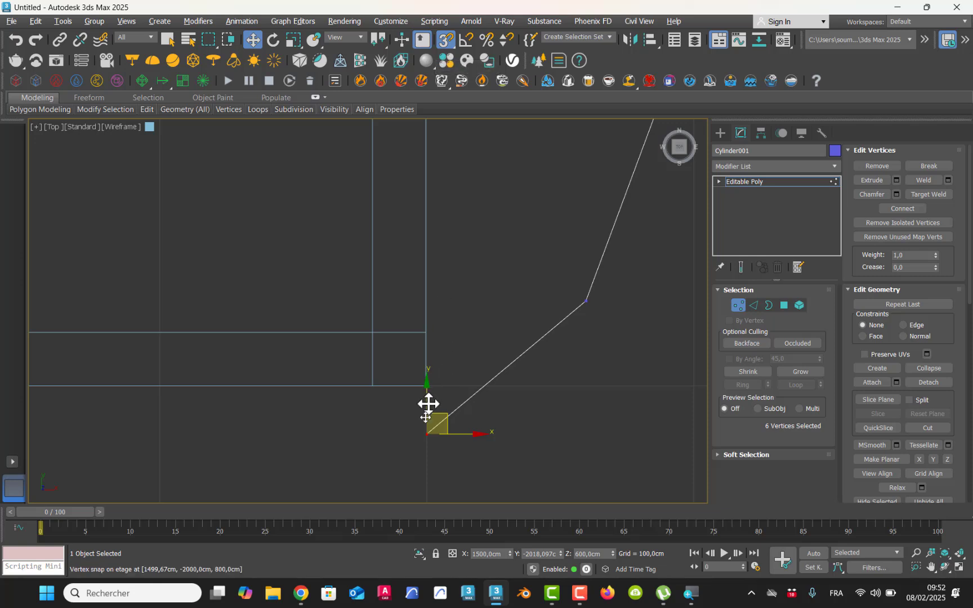
pyautogui.moveTo(428, 427); pyautogui.dragTo(432, 391)
# Turn off snapping and shift the adjacent facade vertex column to about X 1558.6 cm, Y -1960.2 cm
pyautogui.moveTo(574, 329); pyautogui.dragTo(573, 332)
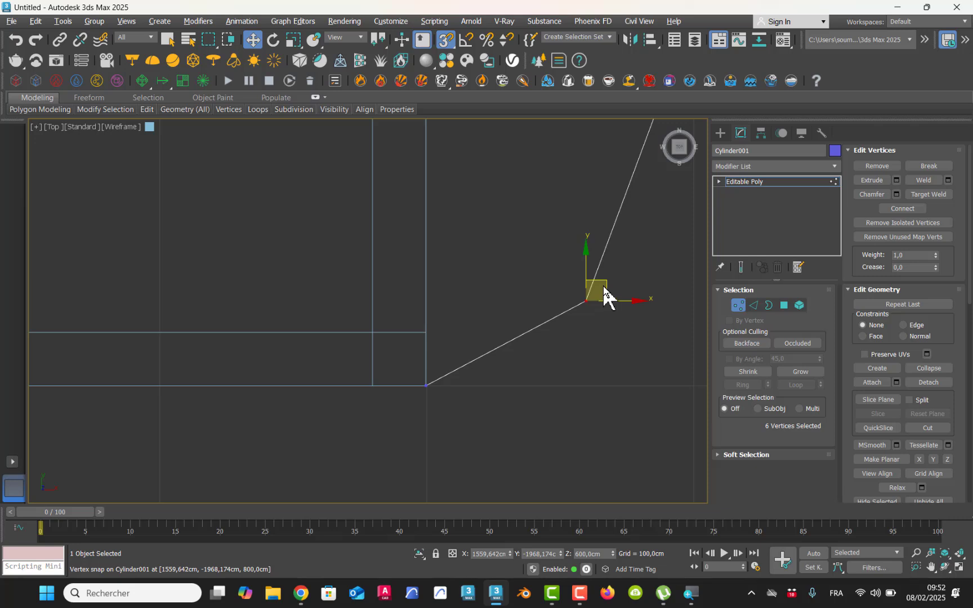
pyautogui.moveTo(602, 286); pyautogui.dragTo(568, 257)
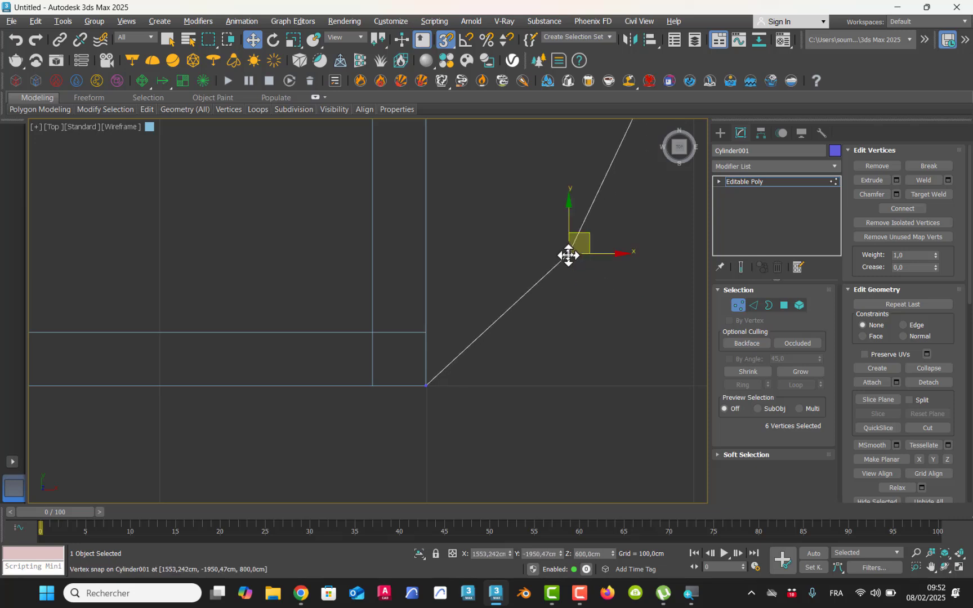
pyautogui.rightClick(568, 261)
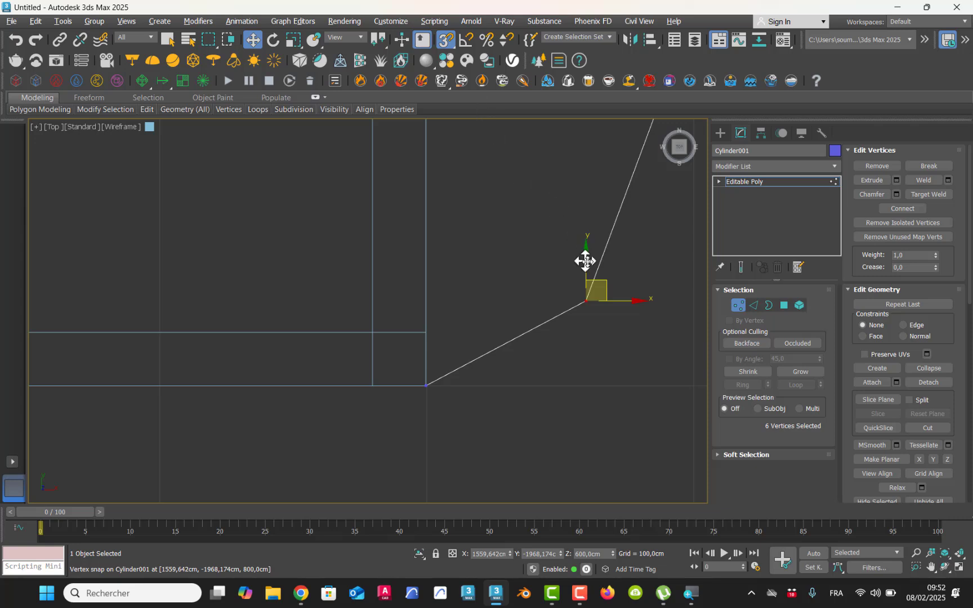
pyautogui.press('s')
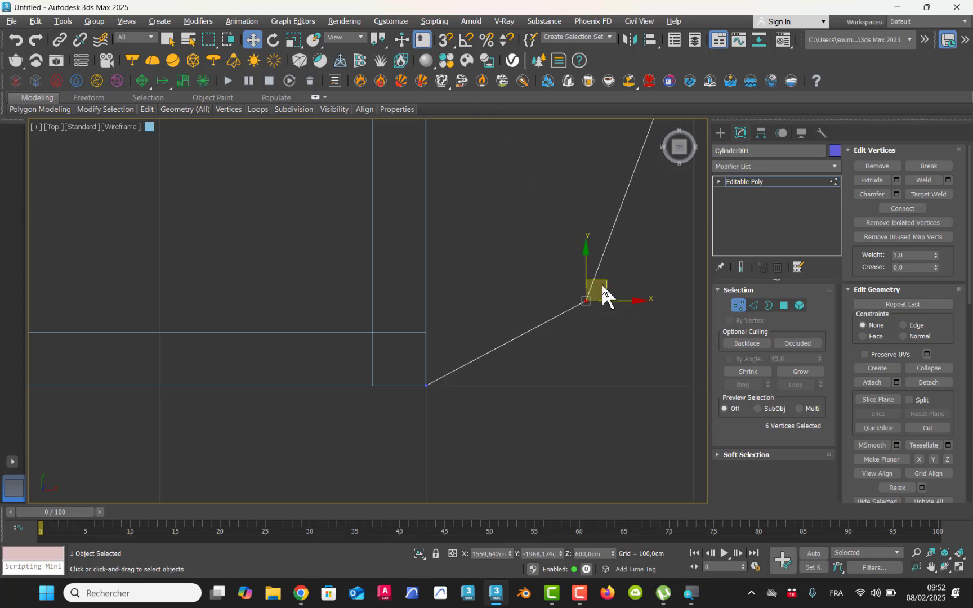
pyautogui.moveTo(606, 280); pyautogui.dragTo(608, 271)
pyautogui.moveTo(604, 259); pyautogui.dragTo(605, 260)
# Select the facade's end vertices at the opposite wall corner, turn snapping back on and move them toward that corner in the Top view
pyautogui.scroll(-3, 604, 259)
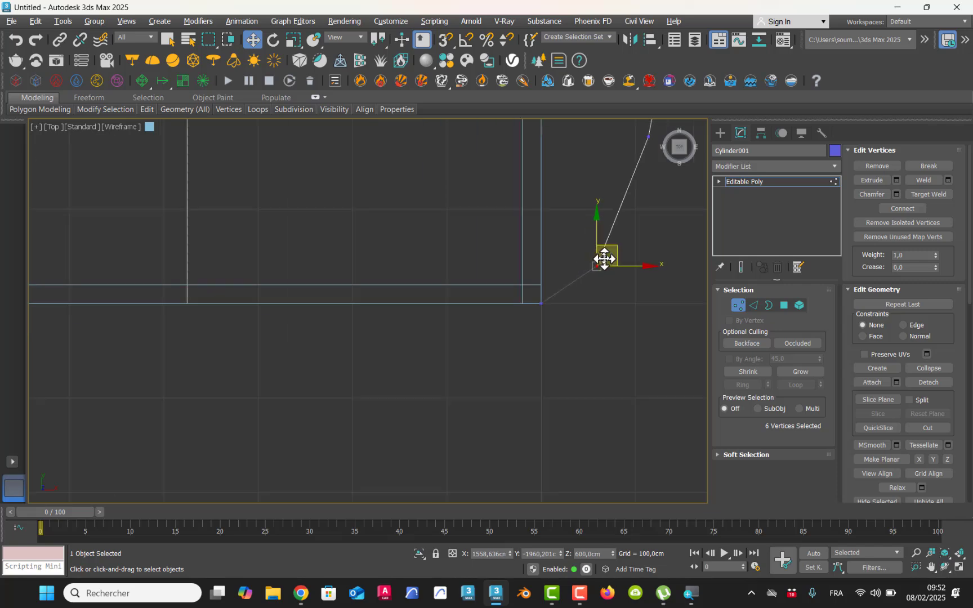
pyautogui.moveTo(604, 259); pyautogui.dragTo(423, 383, button='middle')
pyautogui.scroll(-3, 424, 383)
pyautogui.scroll(-4, 429, 375)
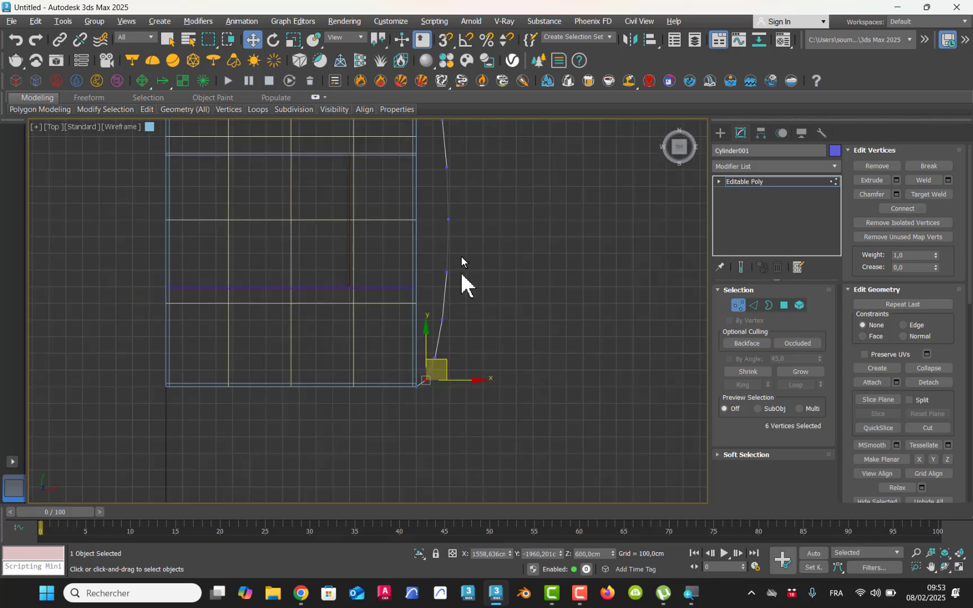
pyautogui.moveTo(454, 189); pyautogui.dragTo(469, 368, button='middle')
pyautogui.scroll(8, 442, 240)
pyautogui.scroll(6, 442, 241)
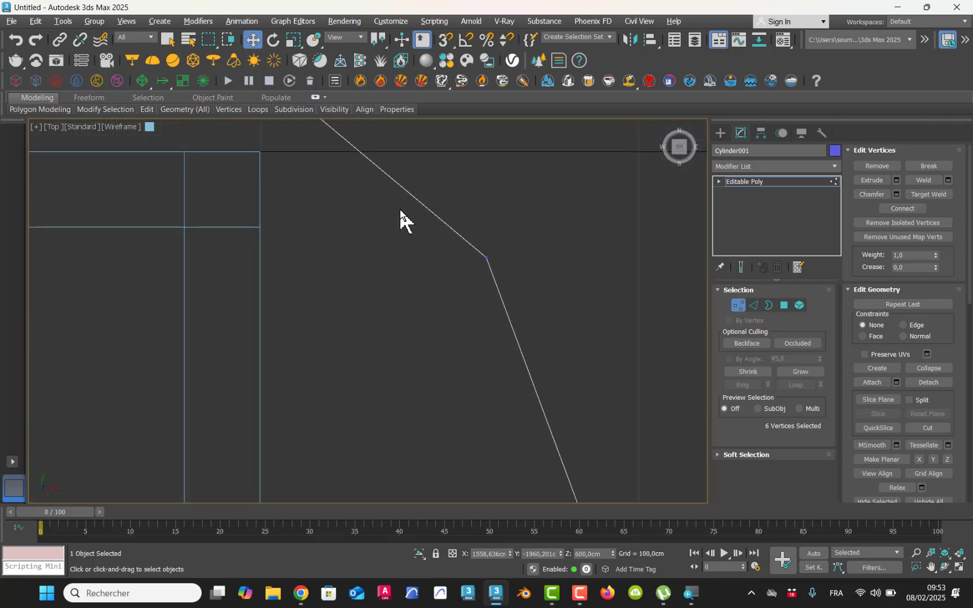
pyautogui.moveTo(362, 185); pyautogui.dragTo(456, 370, button='middle')
pyautogui.moveTo(360, 253); pyautogui.dragTo(355, 335)
pyautogui.press('s')
# Snap the selected end vertices onto the wall's upper outer corner at X 1499.67 cm, Y 0 cm in the Perspective view
pyautogui.hotkey('alt', 'w')
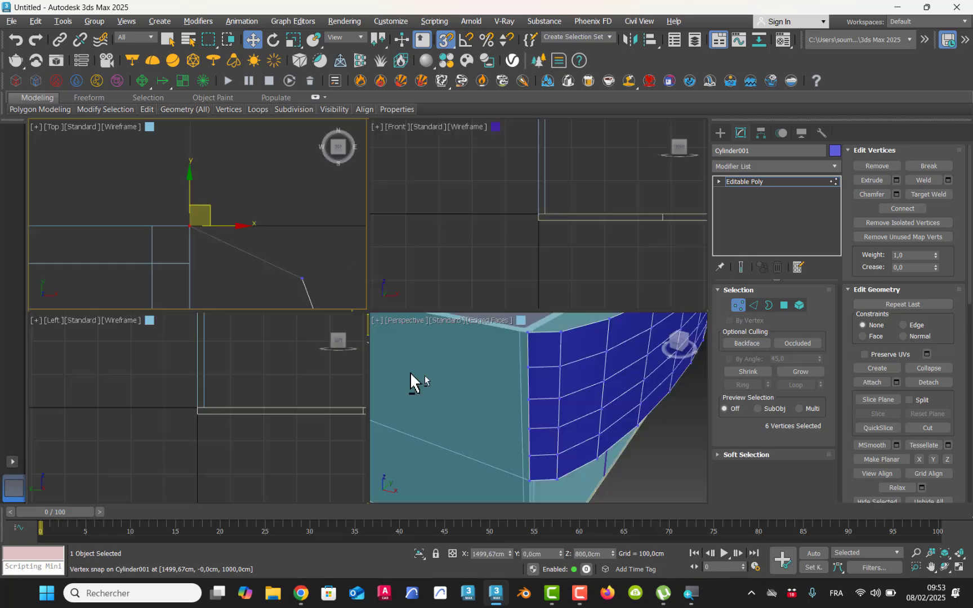
pyautogui.moveTo(542, 414); pyautogui.dragTo(431, 213, button='middle')
pyautogui.hotkey('alt', 'w')
pyautogui.scroll(-5, 467, 376)
pyautogui.scroll(5, 441, 270)
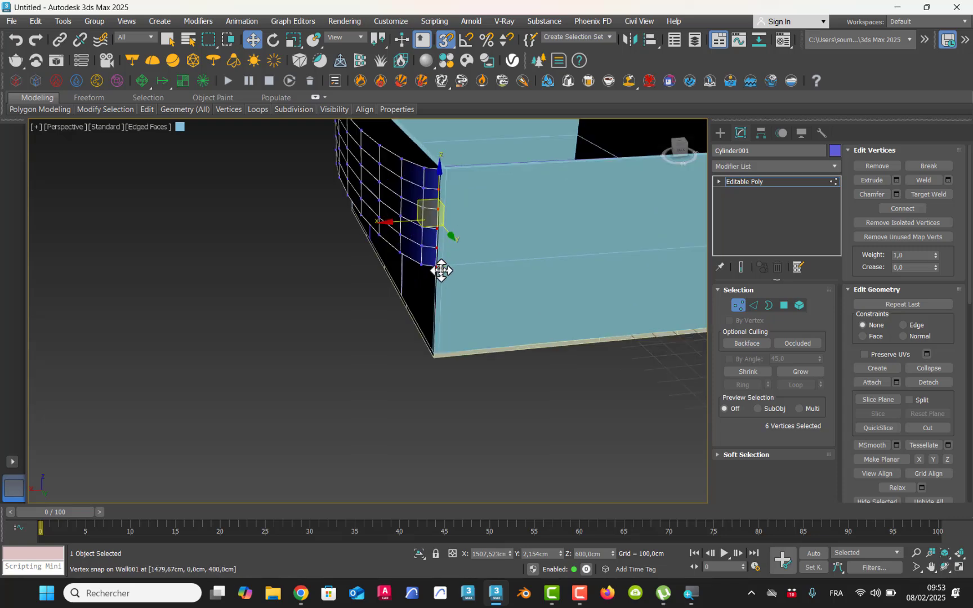
pyautogui.moveTo(426, 228); pyautogui.dragTo(433, 381, button='middle')
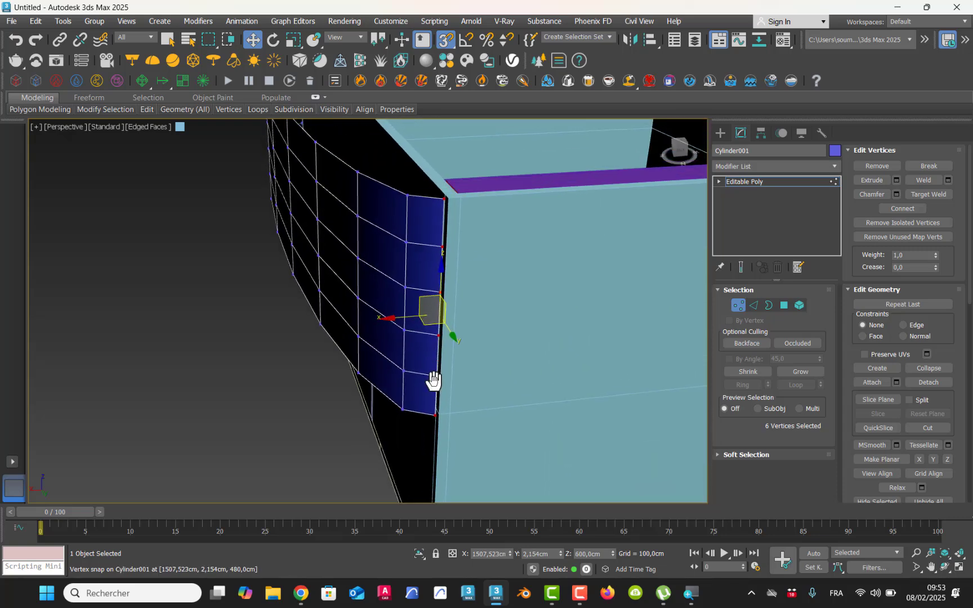
pyautogui.moveTo(439, 257); pyautogui.dragTo(433, 312, button='middle')
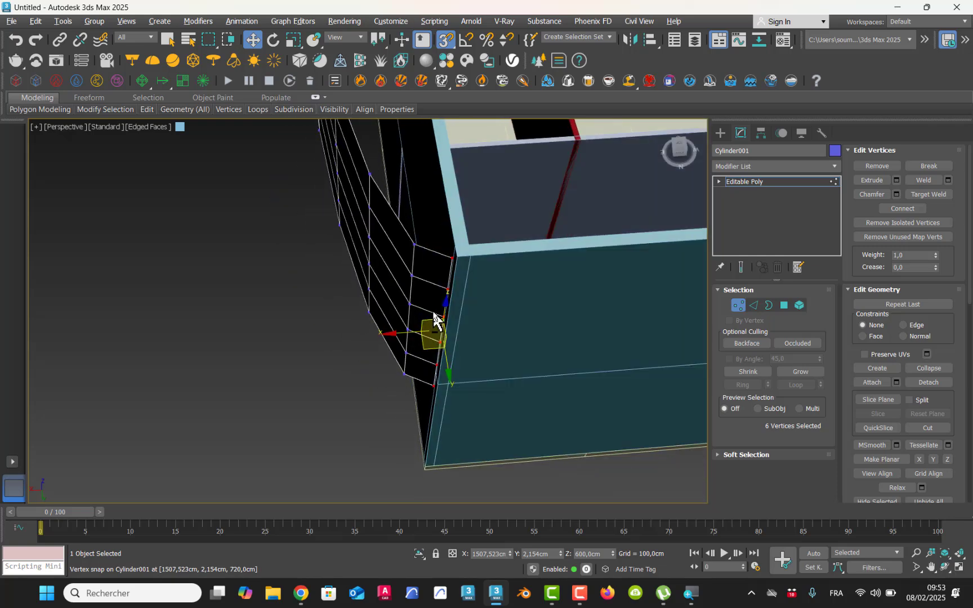
pyautogui.scroll(5, 442, 266)
pyautogui.keyDown('alt'); pyautogui.moveTo(475, 259); pyautogui.dragTo(451, 257, button='middle'); pyautogui.keyUp('alt')
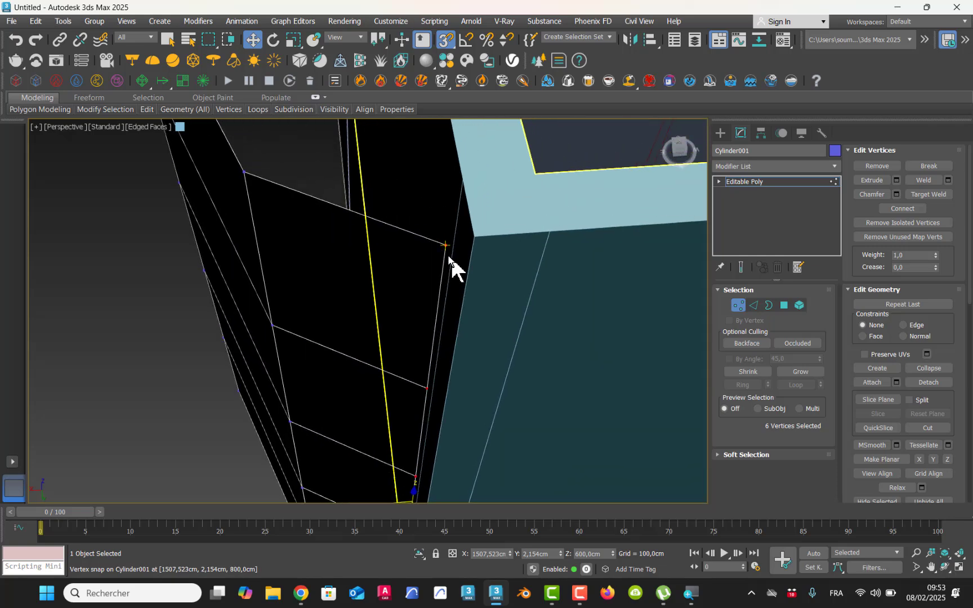
pyautogui.moveTo(442, 249); pyautogui.dragTo(475, 242)
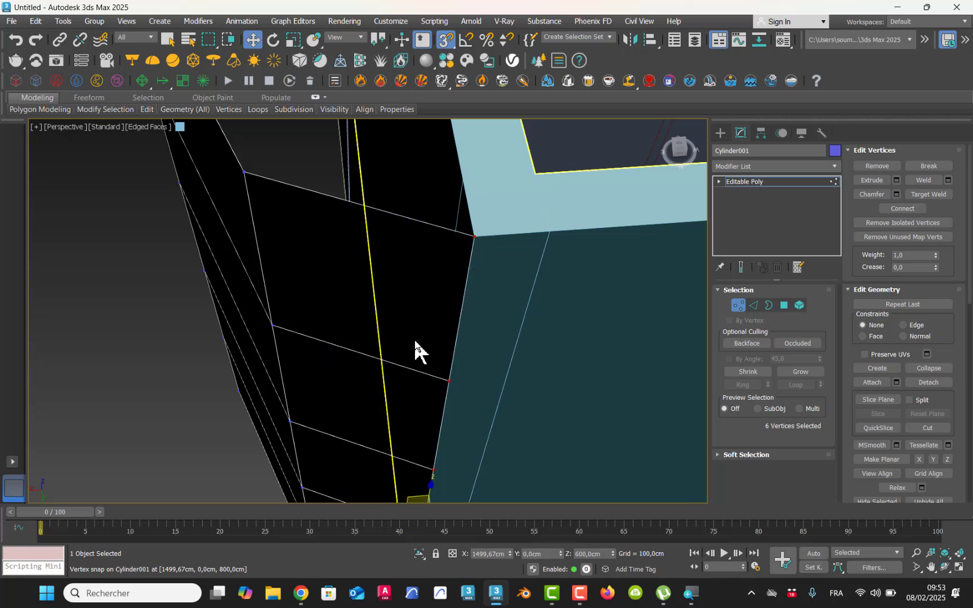
pyautogui.scroll(-6, 416, 352)
pyautogui.keyDown('alt'); pyautogui.moveTo(386, 380); pyautogui.dragTo(144, 441, button='middle'); pyautogui.keyUp('alt')
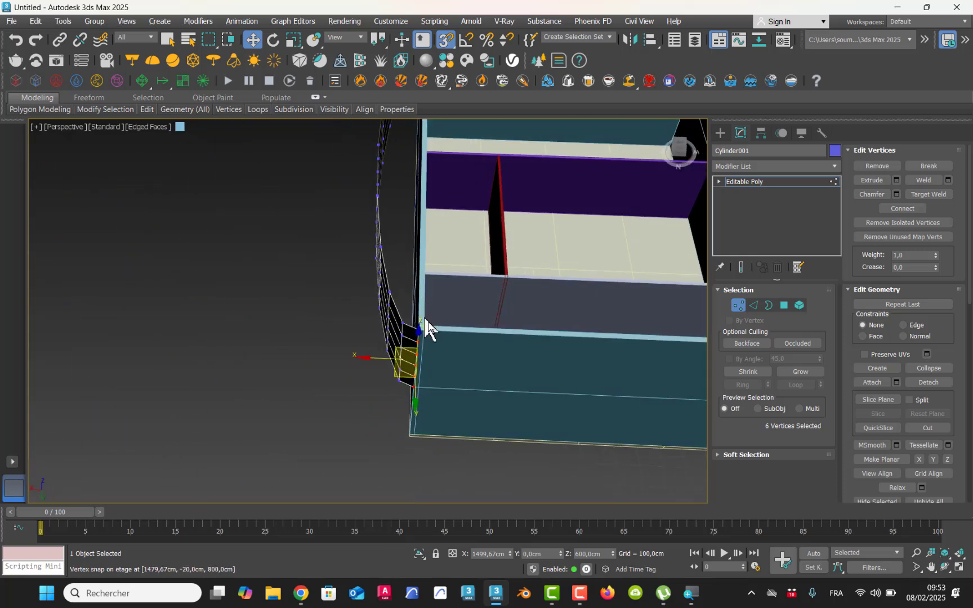
# Leave vertex editing on the curved facade and examine how it fits along the wall and its corners
pyautogui.keyDown('alt'); pyautogui.moveTo(424, 224); pyautogui.dragTo(404, 336, button='middle'); pyautogui.keyUp('alt')
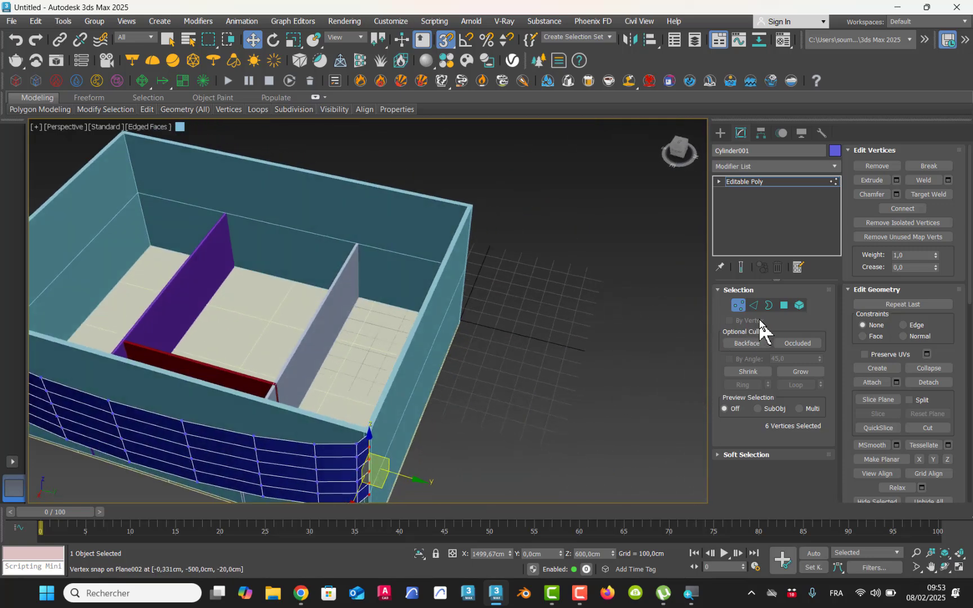
pyautogui.click(738, 307)
pyautogui.keyDown('alt'); pyautogui.moveTo(298, 426); pyautogui.dragTo(424, 294, button='middle'); pyautogui.keyUp('alt')
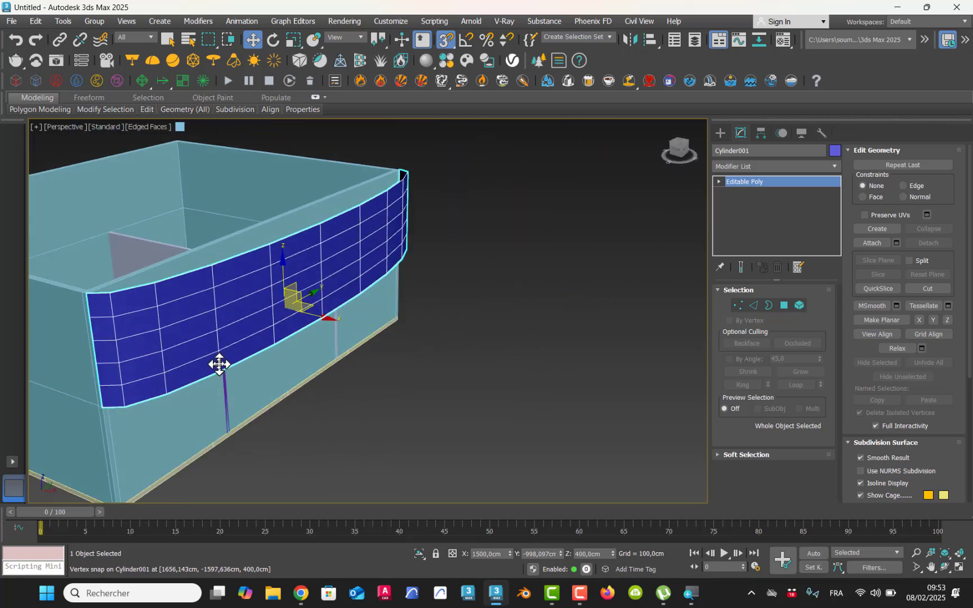
pyautogui.moveTo(266, 341); pyautogui.dragTo(349, 336, button='middle')
pyautogui.scroll(3, 248, 340)
pyautogui.scroll(-4, 335, 336)
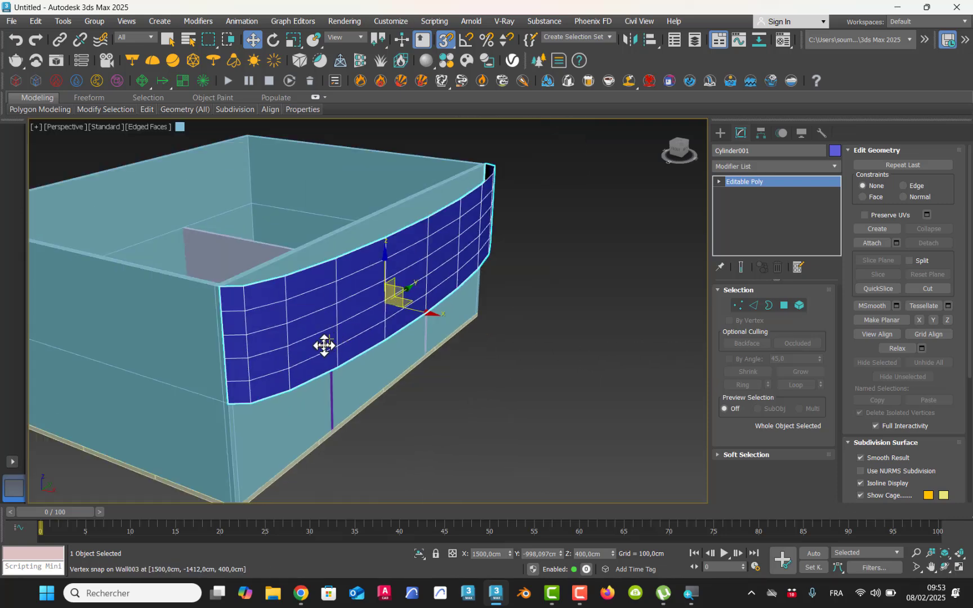
pyautogui.scroll(2, 321, 343)
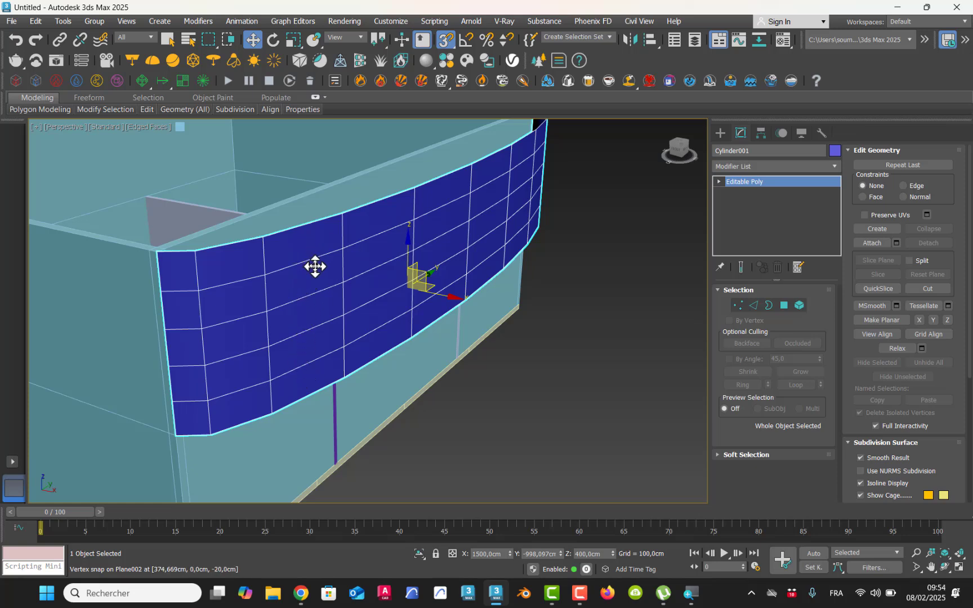
# Remove the lowest interior horizontal edge loop from the curved facade in edge editing mode
pyautogui.click(754, 306)
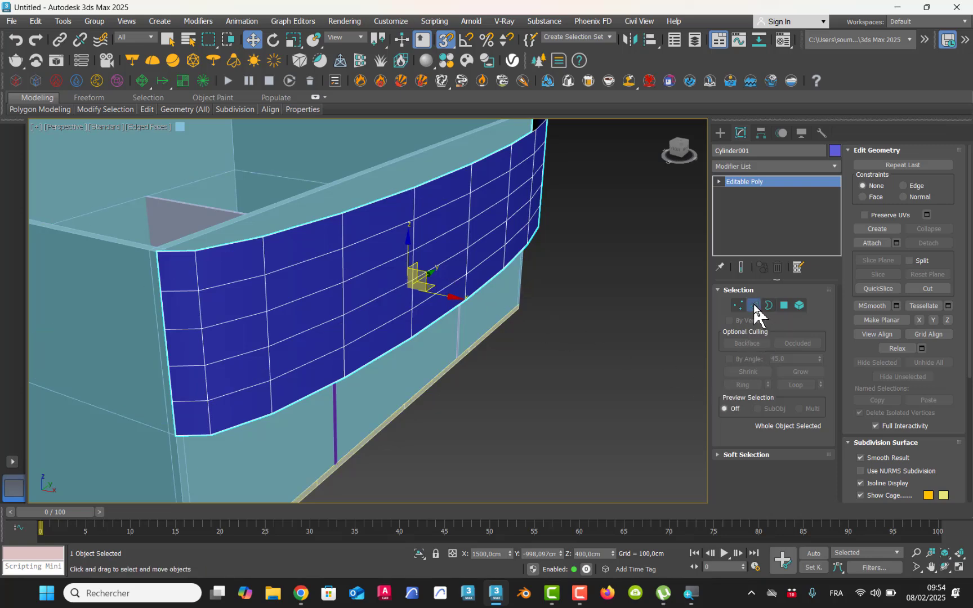
pyautogui.click(195, 400)
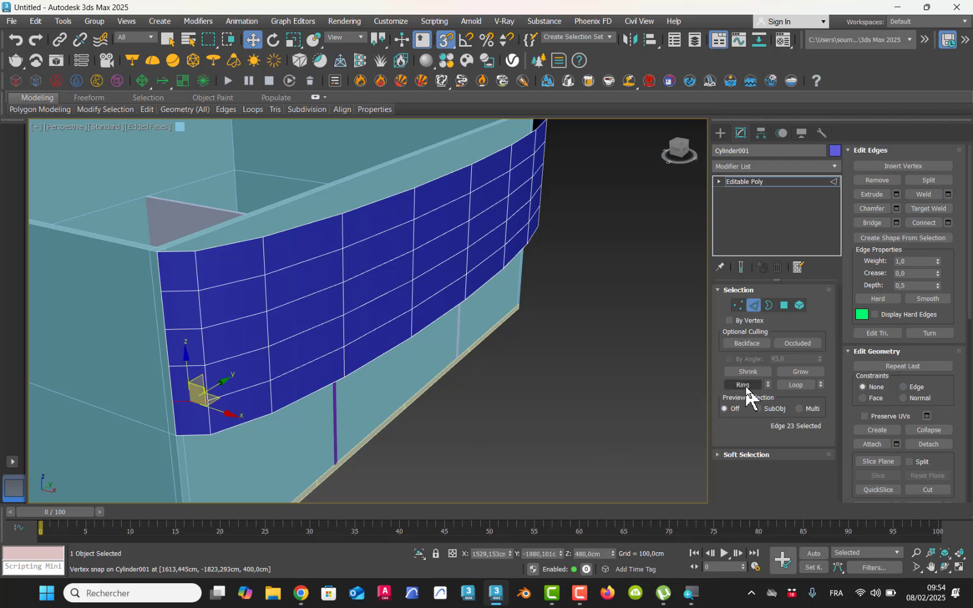
pyautogui.click(746, 386)
pyautogui.click(193, 401)
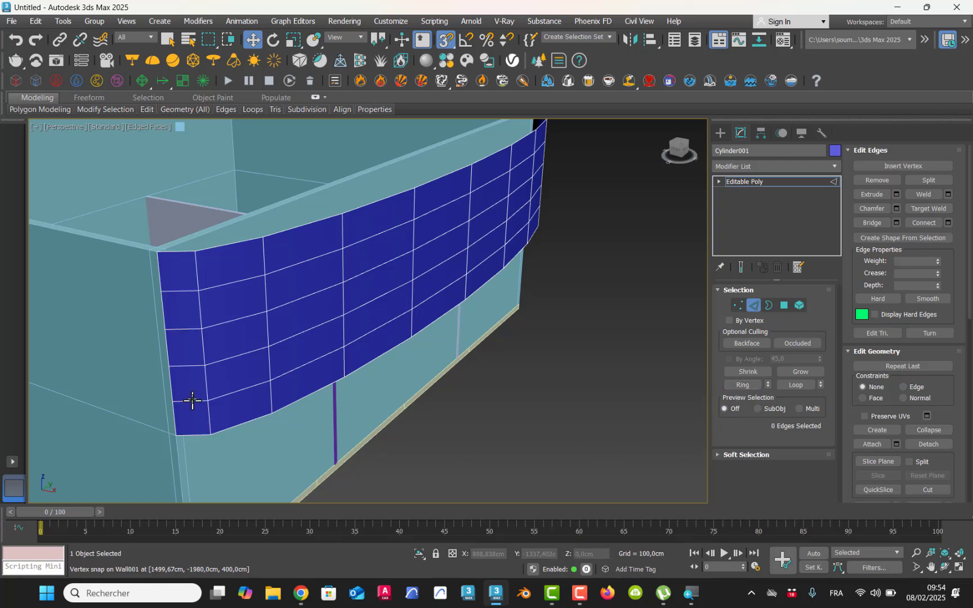
pyautogui.click(797, 386)
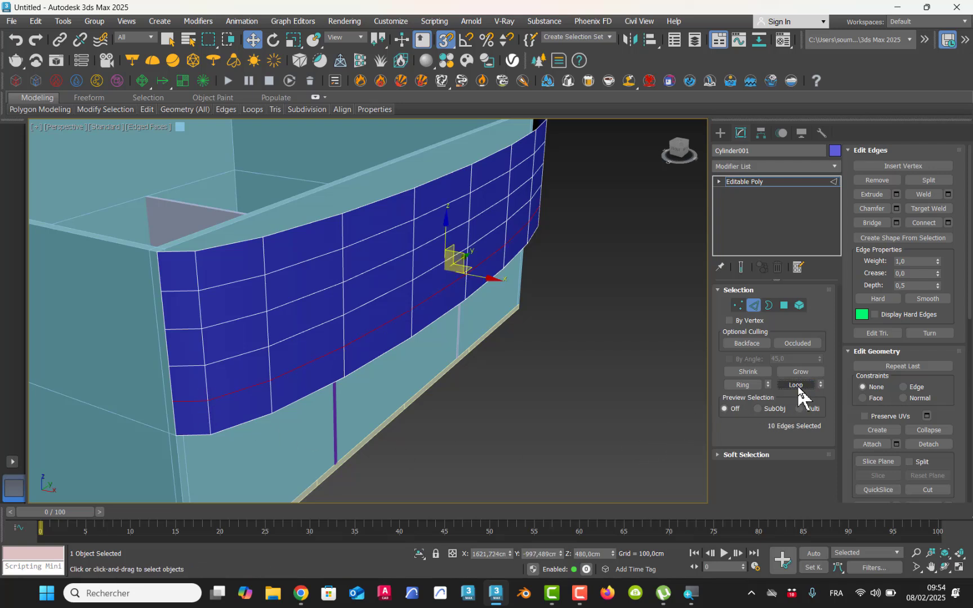
pyautogui.click(884, 180)
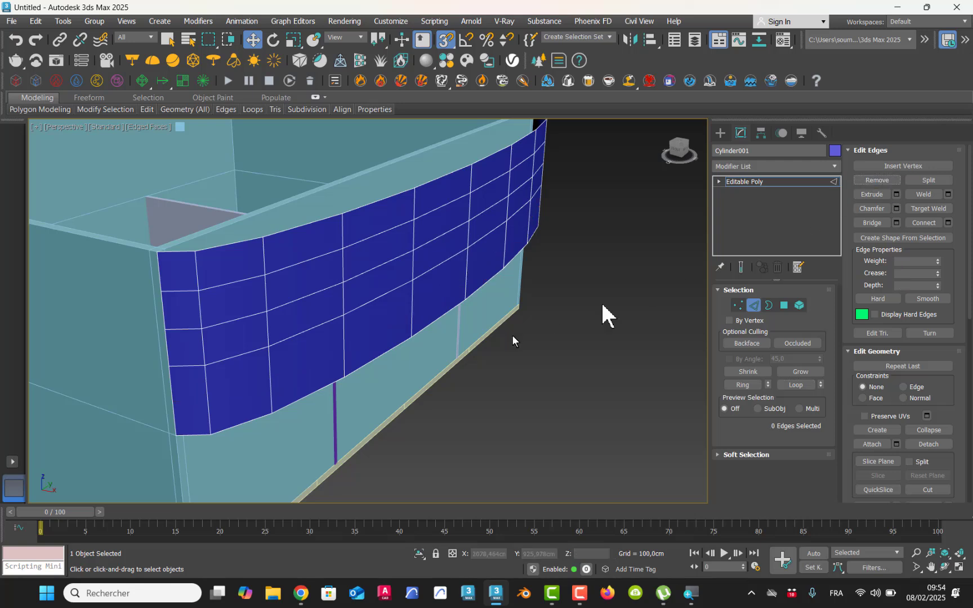
# Remove the middle one of the facade's three remaining interior horizontal edge loops
pyautogui.click(170, 330)
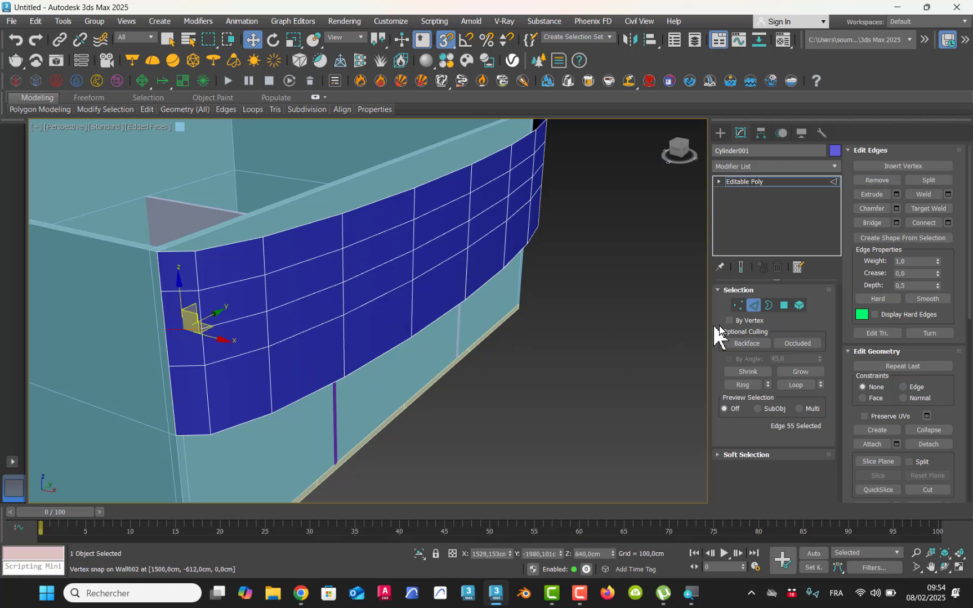
pyautogui.click(795, 385)
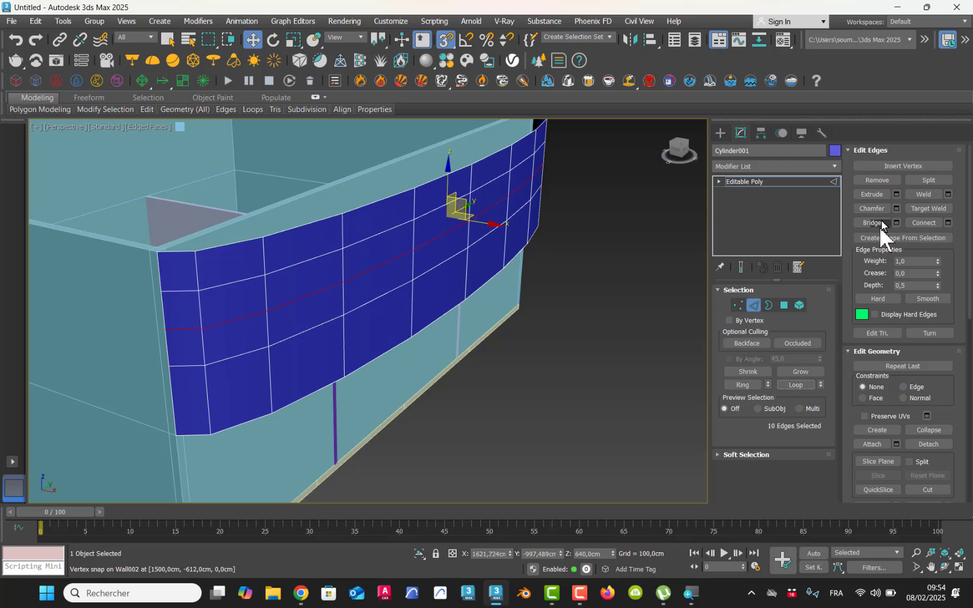
pyautogui.click(880, 180)
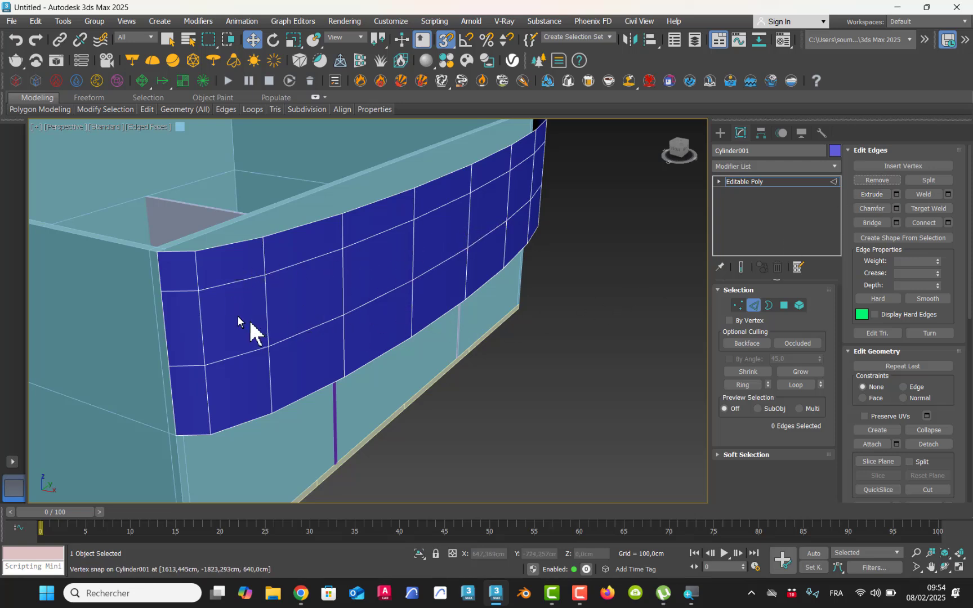
# Select the facade's upper interior edge loop, turn off snapping and lower the loop to about Z 685.9 cm
pyautogui.click(182, 292)
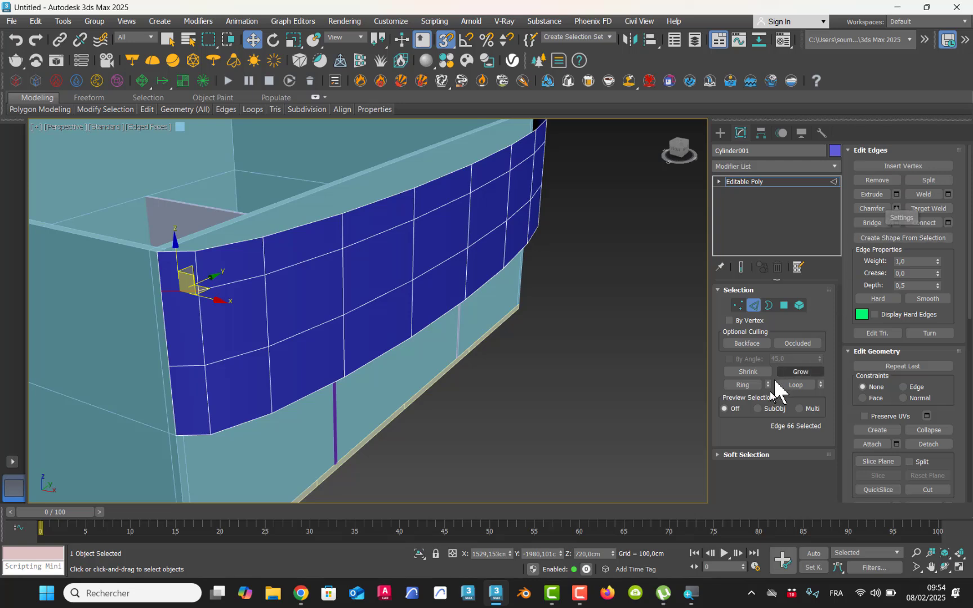
pyautogui.click(793, 385)
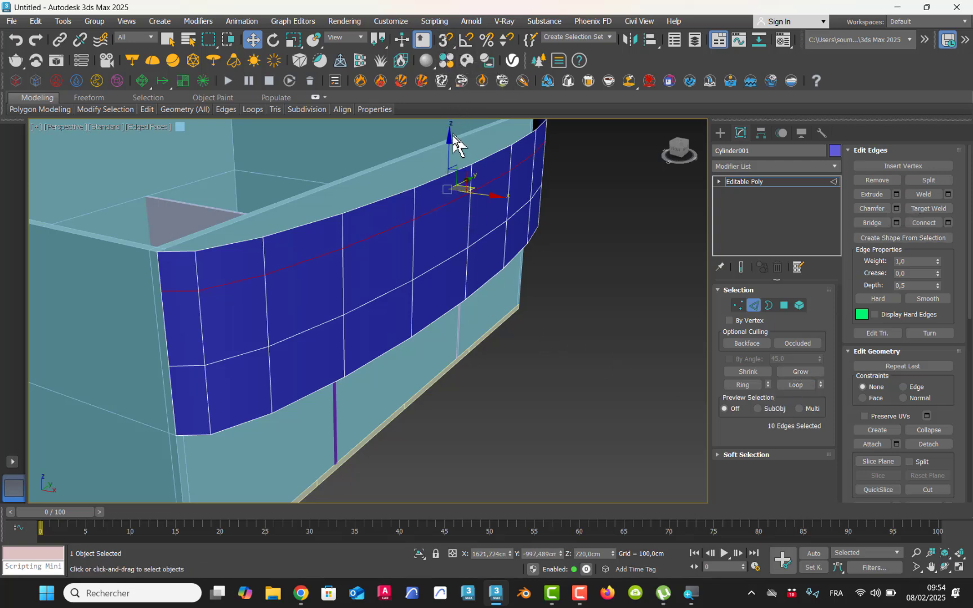
pyautogui.moveTo(454, 145); pyautogui.dragTo(449, 164)
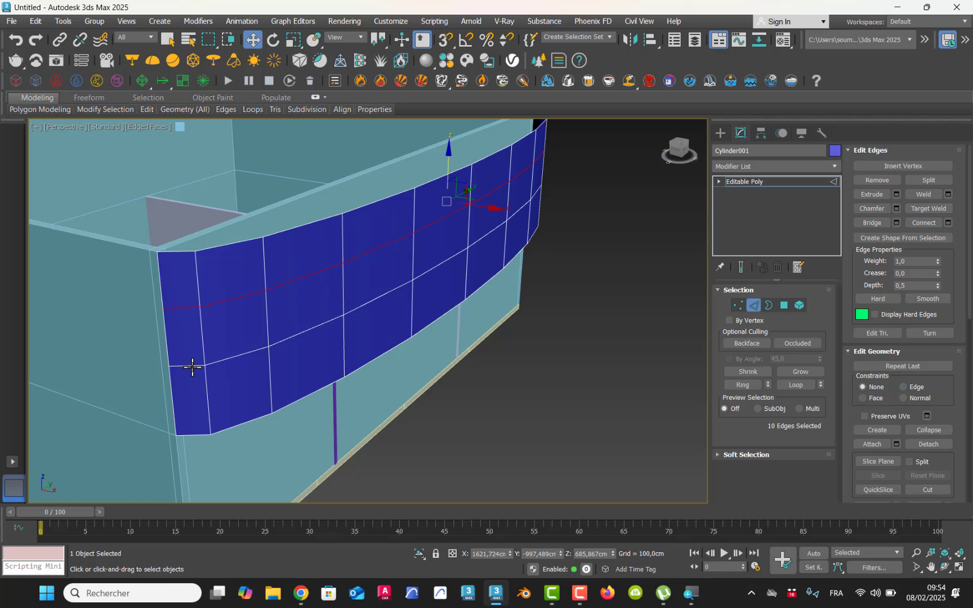
# Remove both remaining interior horizontal edge loops from the curved facade
pyautogui.click(886, 179)
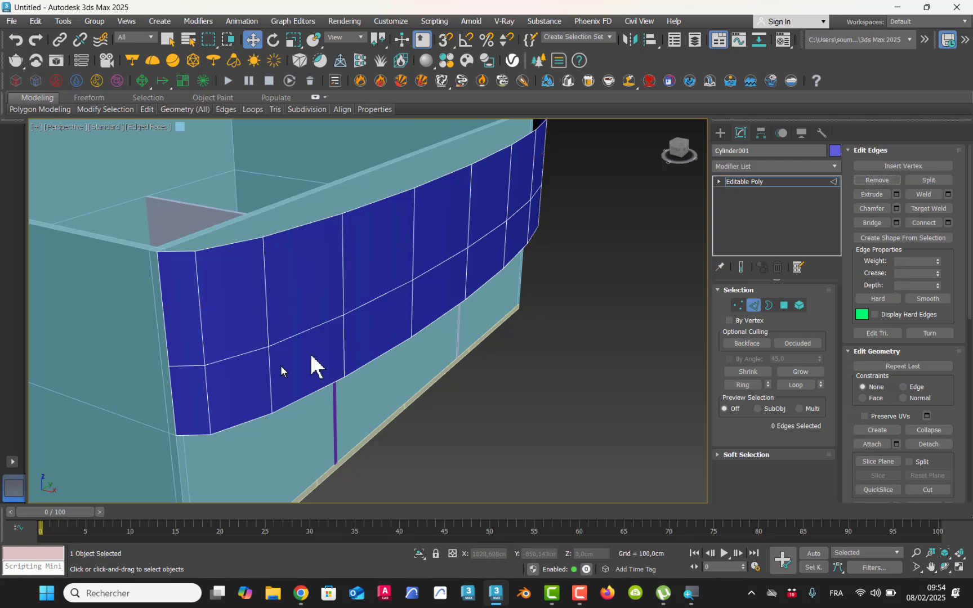
pyautogui.click(193, 370)
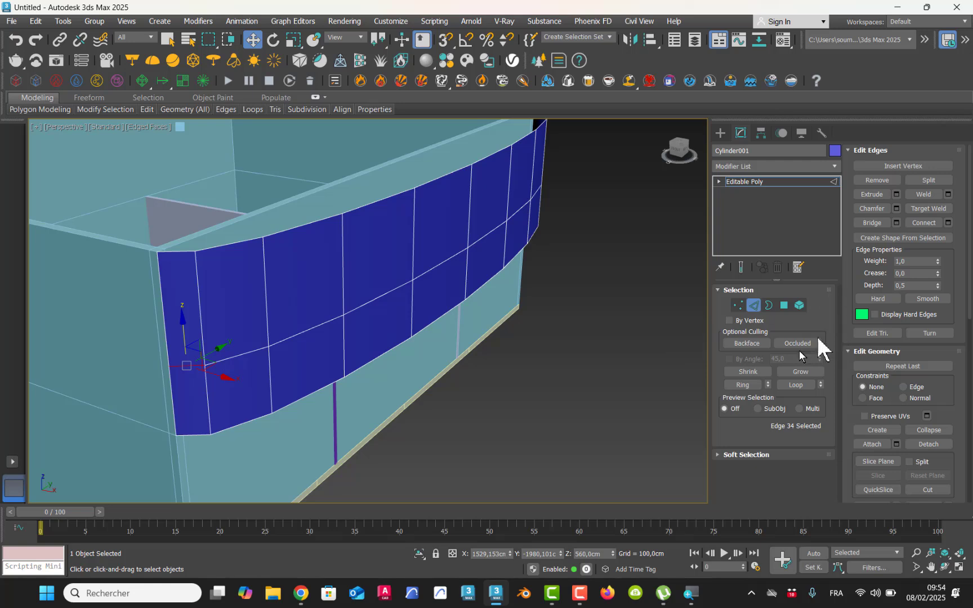
pyautogui.click(795, 384)
pyautogui.click(877, 181)
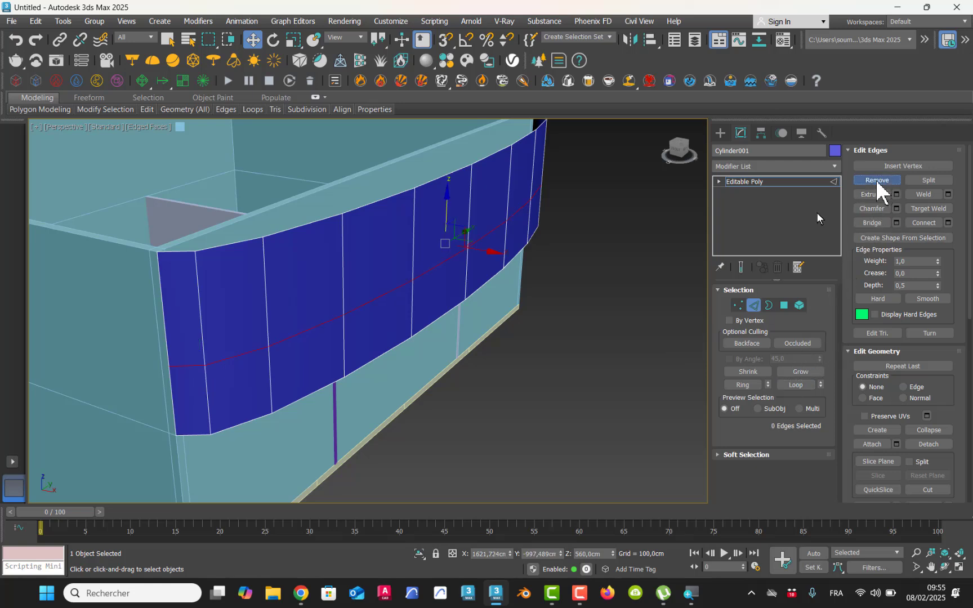
# Select the facade's bottom edge loop plus a top edge, clear that selection and pick individual vertical edge segments near the corner
pyautogui.click(199, 438)
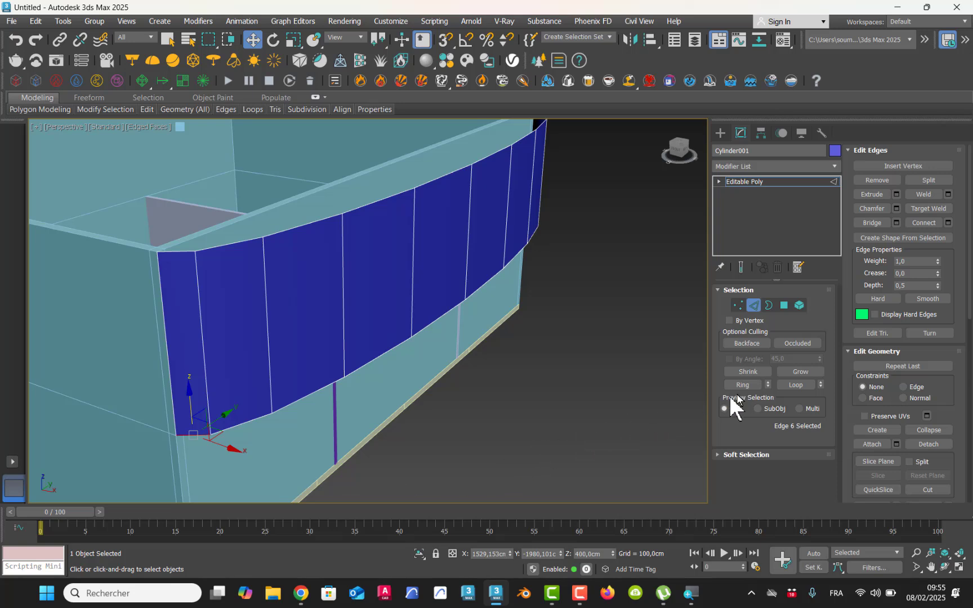
pyautogui.click(792, 384)
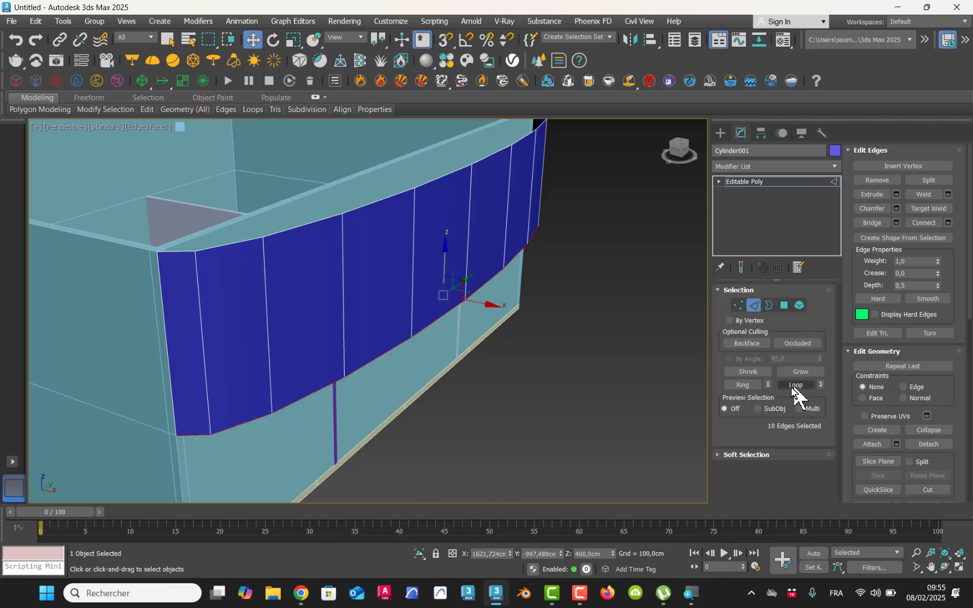
pyautogui.keyDown('ctrl'); pyautogui.click(182, 252); pyautogui.keyUp('ctrl')
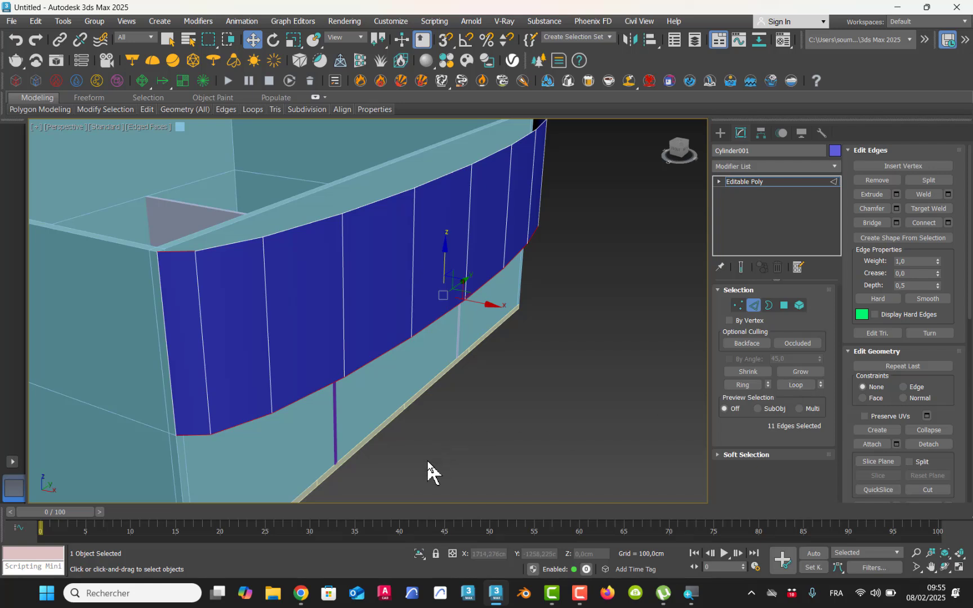
pyautogui.click(341, 465)
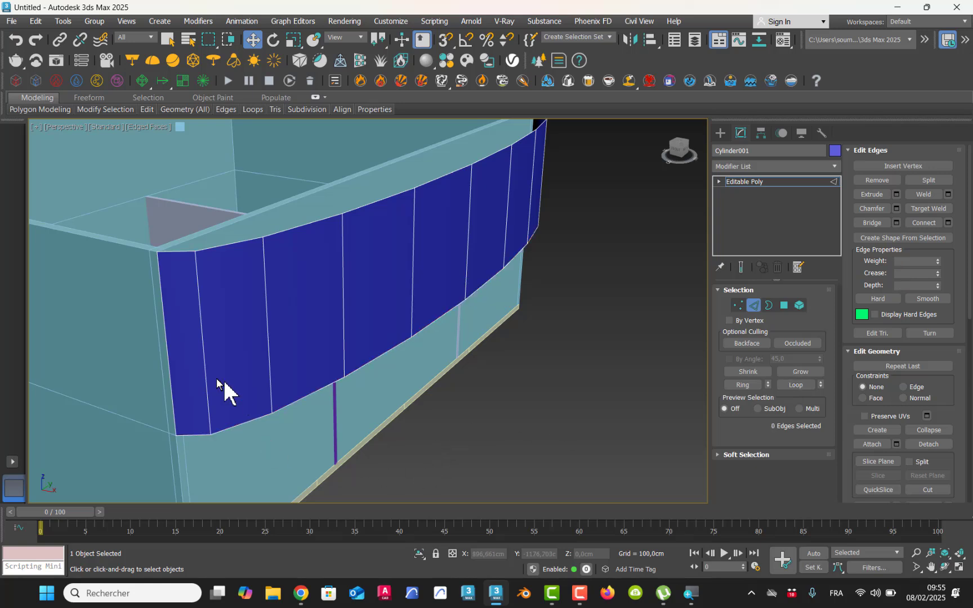
pyautogui.click(169, 380)
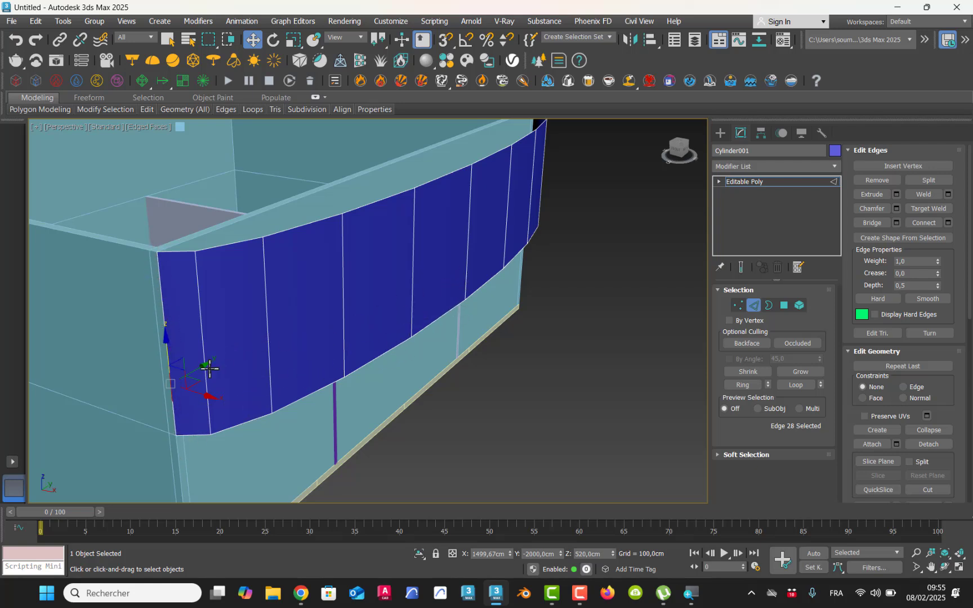
pyautogui.click(199, 322)
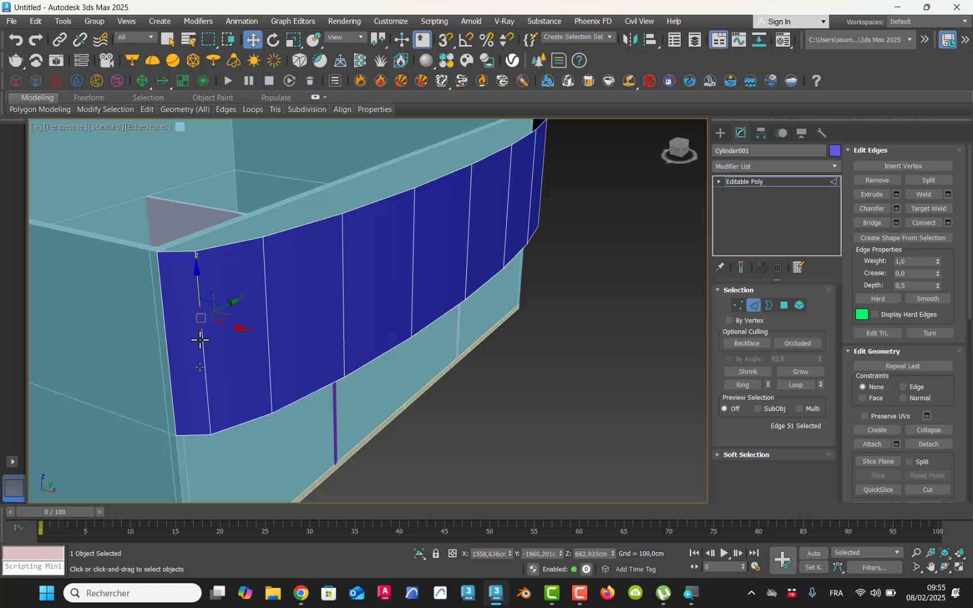
pyautogui.click(164, 312)
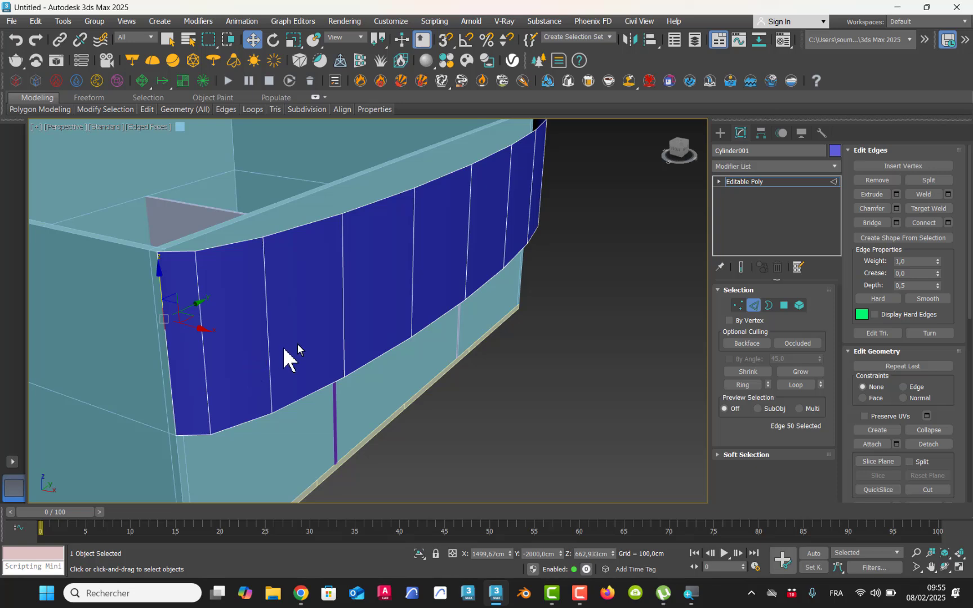
# Undo the recent edge selections and the removal of the facade's two interior horizontal edge loops
pyautogui.hotkey('ctrl', 'z')
pyautogui.hotkey('ctrl', 'z')
pyautogui.hotkey('ctrl', 'z')
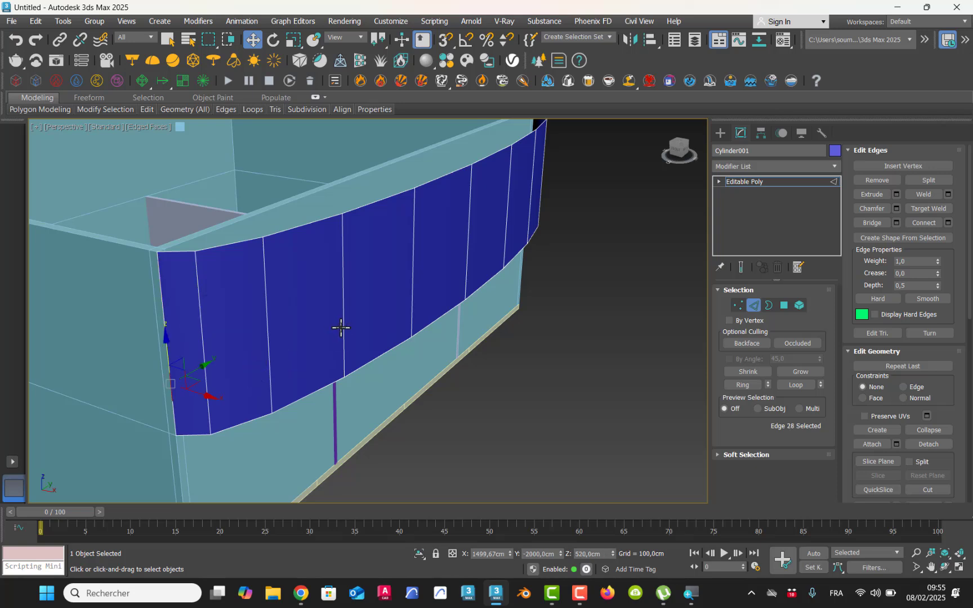
pyautogui.hotkey('ctrl', 'z')
pyautogui.hotkey('ctrl', 'z')
pyautogui.hotkey('ctrl', 'z')
pyautogui.hotkey('ctrl', 'z')
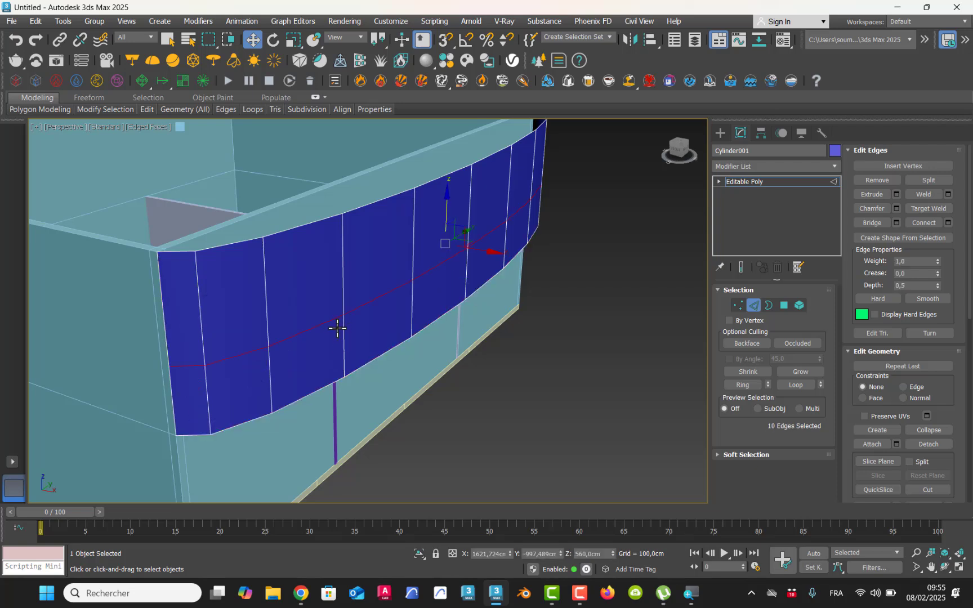
pyautogui.hotkey('ctrl', 'z')
pyautogui.hotkey('ctrl', 'z')
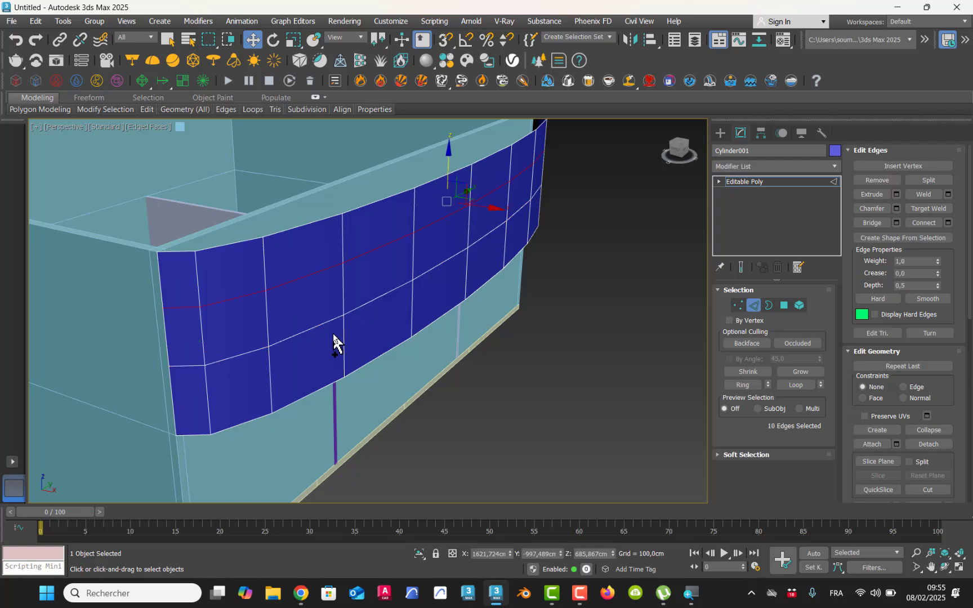
# Select the facade's lower interior edge loop, lower it to about Z 514.7 cm and leave edge editing
pyautogui.click(192, 366)
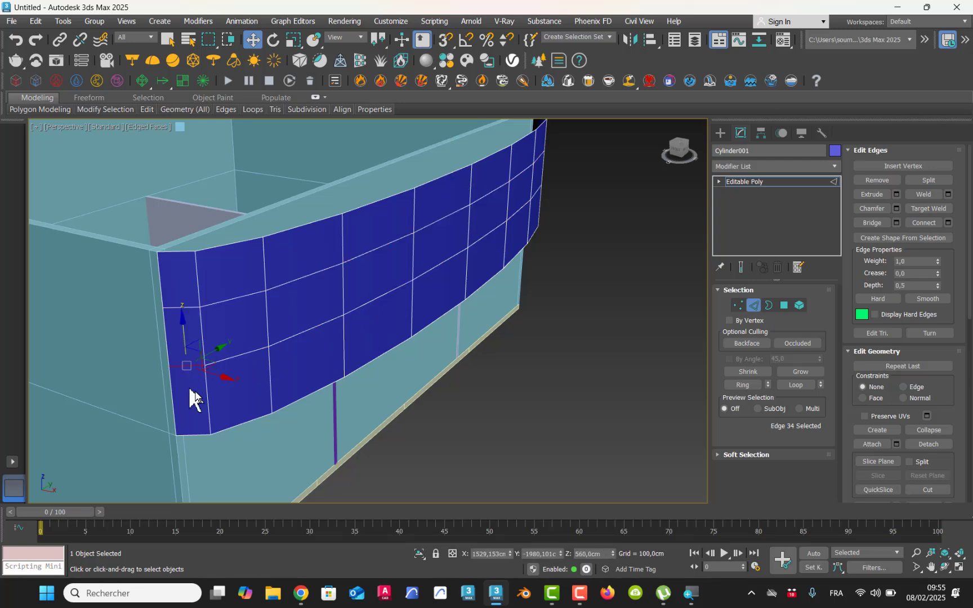
pyautogui.click(794, 385)
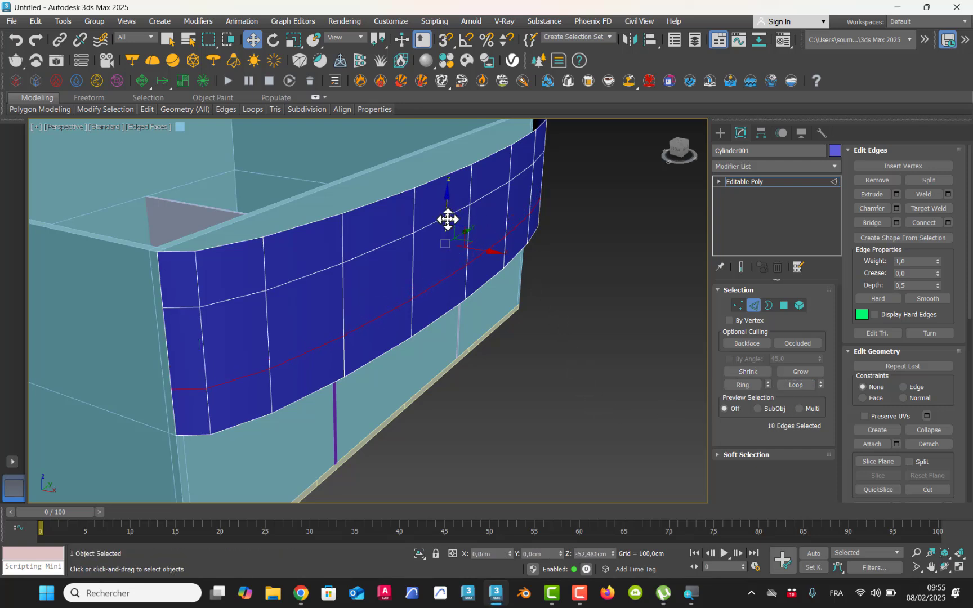
pyautogui.moveTo(447, 217); pyautogui.dragTo(447, 215)
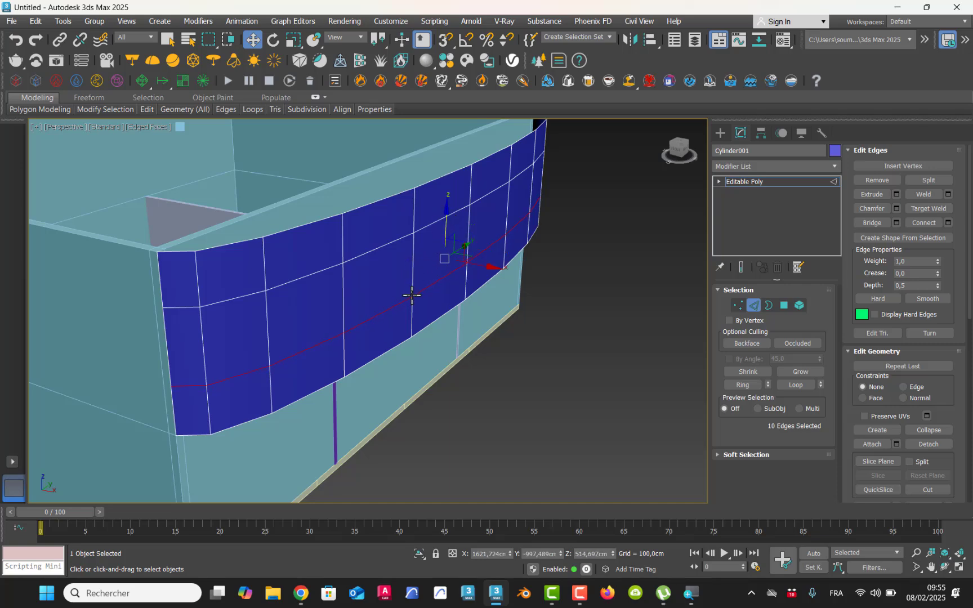
pyautogui.moveTo(411, 295)
pyautogui.keyDown('alt'); pyautogui.mouseDown(button='middle')
pyautogui.moveTo(326, 289)
pyautogui.moveTo(415, 291)
pyautogui.mouseUp(button='middle'); pyautogui.keyUp('alt')
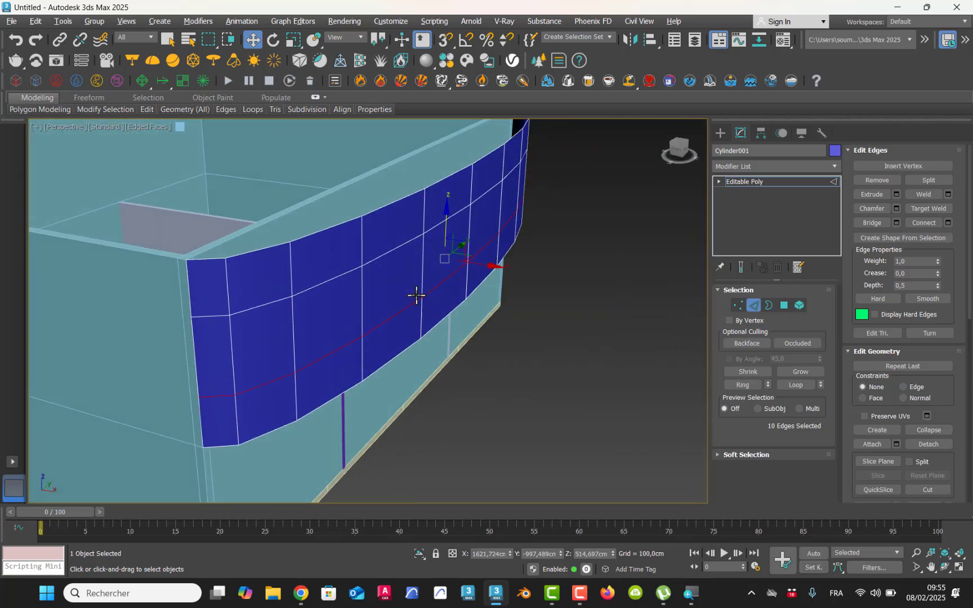
pyautogui.click(755, 307)
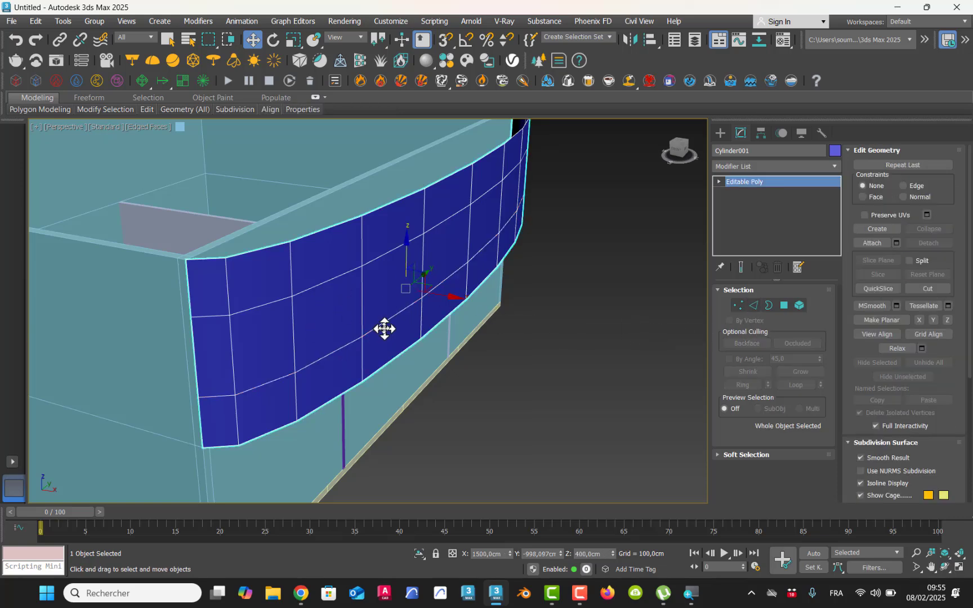
# Disable global illumination in the V-Ray render setup, render the perspective view and close the setup
pyautogui.keyDown('alt'); pyautogui.moveTo(385, 329); pyautogui.dragTo(343, 340, button='middle'); pyautogui.keyUp('alt')
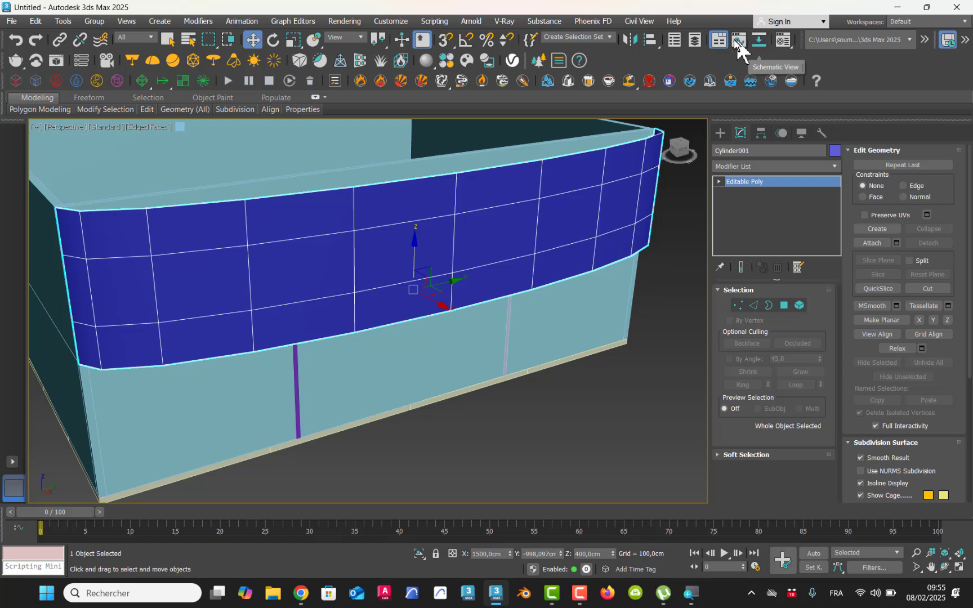
pyautogui.moveTo(703, 50); pyautogui.dragTo(644, 49)
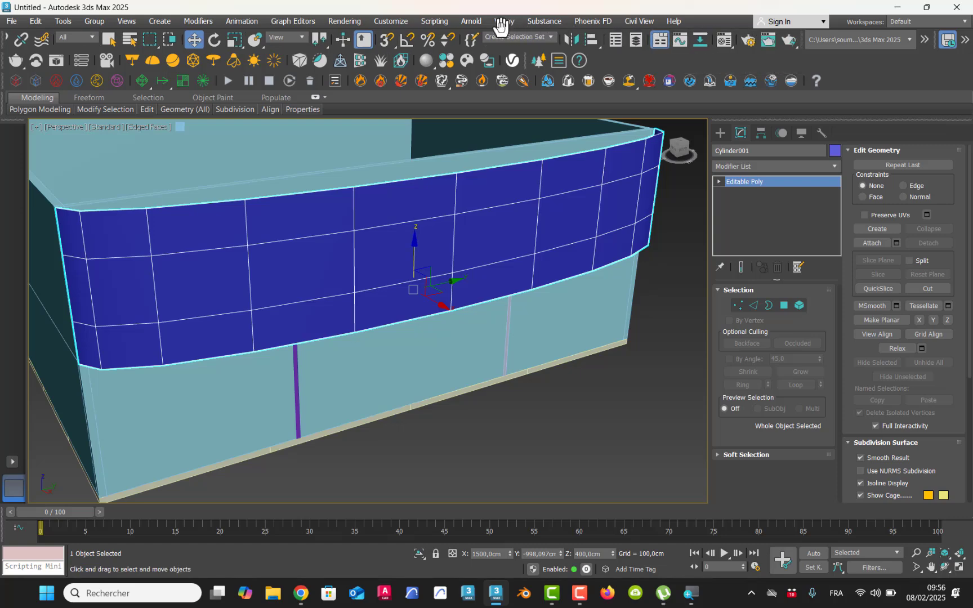
pyautogui.click(749, 40)
pyautogui.click(431, 120)
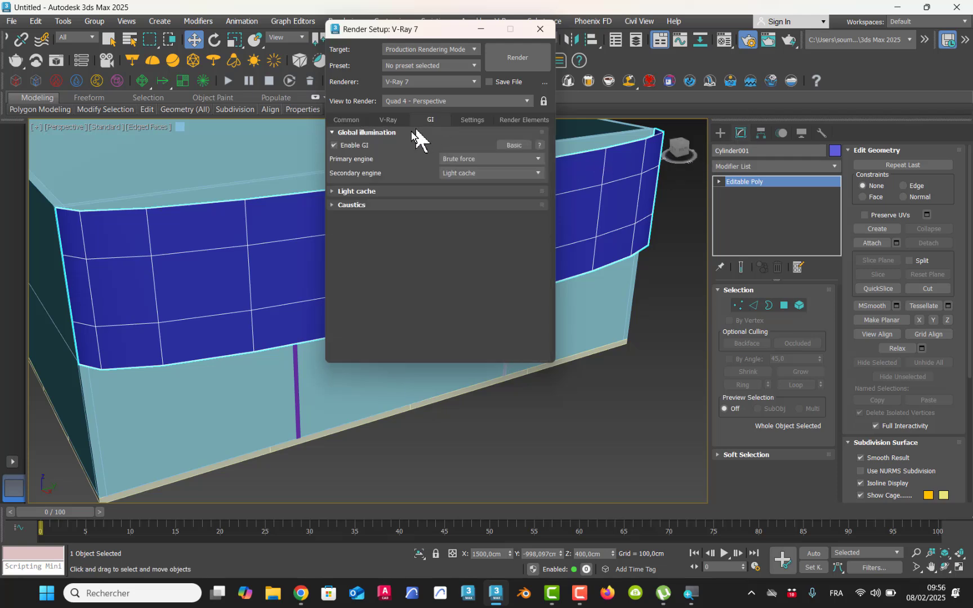
pyautogui.click(334, 145)
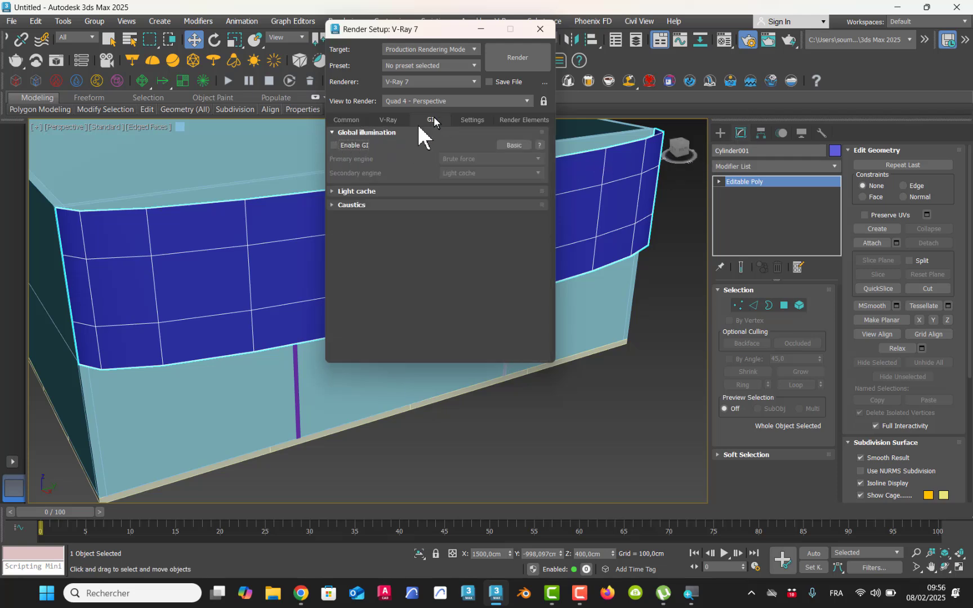
pyautogui.click(518, 61)
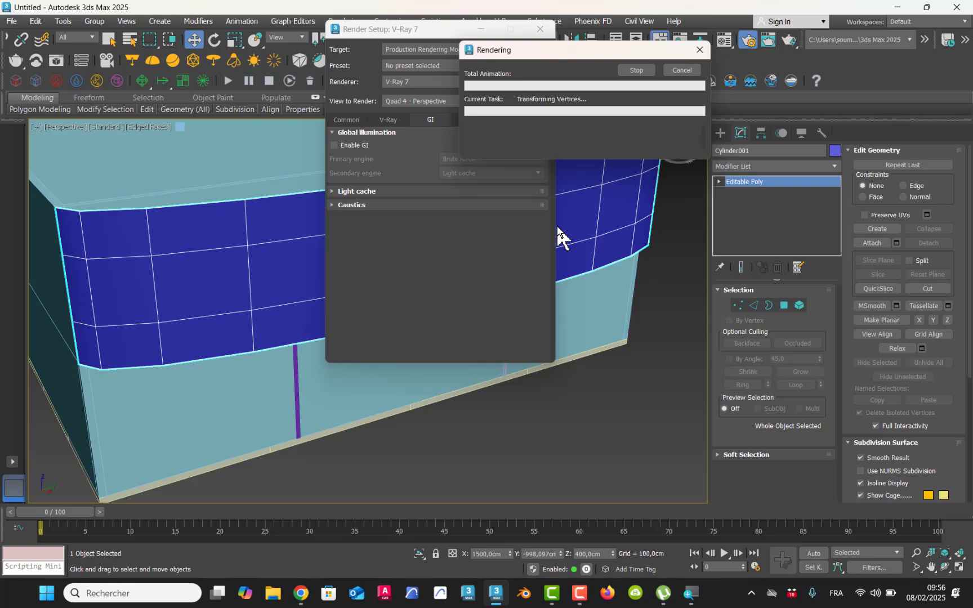
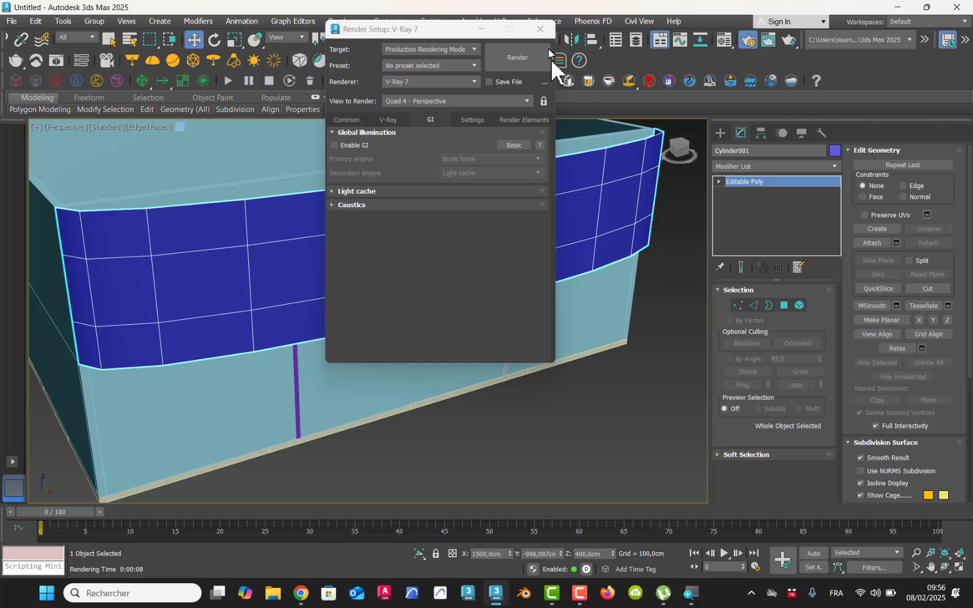
pyautogui.click(541, 29)
# Apply a Lattice modifier to the curved facade
pyautogui.moveTo(361, 239); pyautogui.dragTo(376, 280, button='middle')
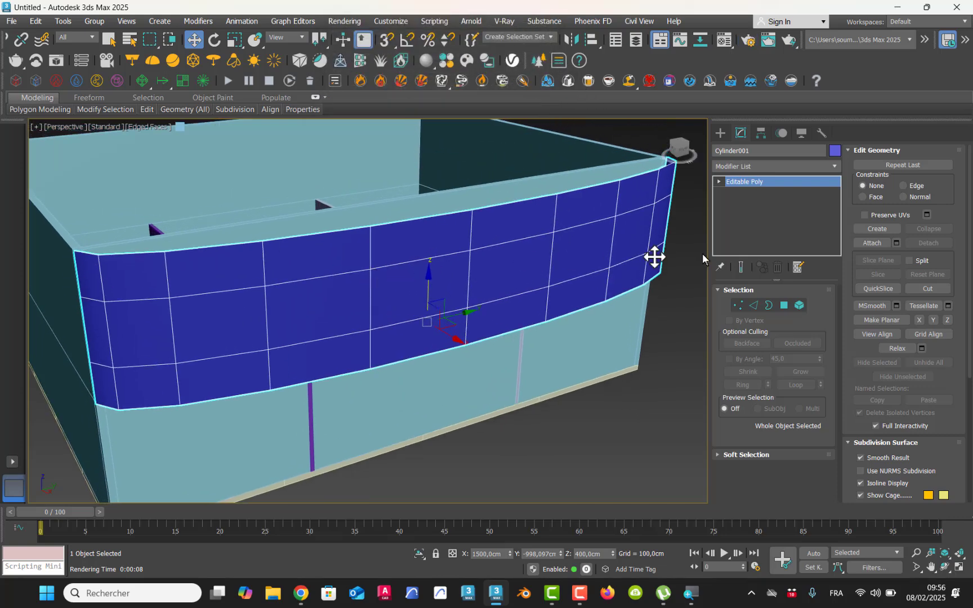
pyautogui.click(835, 167)
pyautogui.click(606, 383)
pyautogui.click(812, 167)
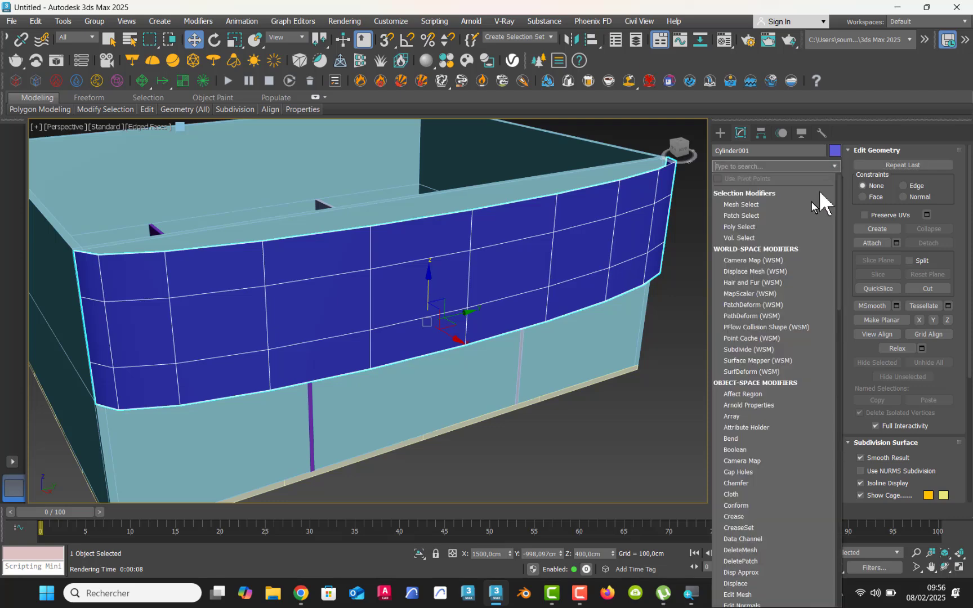
pyautogui.write('la')
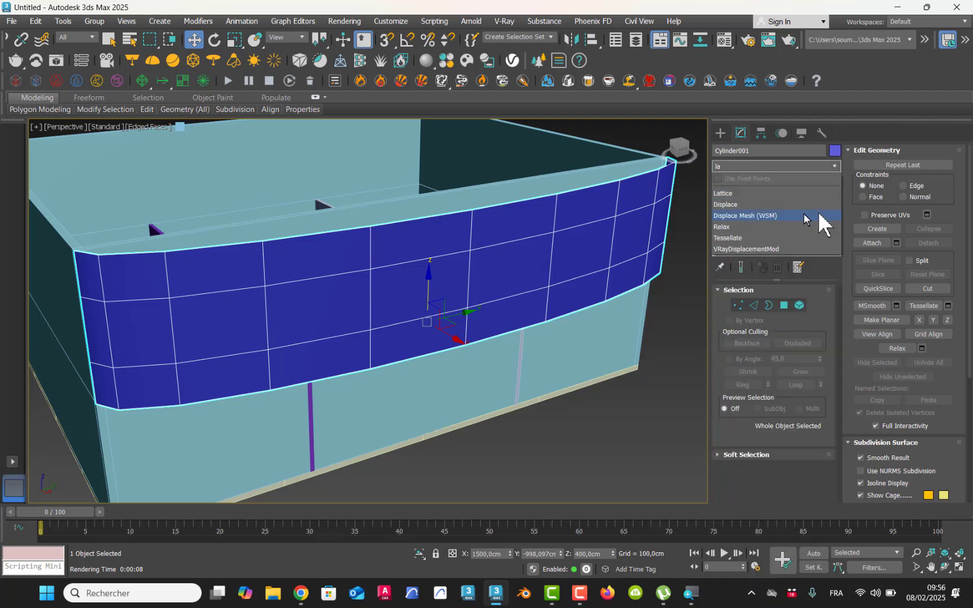
pyautogui.click(746, 193)
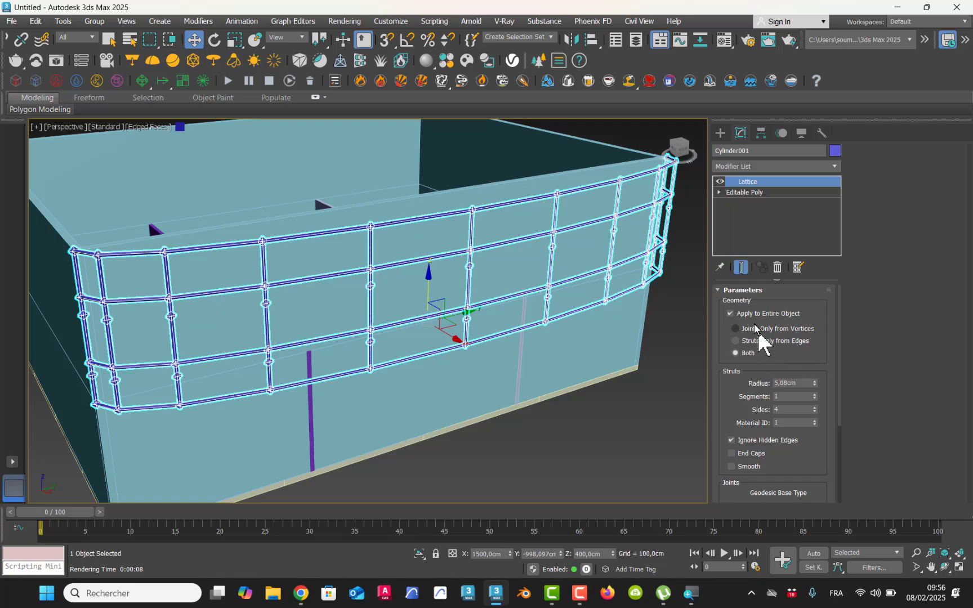
# Compare the Lattice geometry options Joints Only from Vertices and Struts Only from Edges, returning to Both
pyautogui.click(737, 329)
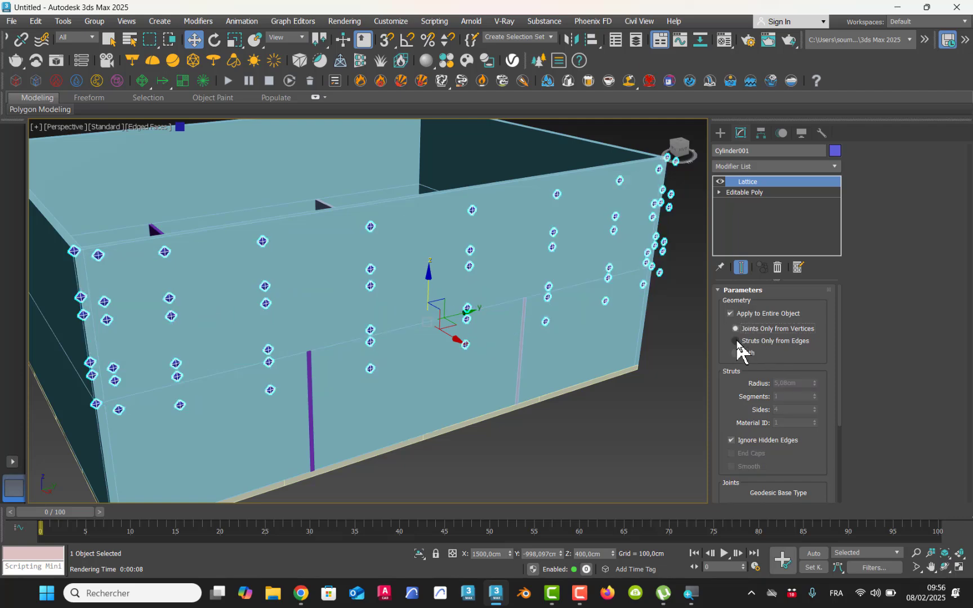
pyautogui.click(736, 340)
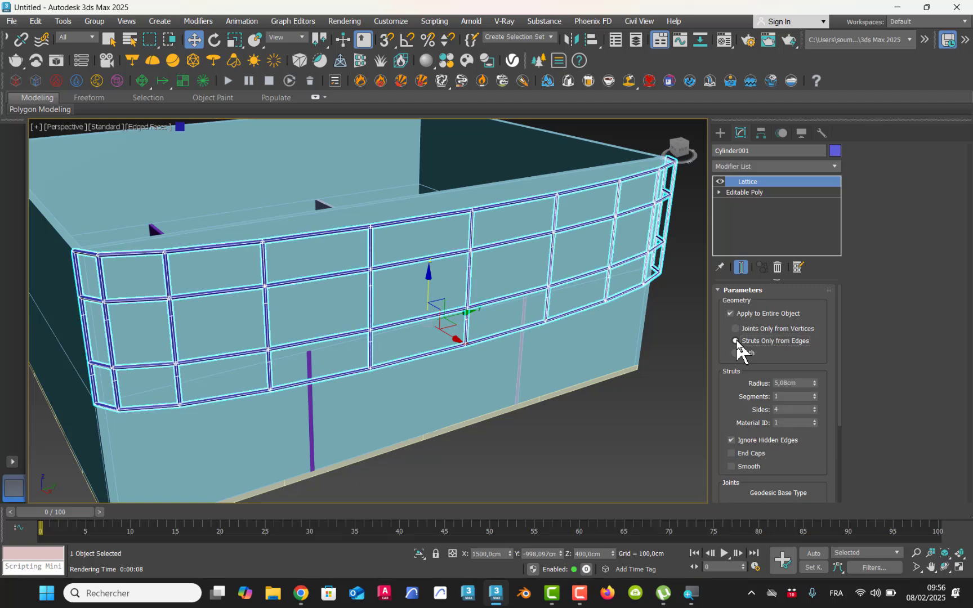
pyautogui.click(736, 353)
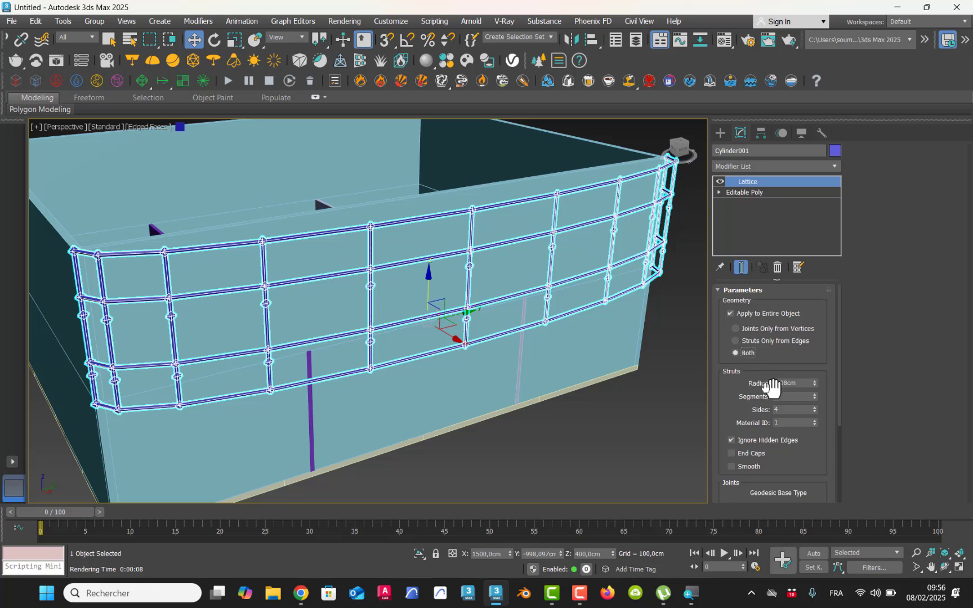
pyautogui.click(736, 340)
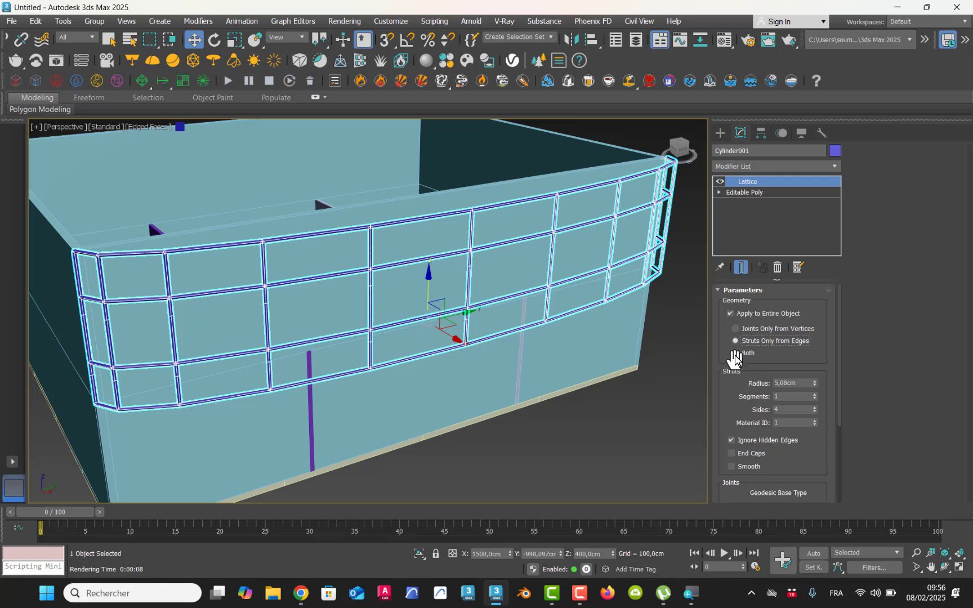
pyautogui.click(736, 353)
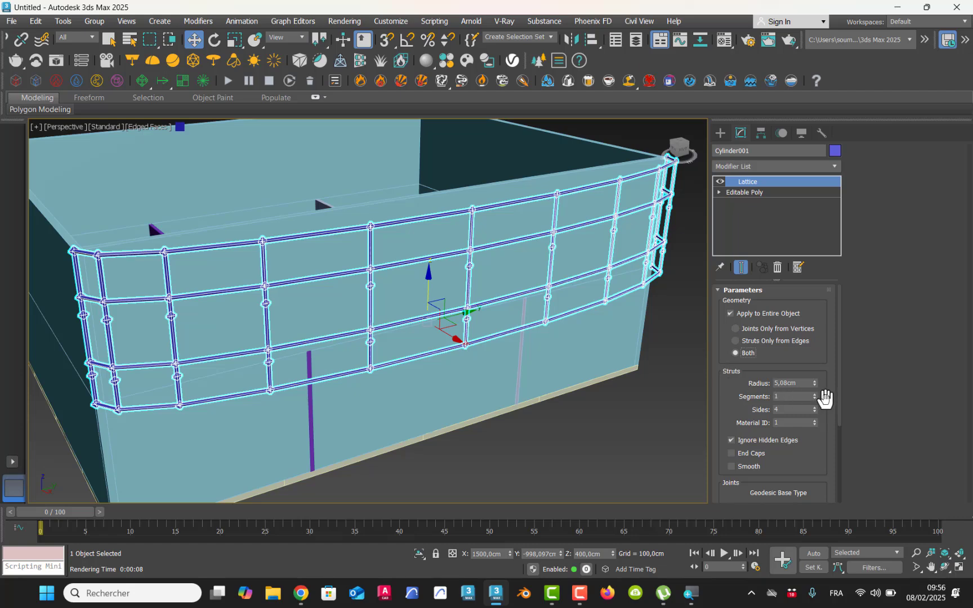
# Set the radius of the facade lattice's struts to 5 cm
pyautogui.scroll(-4, 330, 374)
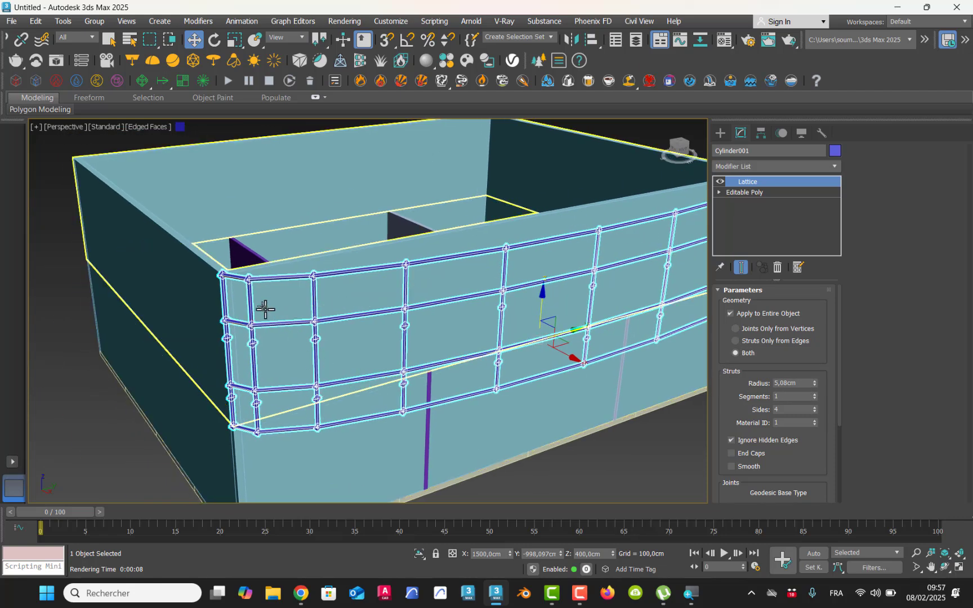
pyautogui.scroll(8, 303, 294)
pyautogui.scroll(-3, 384, 330)
pyautogui.scroll(7, 402, 327)
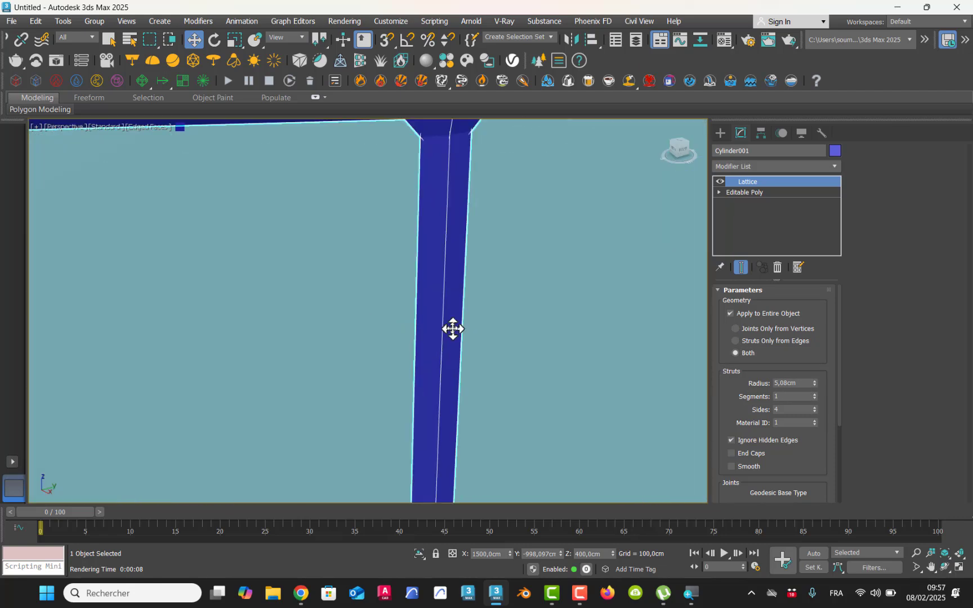
pyautogui.moveTo(452, 328); pyautogui.dragTo(391, 372, button='middle')
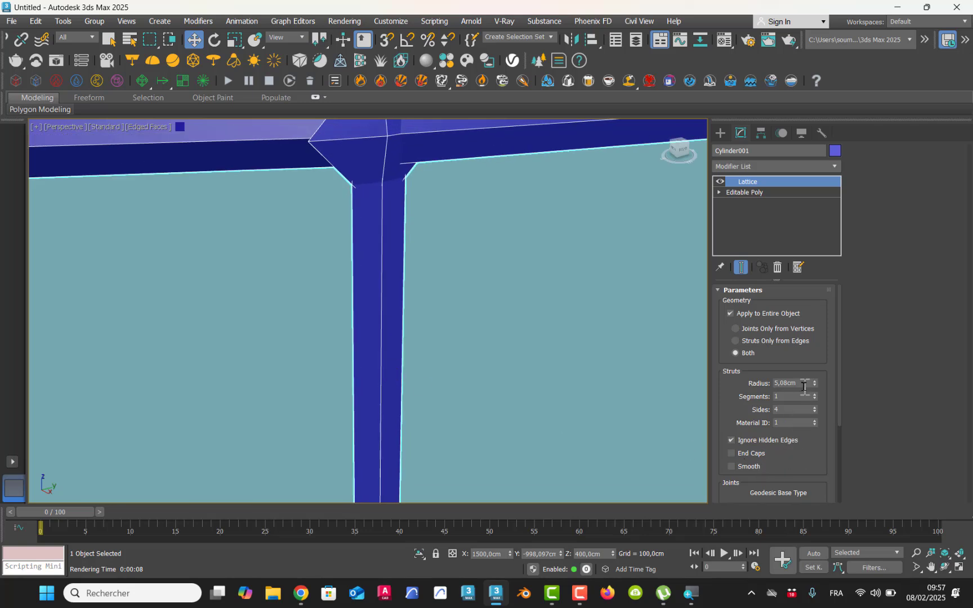
pyautogui.moveTo(764, 385); pyautogui.dragTo(738, 393)
pyautogui.press('Return')
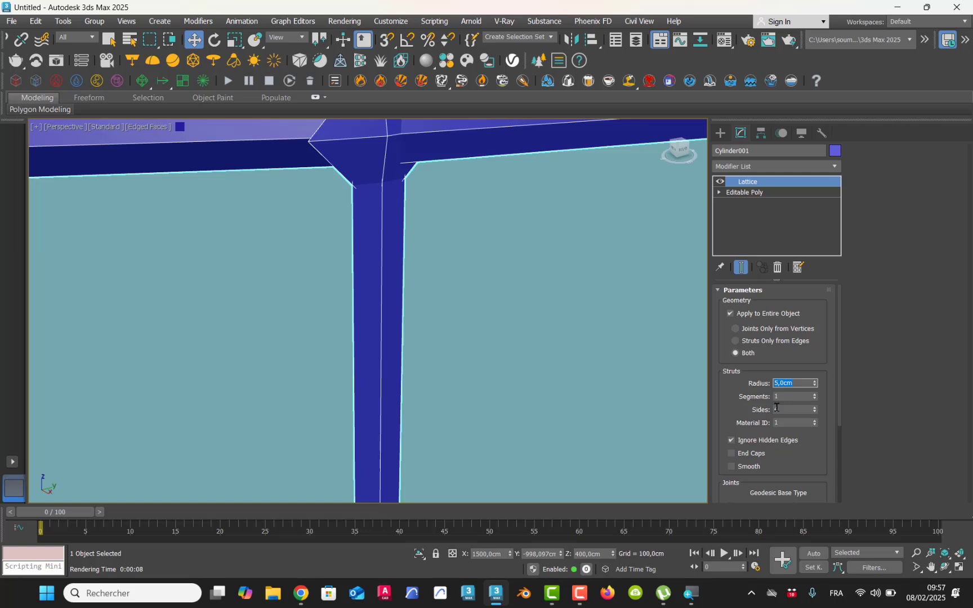
# Try strut side counts up to 11 on the facade lattice and bring the sides back to 4
pyautogui.click(815, 408)
pyautogui.click(815, 407)
pyautogui.click(815, 407)
pyautogui.click(814, 407)
pyautogui.click(815, 407)
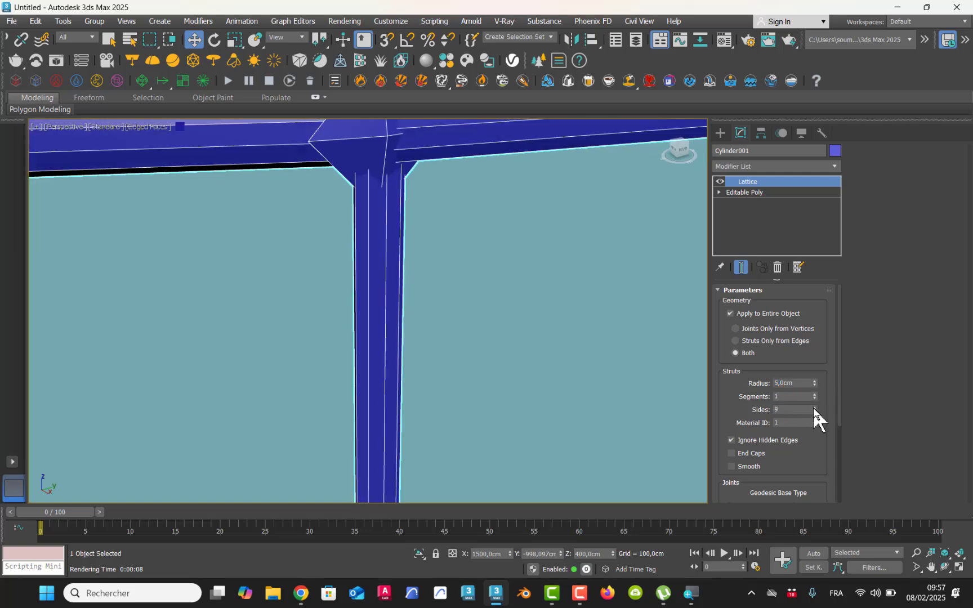
pyautogui.click(814, 407)
pyautogui.click(815, 408)
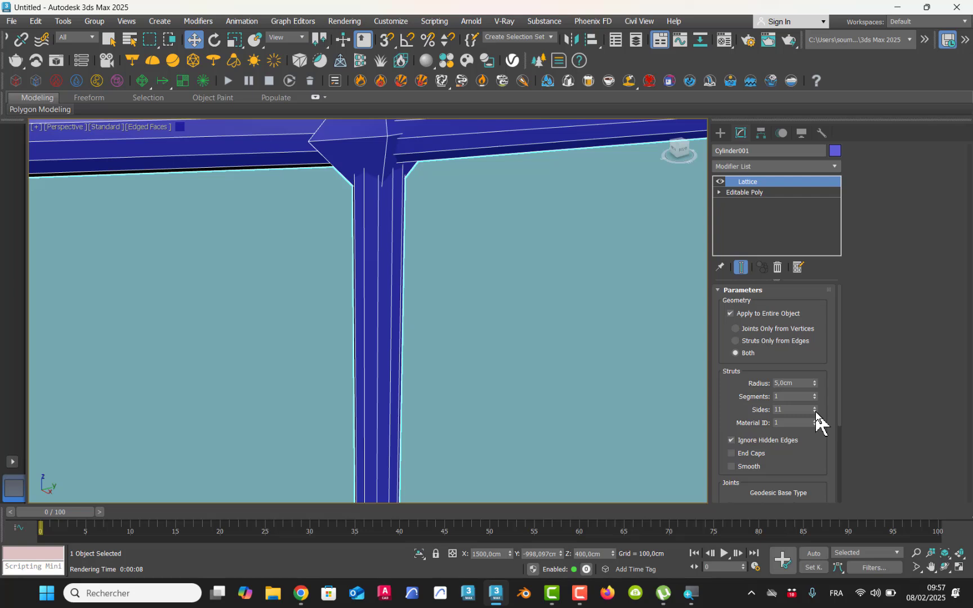
pyautogui.click(815, 412)
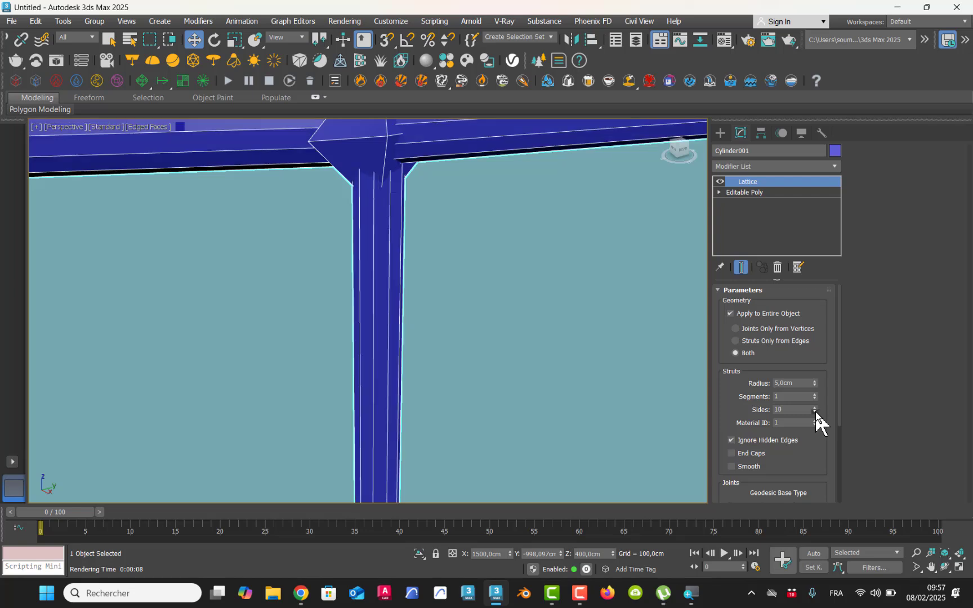
pyautogui.click(815, 411)
pyautogui.click(815, 412)
pyautogui.click(814, 411)
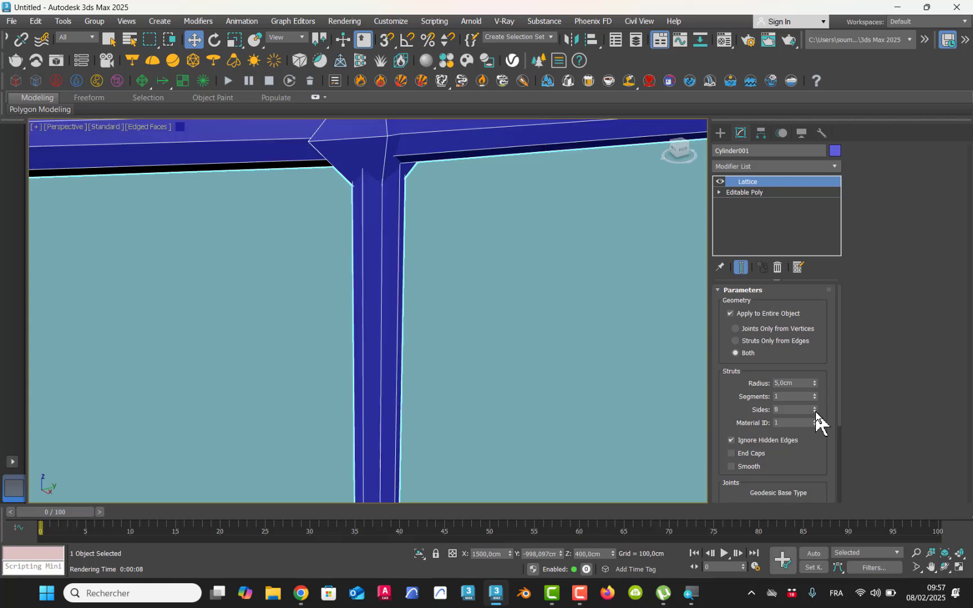
pyautogui.click(815, 412)
pyautogui.click(815, 412)
pyautogui.click(814, 412)
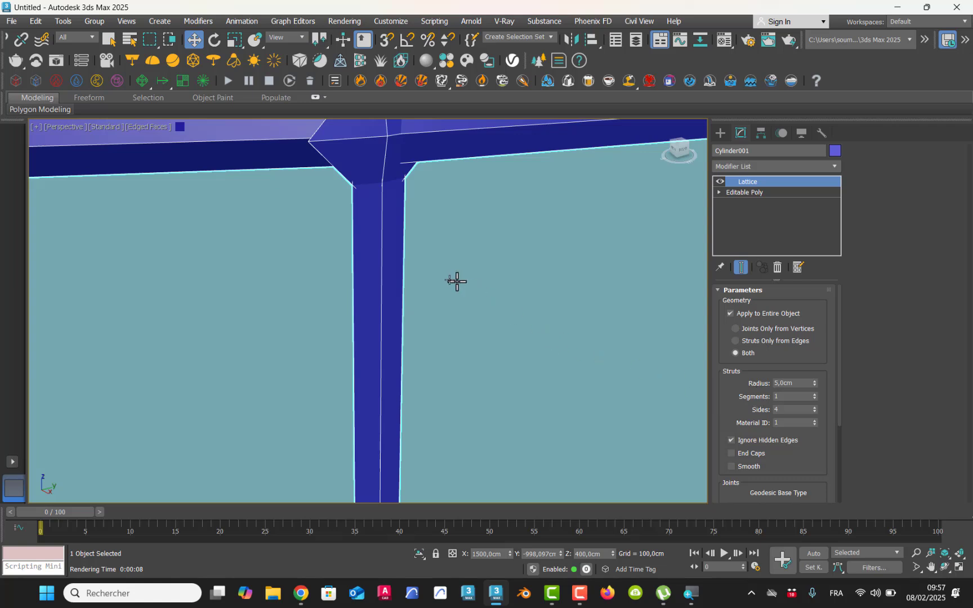
# Set the radius of the lattice's octahedral joints to 5 cm
pyautogui.moveTo(456, 283); pyautogui.dragTo(425, 227, button='middle')
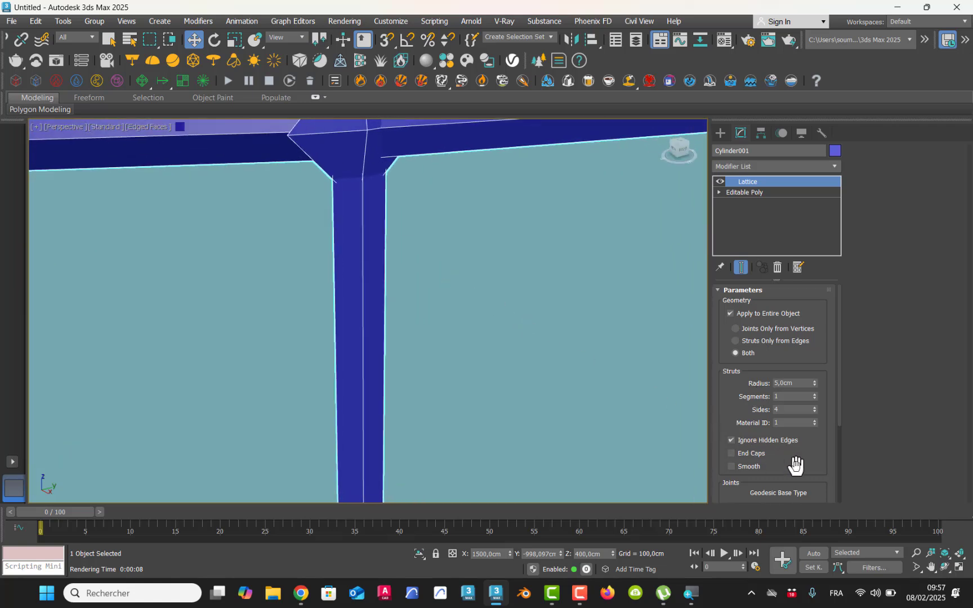
pyautogui.moveTo(796, 463); pyautogui.dragTo(795, 330)
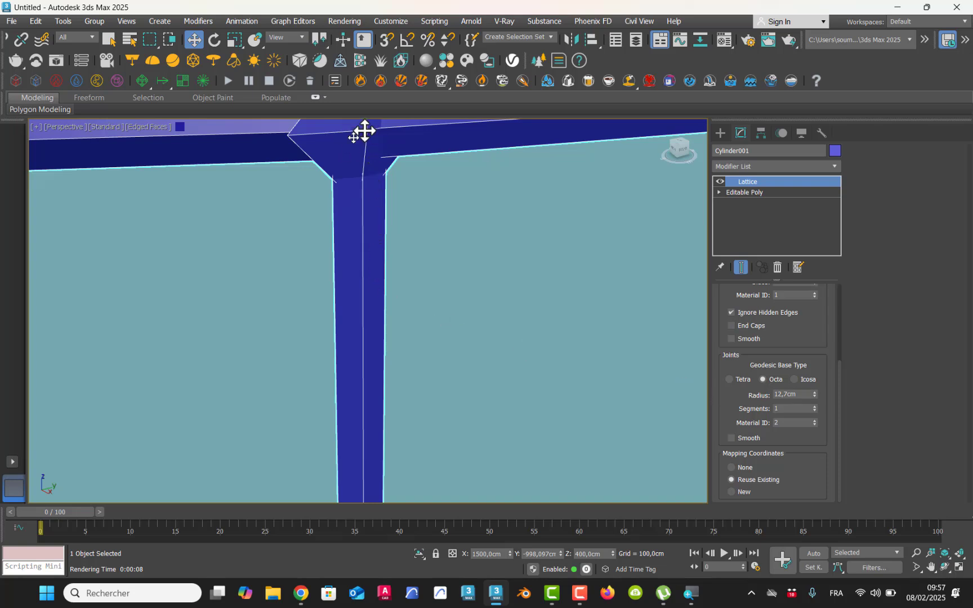
pyautogui.moveTo(815, 393)
pyautogui.mouseDown()
pyautogui.moveTo(812, 378)
pyautogui.moveTo(808, 396)
pyautogui.mouseUp()
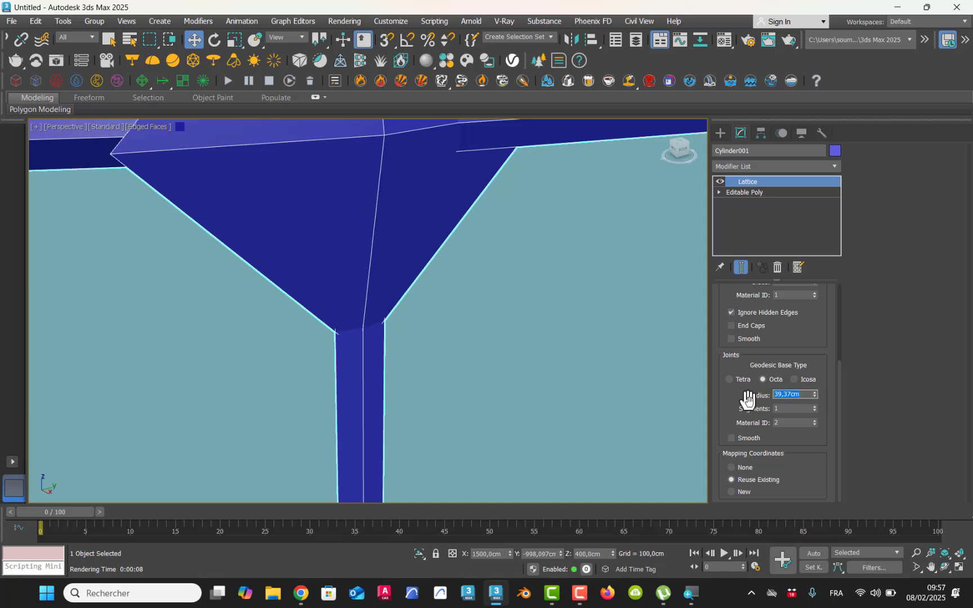
pyautogui.write('5')
pyautogui.press('Return')
# Raise the lattice joints' segments to 6
pyautogui.scroll(-3, 458, 276)
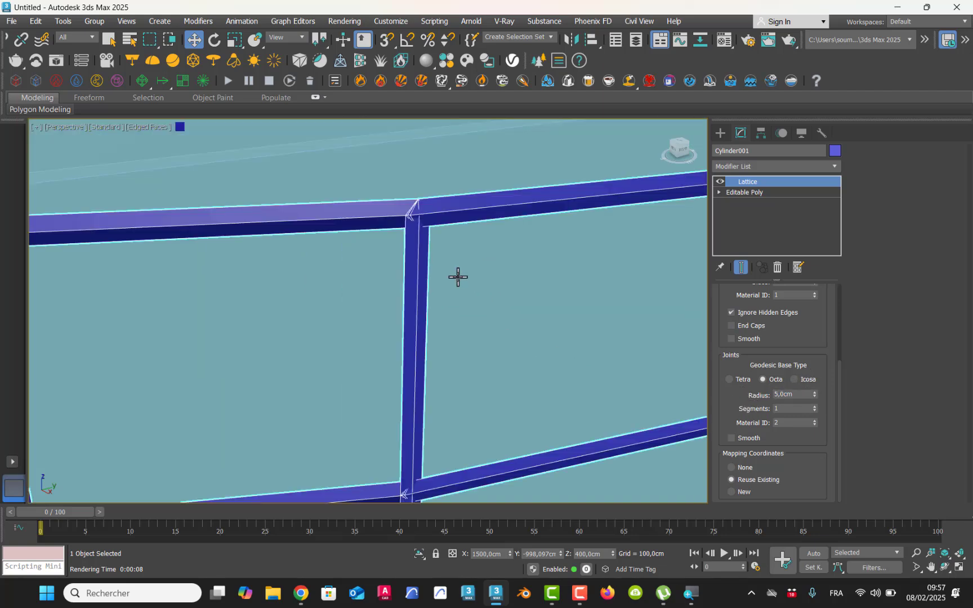
pyautogui.scroll(-3, 458, 278)
pyautogui.moveTo(458, 360); pyautogui.dragTo(416, 308, button='middle')
pyautogui.scroll(3, 415, 348)
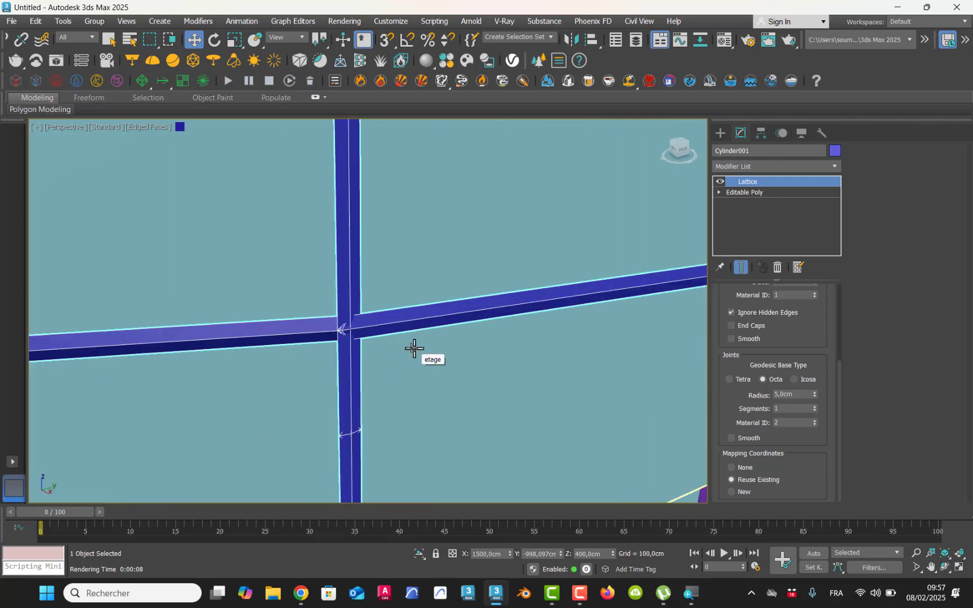
pyautogui.click(815, 406)
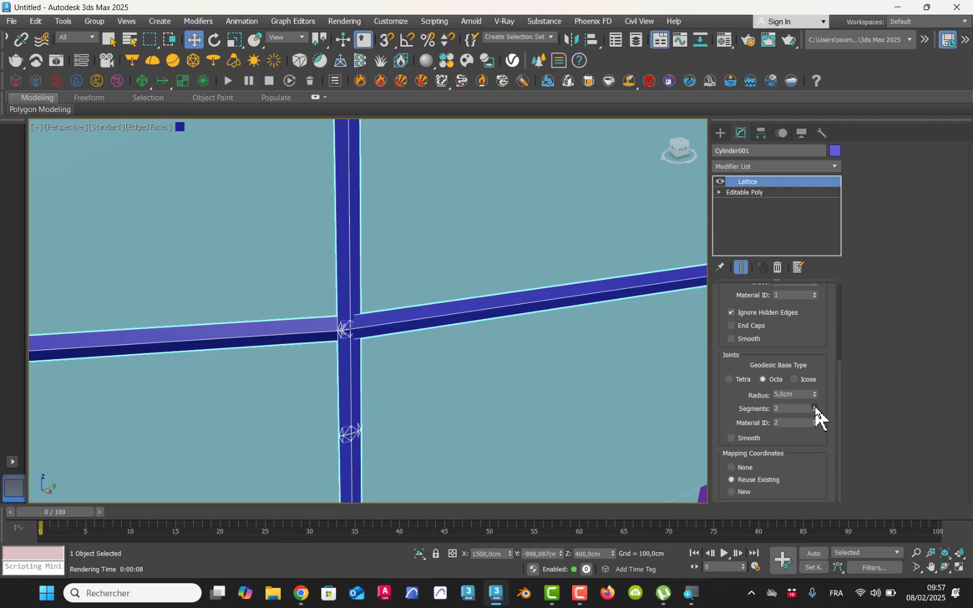
pyautogui.click(815, 407)
pyautogui.click(815, 406)
pyautogui.click(814, 406)
pyautogui.click(815, 407)
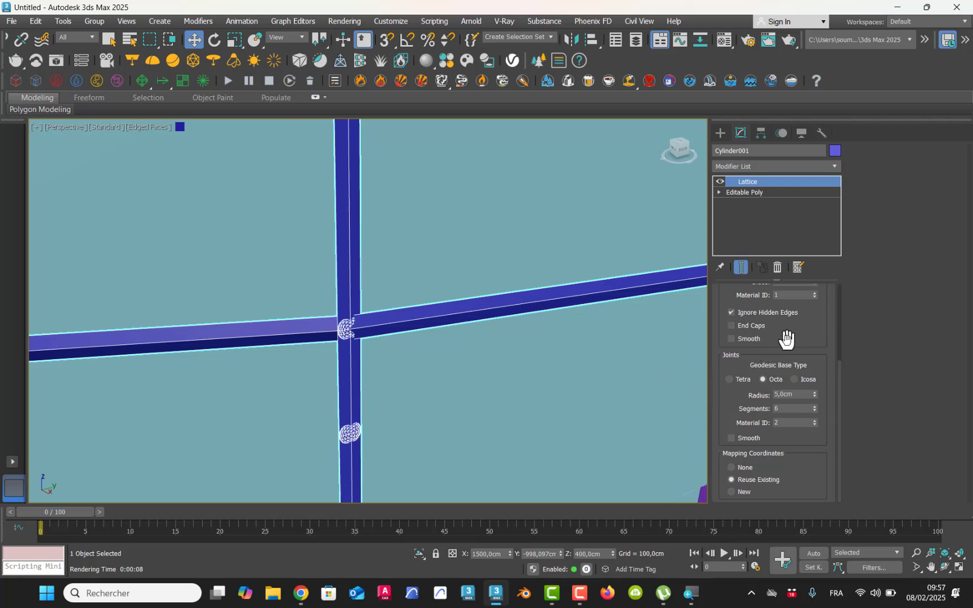
# Switch the facade lattice's geometry to Struts Only from Edges
pyautogui.scroll(5, 787, 338)
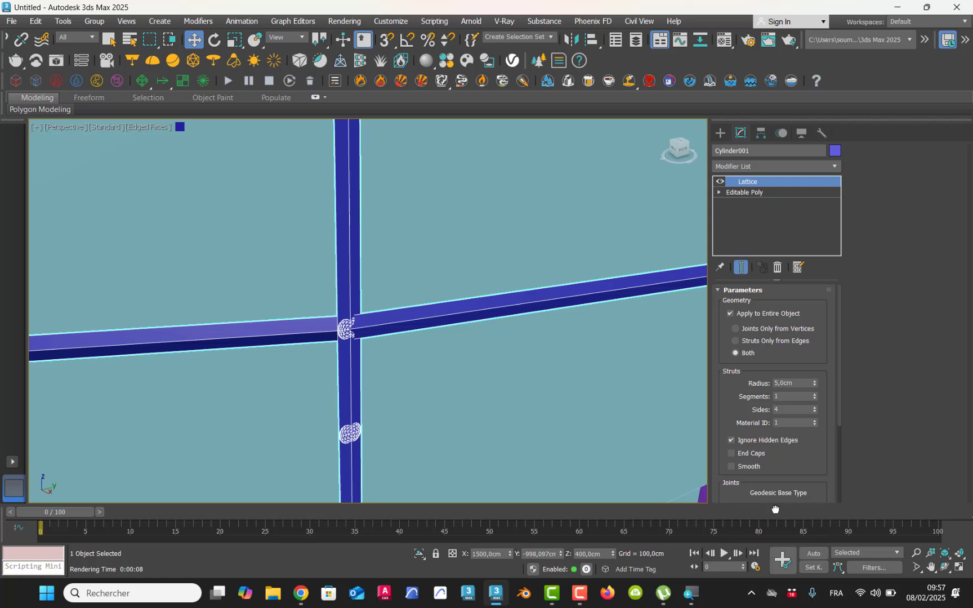
pyautogui.click(735, 329)
pyautogui.click(736, 341)
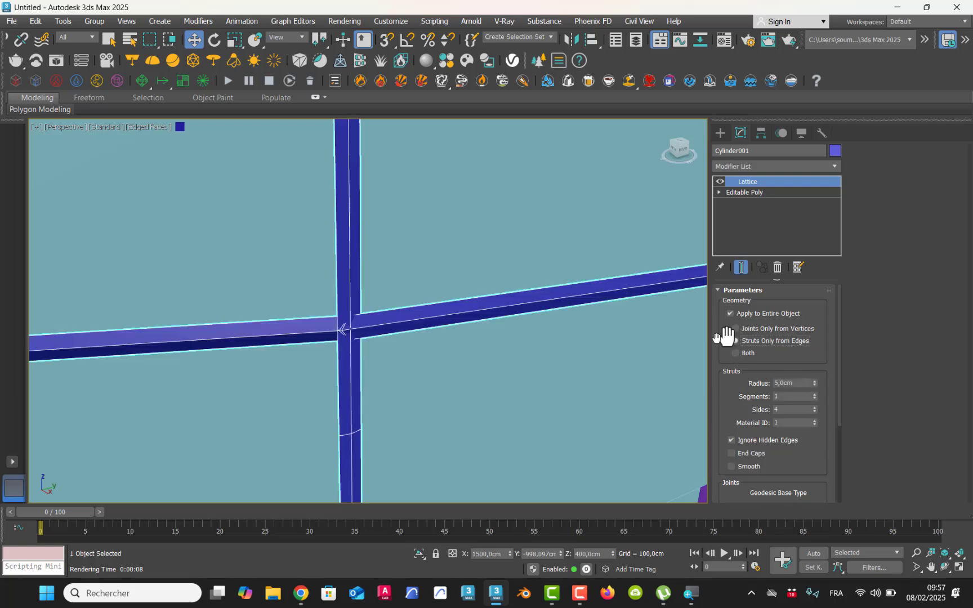
pyautogui.click(482, 375)
pyautogui.click(375, 328)
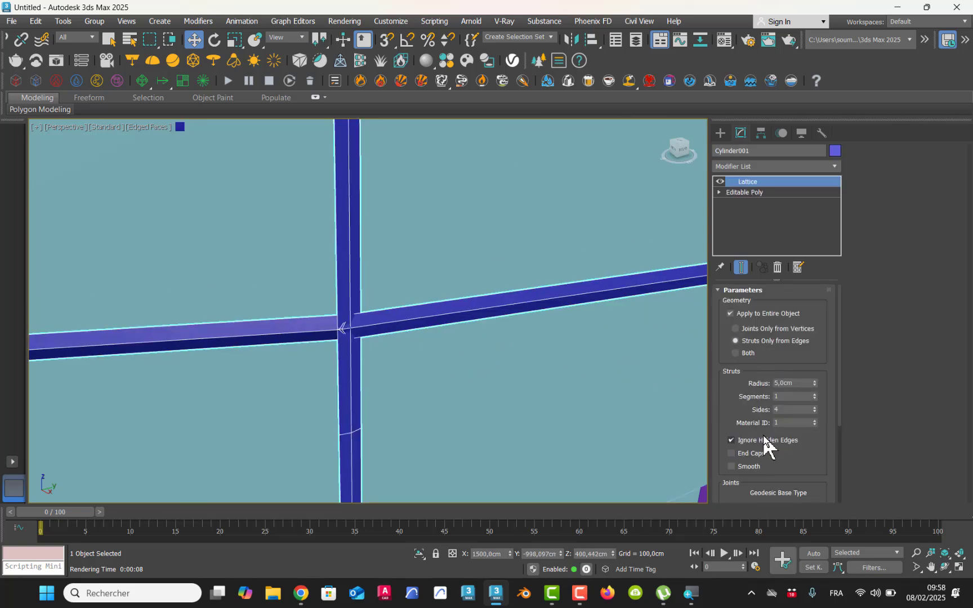
pyautogui.scroll(-10, 434, 369)
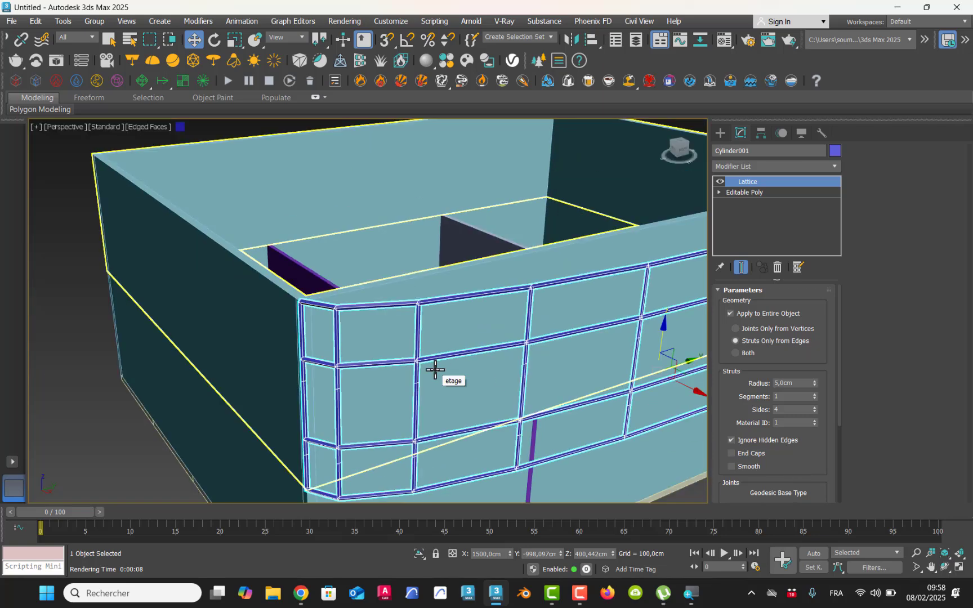
# Render a close view of the curved lattice facade to check the struts, and close the rendered image
pyautogui.moveTo(463, 391); pyautogui.dragTo(367, 359, button='middle')
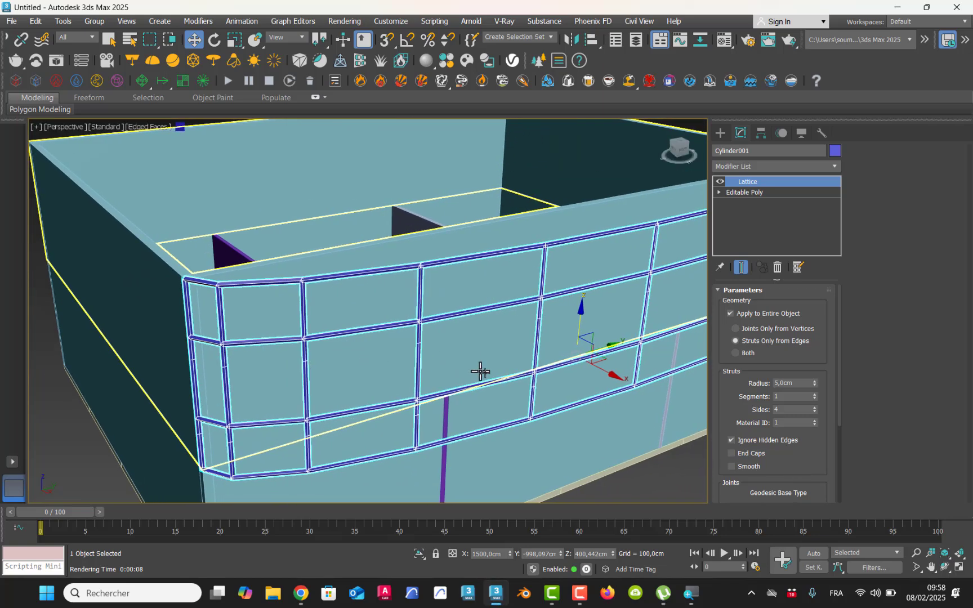
pyautogui.scroll(4, 474, 374)
pyautogui.hotkey('shift', 'q')
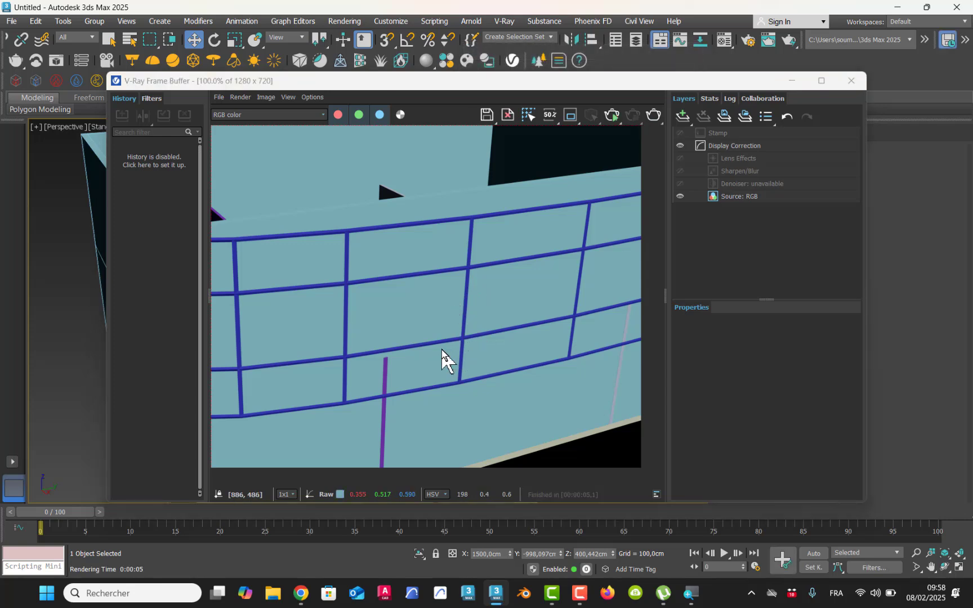
pyautogui.moveTo(442, 349); pyautogui.dragTo(355, 330, button='middle')
pyautogui.moveTo(599, 304); pyautogui.dragTo(465, 322, button='middle')
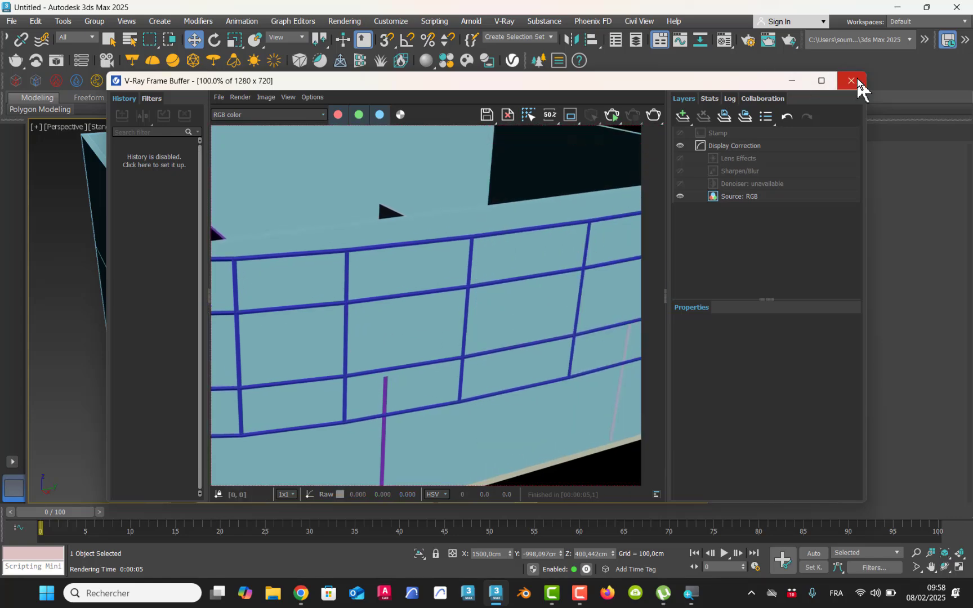
pyautogui.click(851, 80)
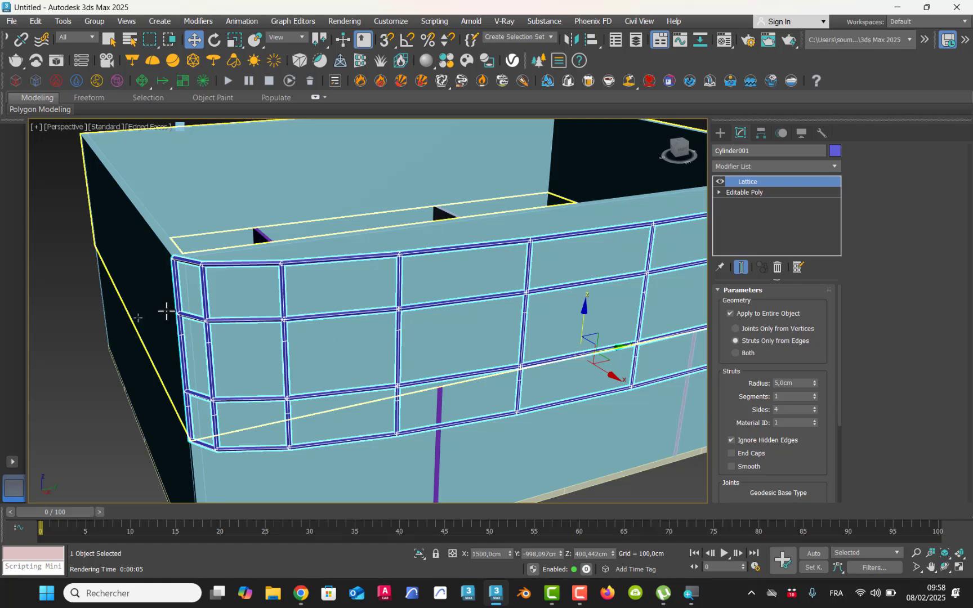
# Clone the facade lattice in place as an independent copy named "vitres etage"
pyautogui.click(71, 345)
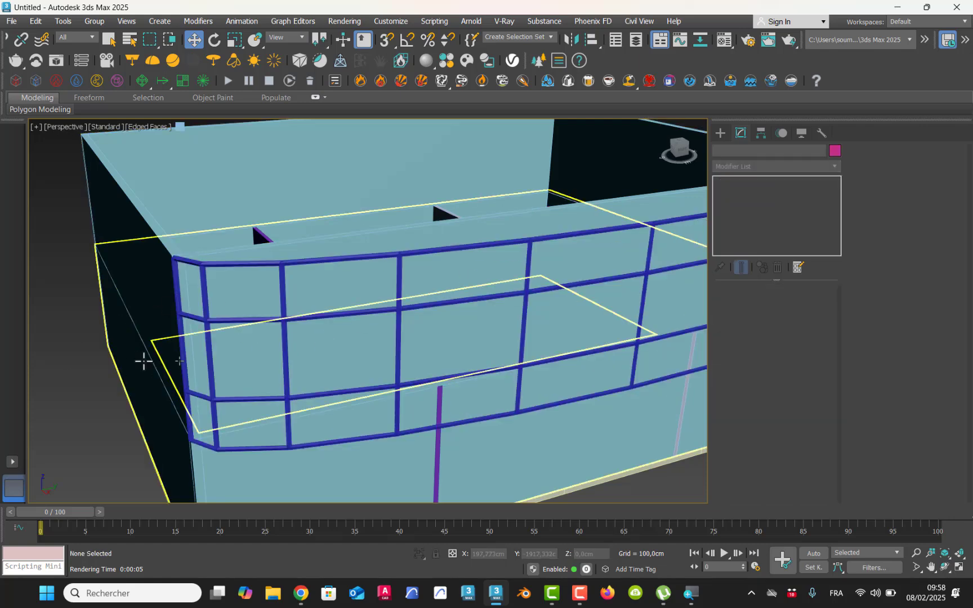
pyautogui.click(399, 332)
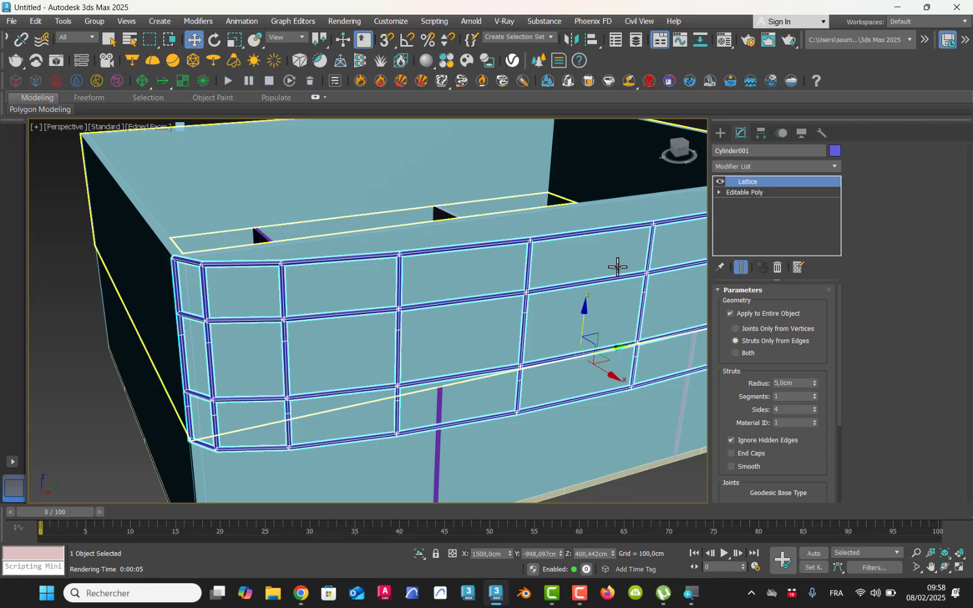
pyautogui.hotkey('ctrl', 'v')
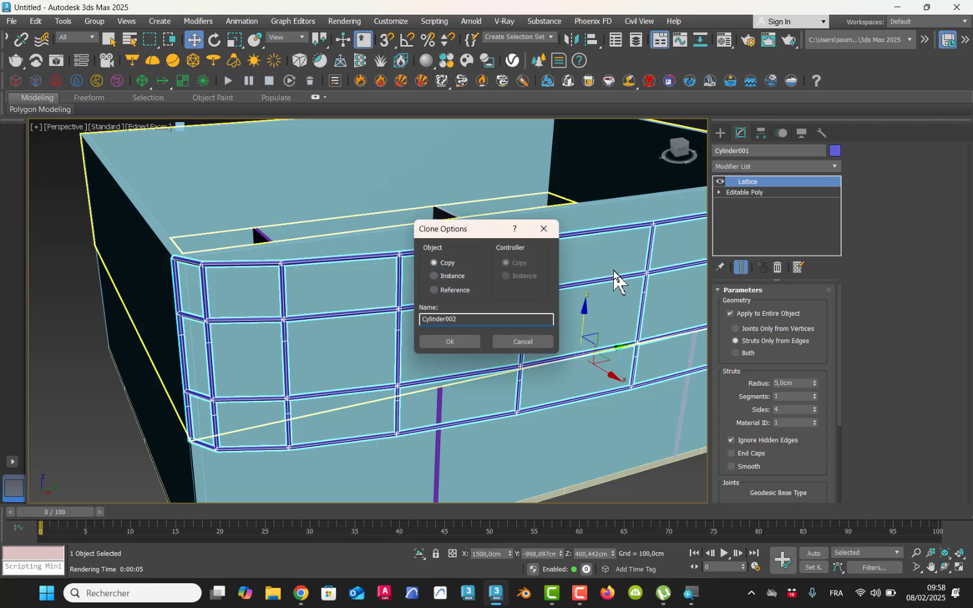
pyautogui.moveTo(465, 320); pyautogui.dragTo(361, 319)
pyautogui.write('vitres etage')
pyautogui.click(441, 343)
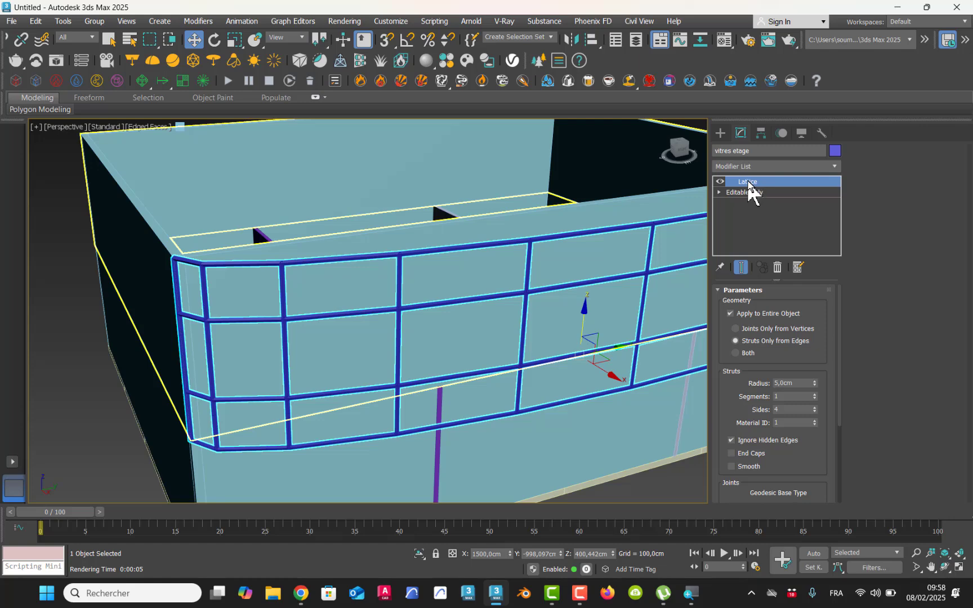
# Remove the Lattice modifier from the "vitres etage" copy
pyautogui.click(778, 268)
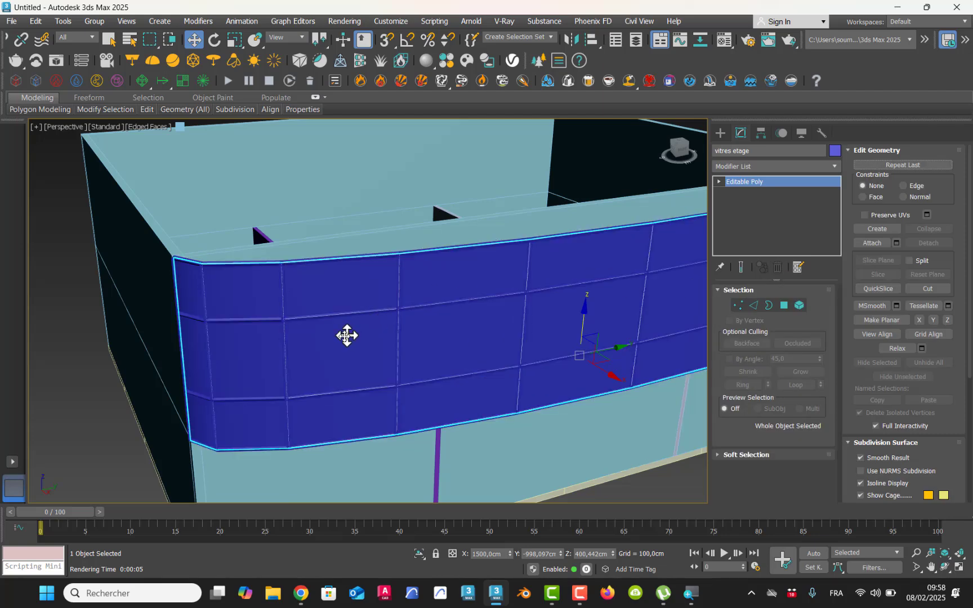
pyautogui.scroll(5, 344, 333)
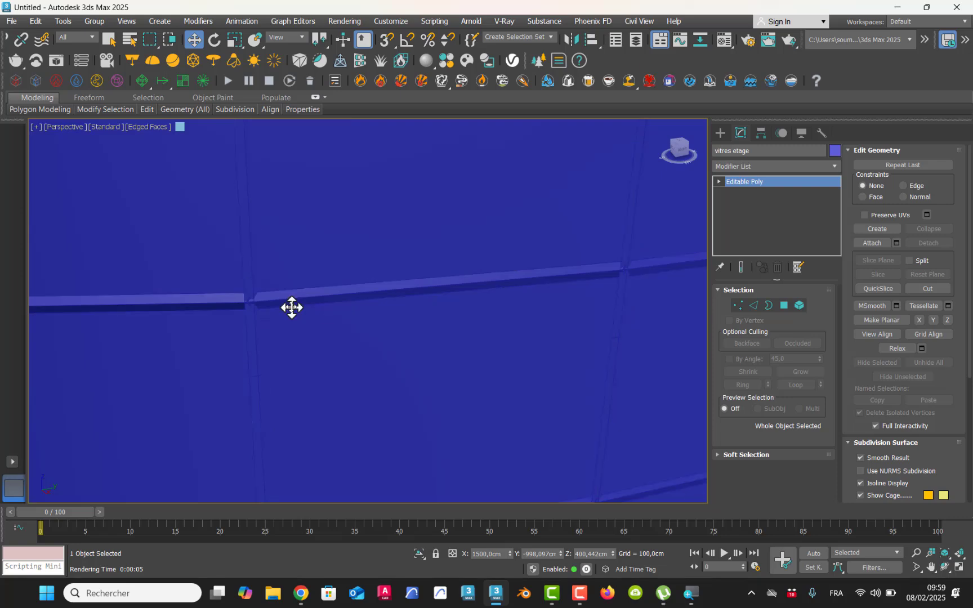
pyautogui.scroll(-5, 292, 307)
pyautogui.moveTo(446, 337); pyautogui.dragTo(394, 332, button='middle')
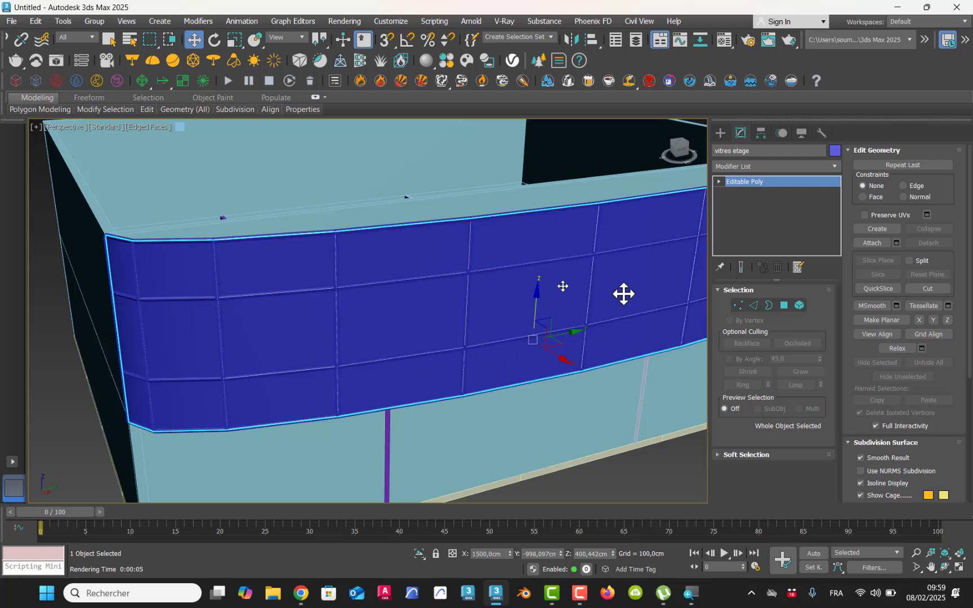
# Select the facade lattice frame and assign Material #1 to it
pyautogui.click(156, 243)
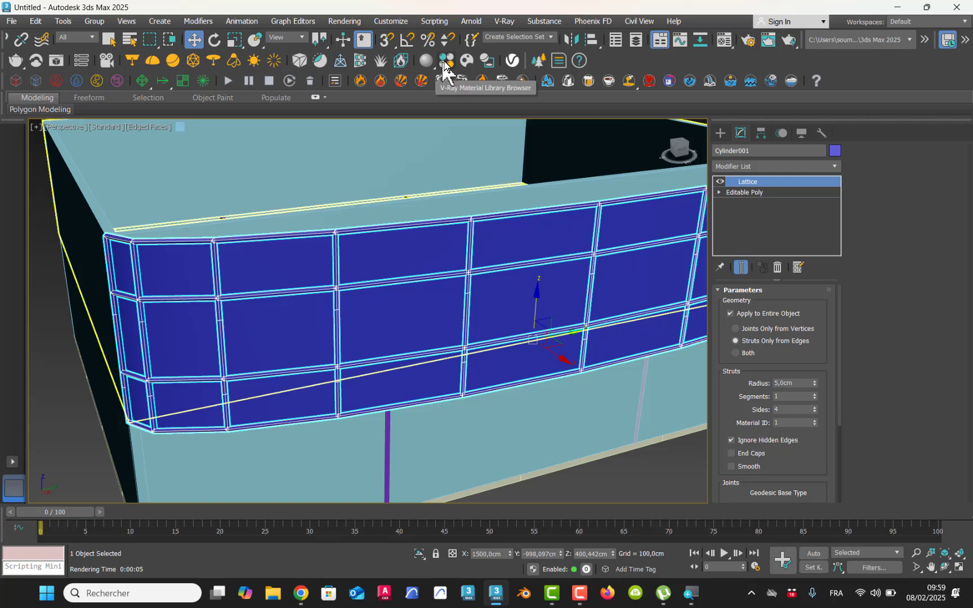
pyautogui.press('m')
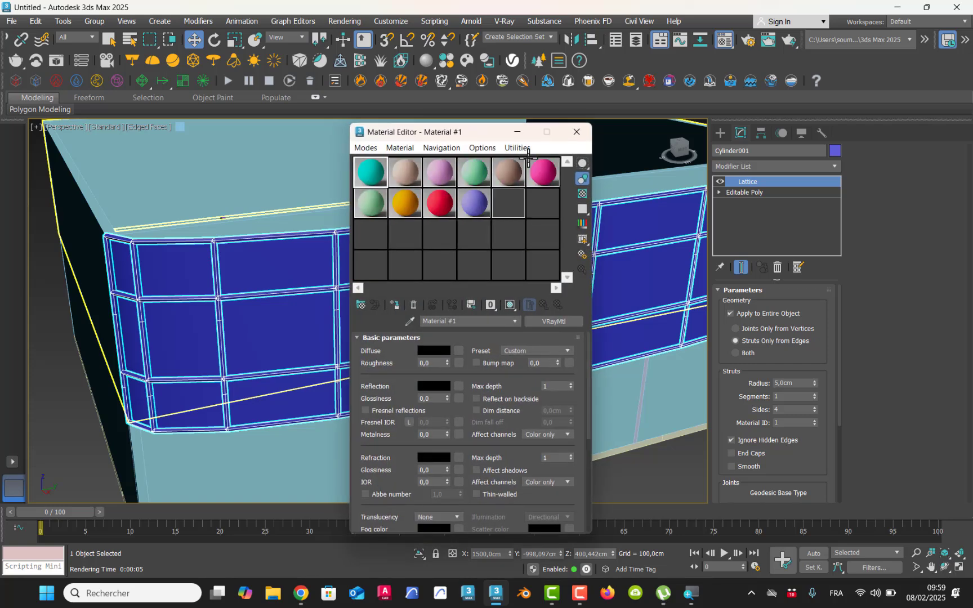
pyautogui.moveTo(411, 132); pyautogui.dragTo(604, 186)
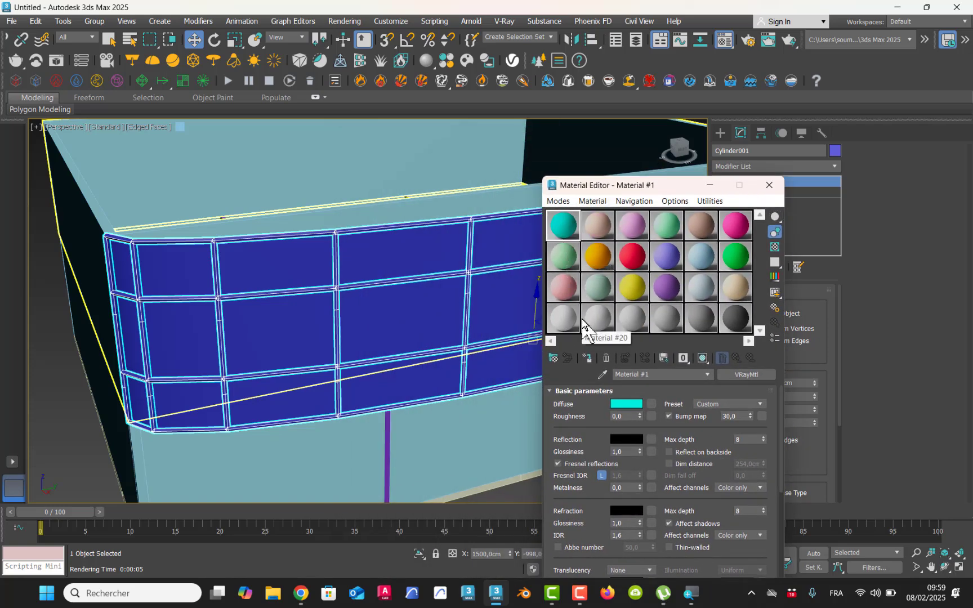
pyautogui.click(587, 358)
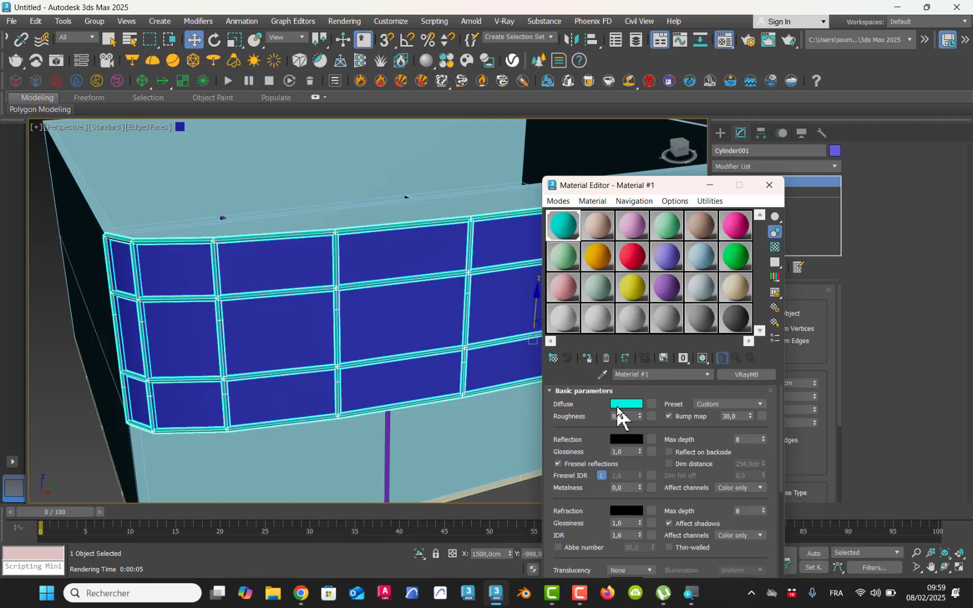
# Set Material #1's diffuse colour to dark grey, 585858
pyautogui.click(618, 407)
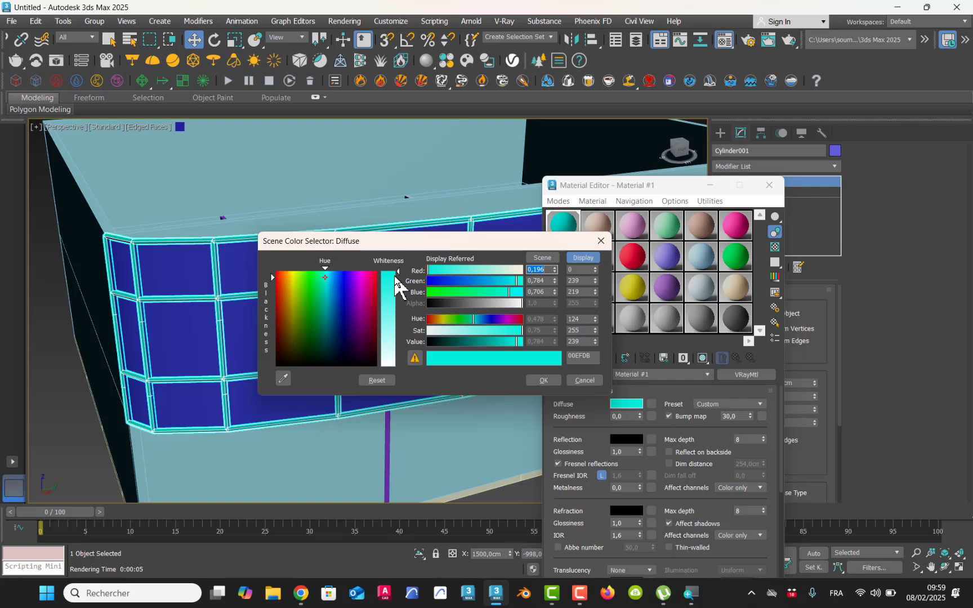
pyautogui.moveTo(397, 275); pyautogui.dragTo(398, 305)
pyautogui.moveTo(337, 354); pyautogui.dragTo(315, 366)
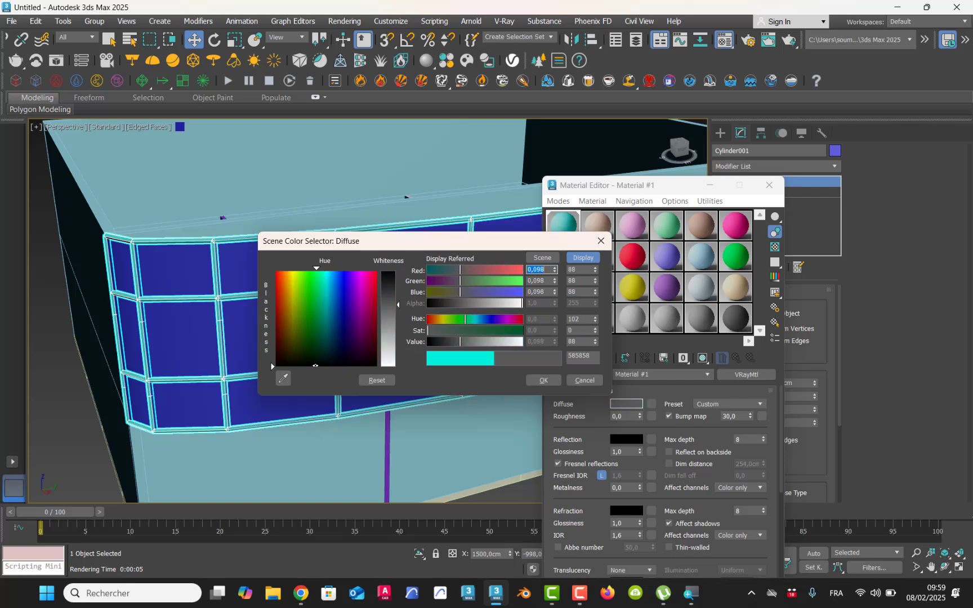
pyautogui.click(543, 381)
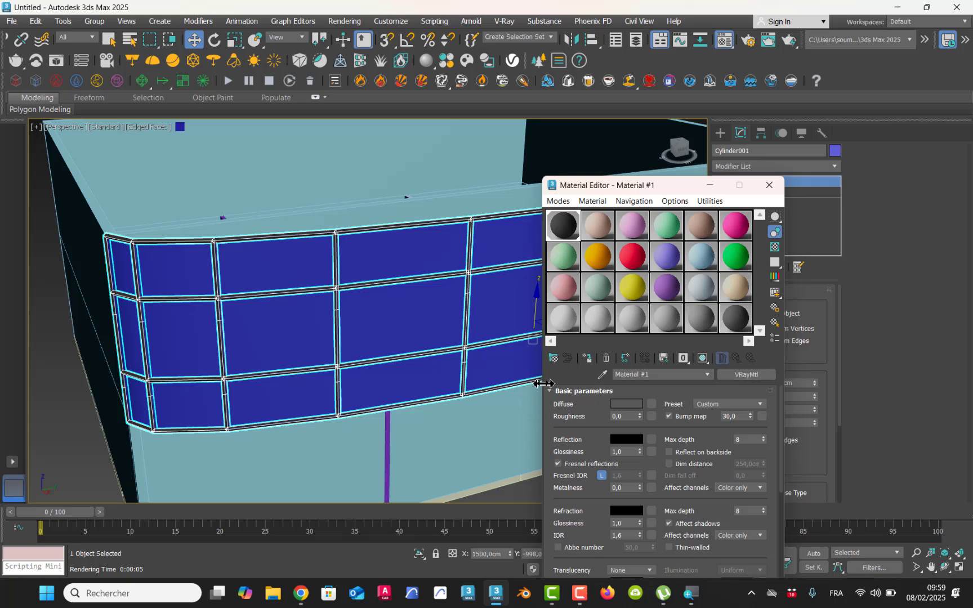
# Set Material #1's reflection colour to near white, with red, green and blue at 251
pyautogui.click(625, 440)
pyautogui.moveTo(400, 290); pyautogui.dragTo(400, 287)
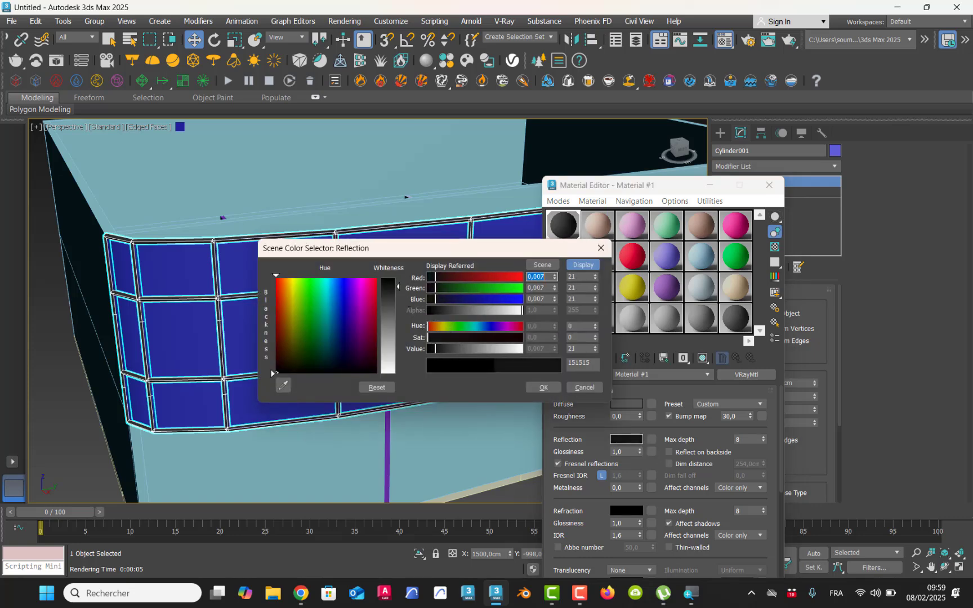
pyautogui.click(535, 389)
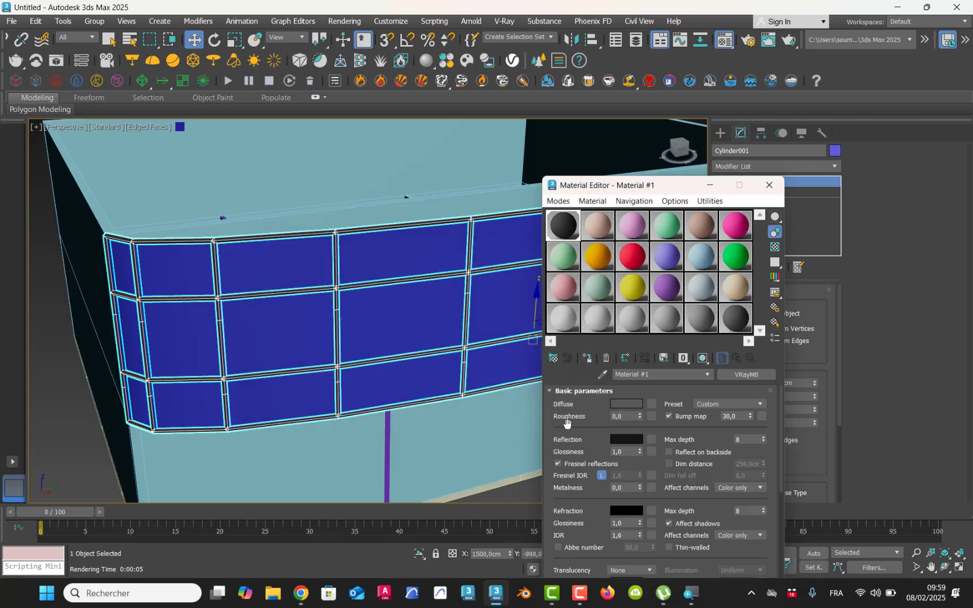
pyautogui.click(630, 440)
pyautogui.moveTo(369, 310); pyautogui.dragTo(366, 389)
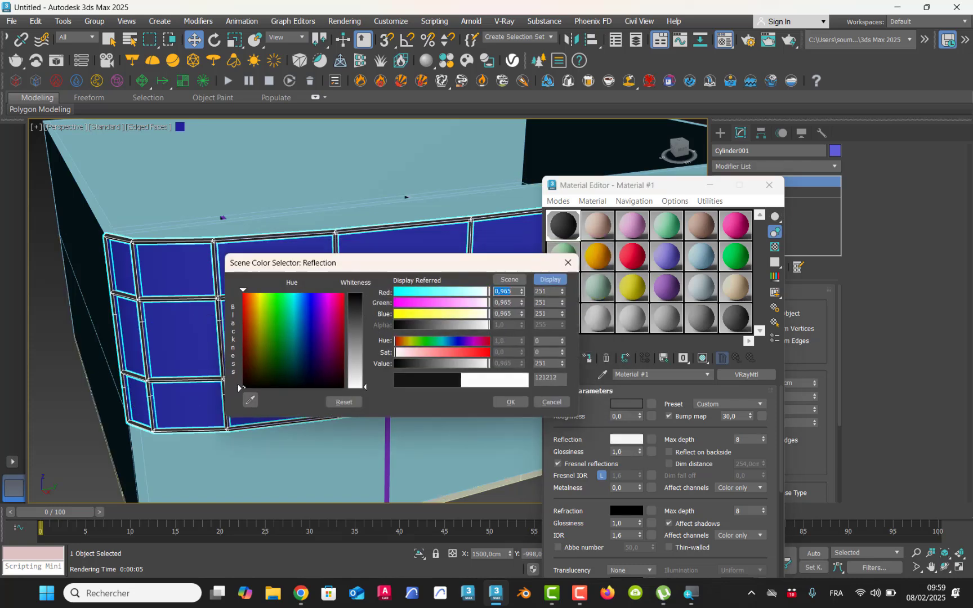
pyautogui.click(508, 401)
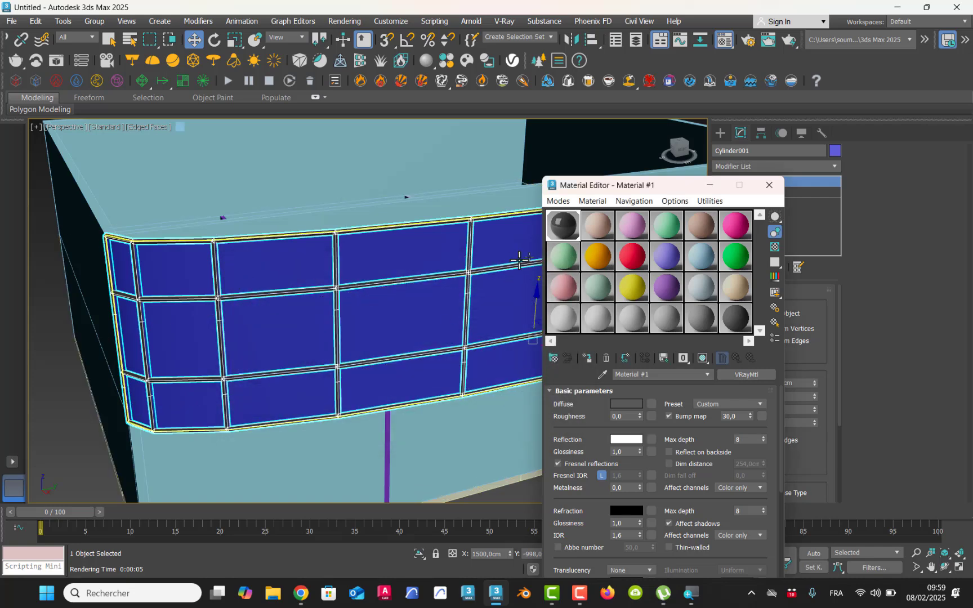
# Set the diffuse colour of Material #2 to black after trying a light grey
pyautogui.click(598, 227)
pyautogui.click(618, 405)
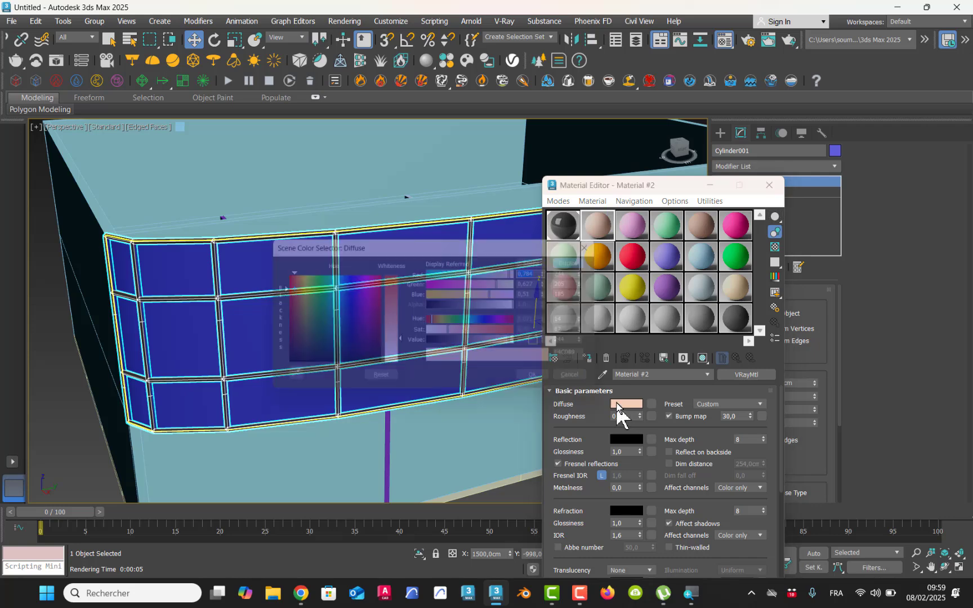
pyautogui.click(277, 357)
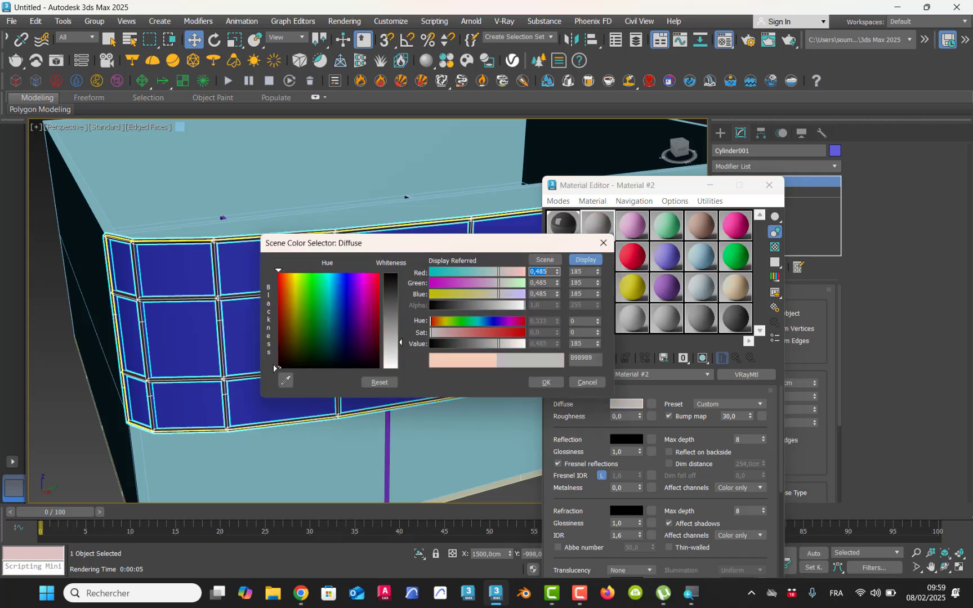
pyautogui.click(544, 382)
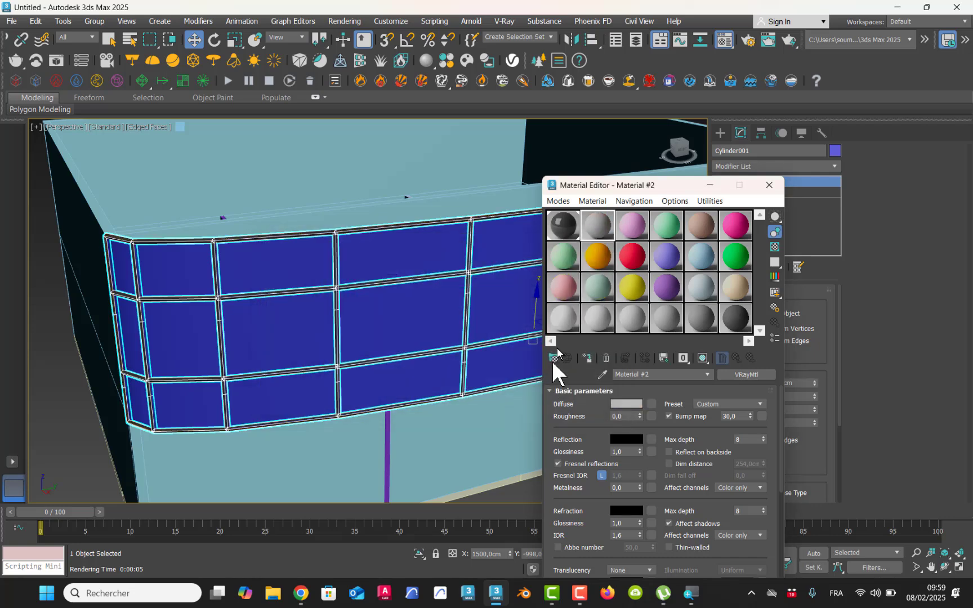
pyautogui.click(623, 405)
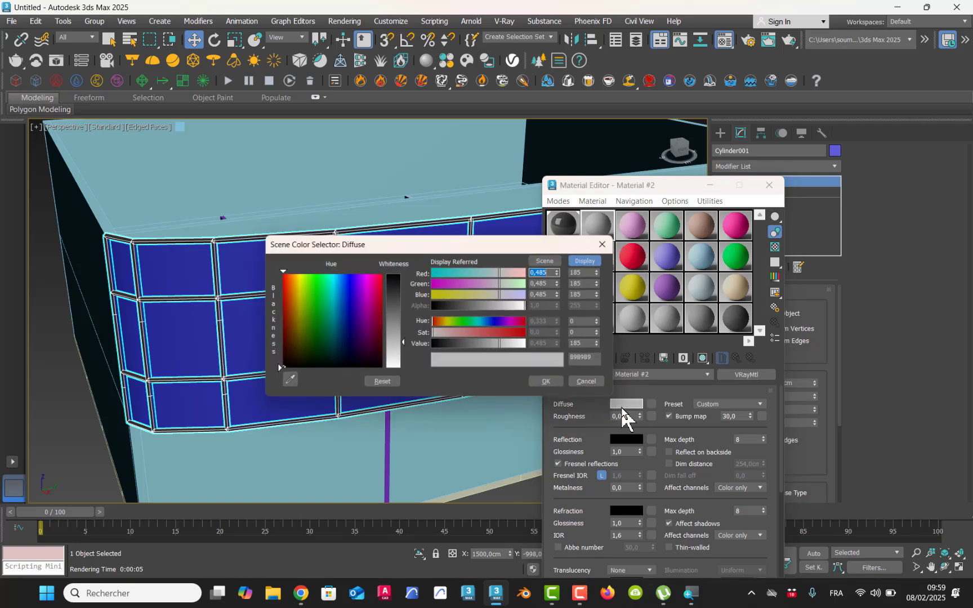
pyautogui.moveTo(406, 345); pyautogui.dragTo(413, 278)
pyautogui.click(550, 384)
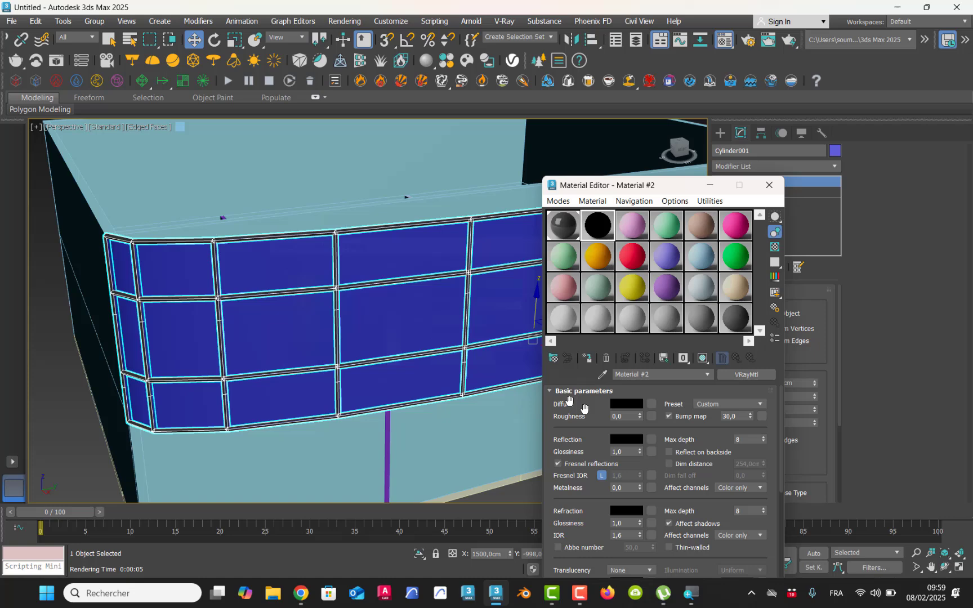
# Make Material #2 a clear glass by setting both its reflection and refraction colours to white
pyautogui.click(623, 439)
pyautogui.moveTo(394, 304); pyautogui.dragTo(390, 382)
pyautogui.click(534, 396)
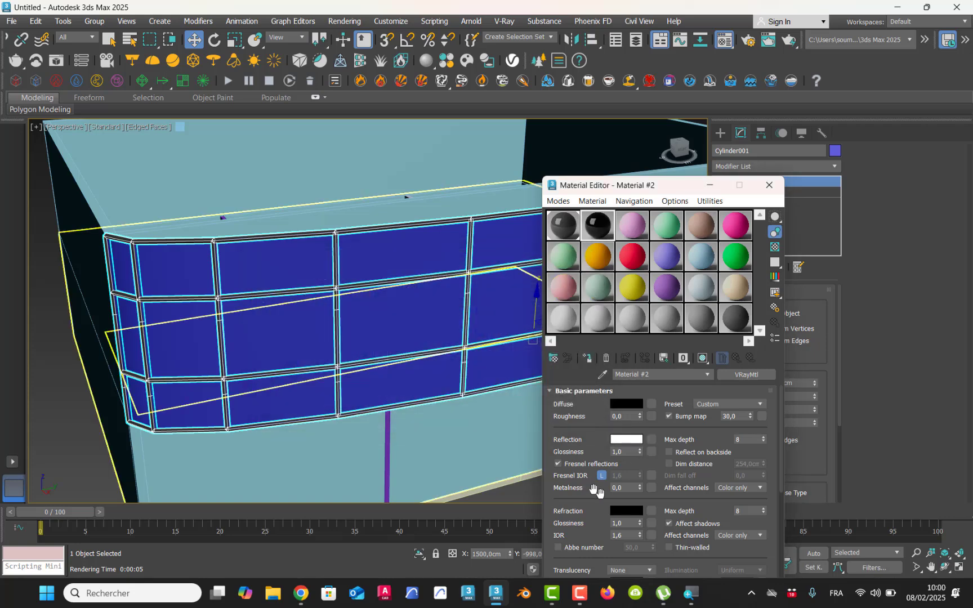
pyautogui.click(625, 511)
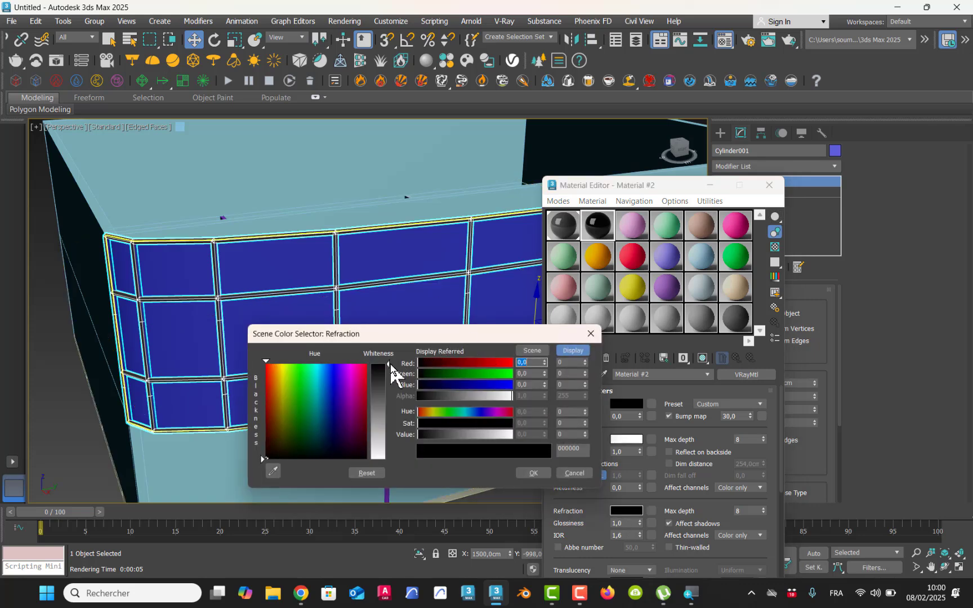
pyautogui.moveTo(388, 372); pyautogui.dragTo(388, 459)
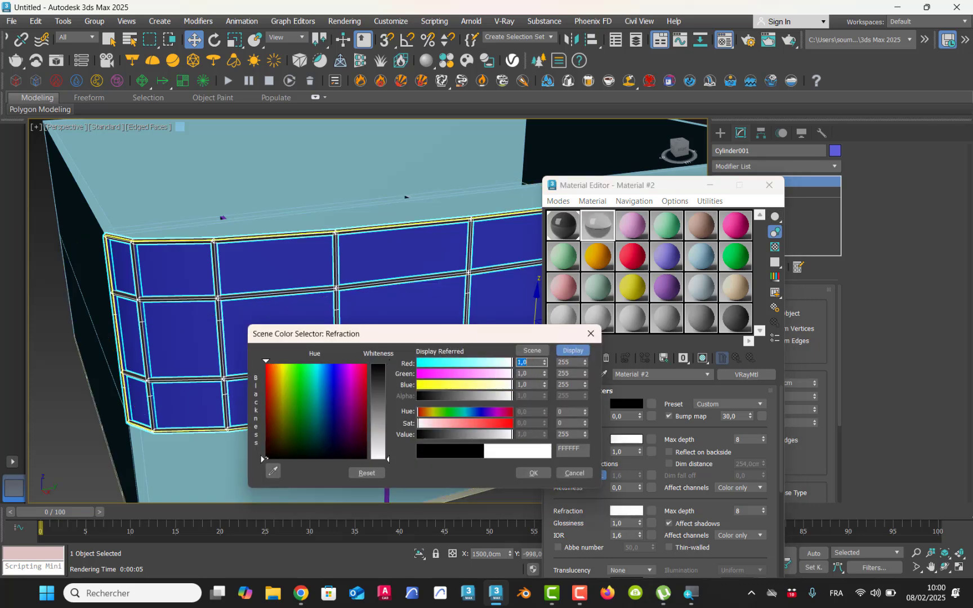
pyautogui.click(530, 474)
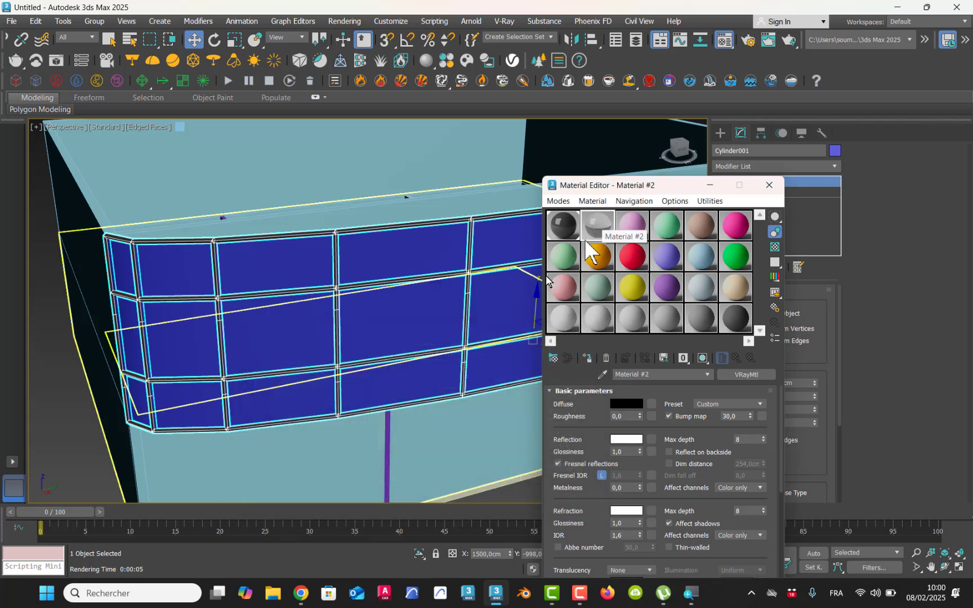
# Assign the glass Material #2 to the "vitres etage" panels and check them around the facade
pyautogui.moveTo(587, 247); pyautogui.dragTo(228, 268)
pyautogui.click(188, 278)
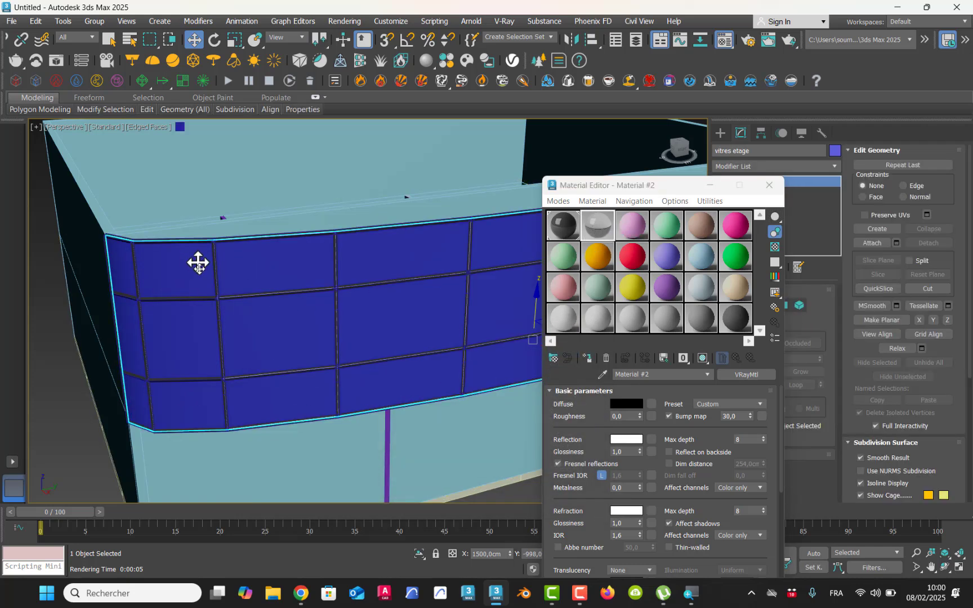
pyautogui.click(589, 360)
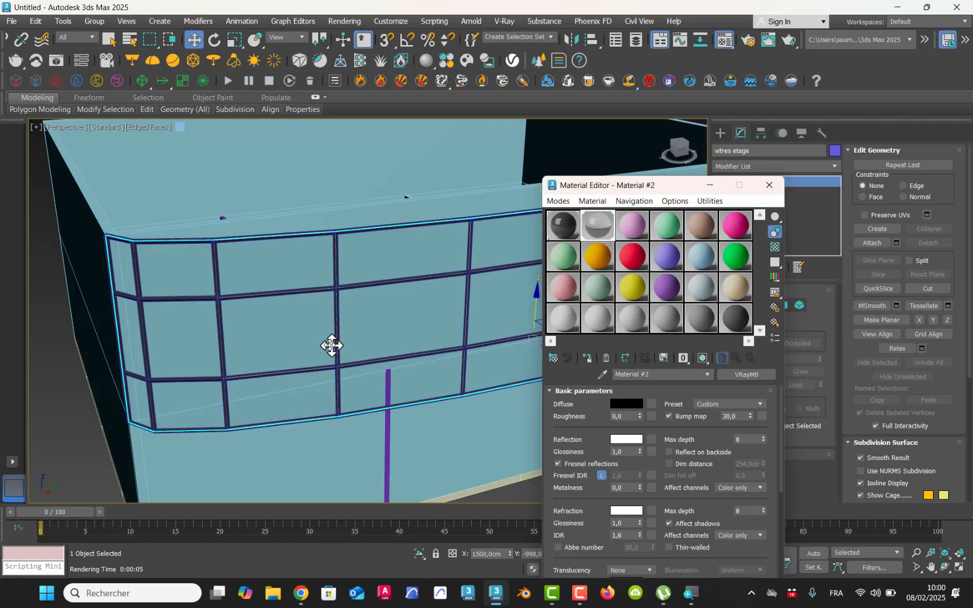
pyautogui.moveTo(326, 346)
pyautogui.mouseDown(button='middle')
pyautogui.moveTo(309, 348)
pyautogui.moveTo(341, 337)
pyautogui.mouseUp(button='middle')
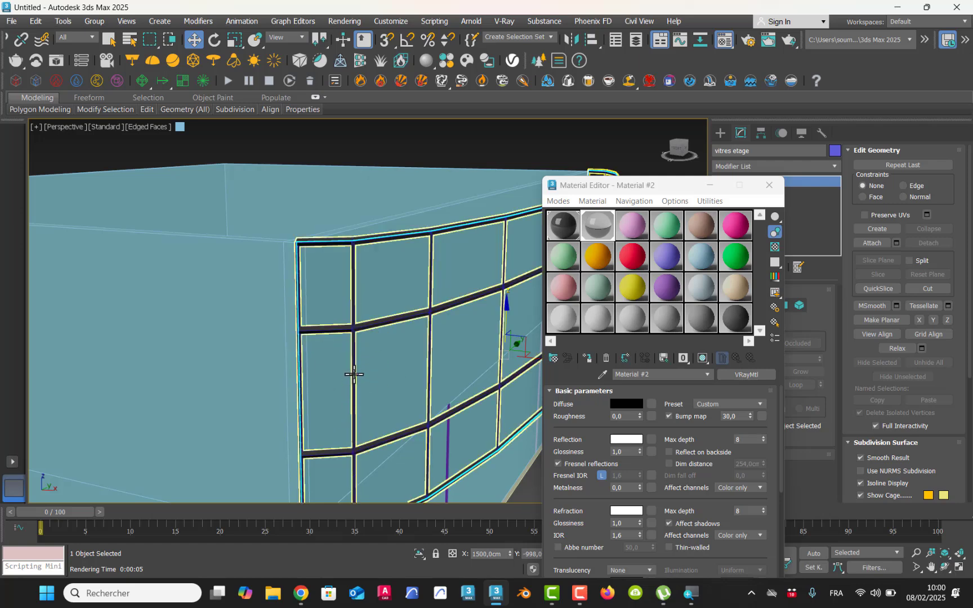
pyautogui.keyDown('alt'); pyautogui.moveTo(404, 340); pyautogui.dragTo(344, 348, button='middle'); pyautogui.keyUp('alt')
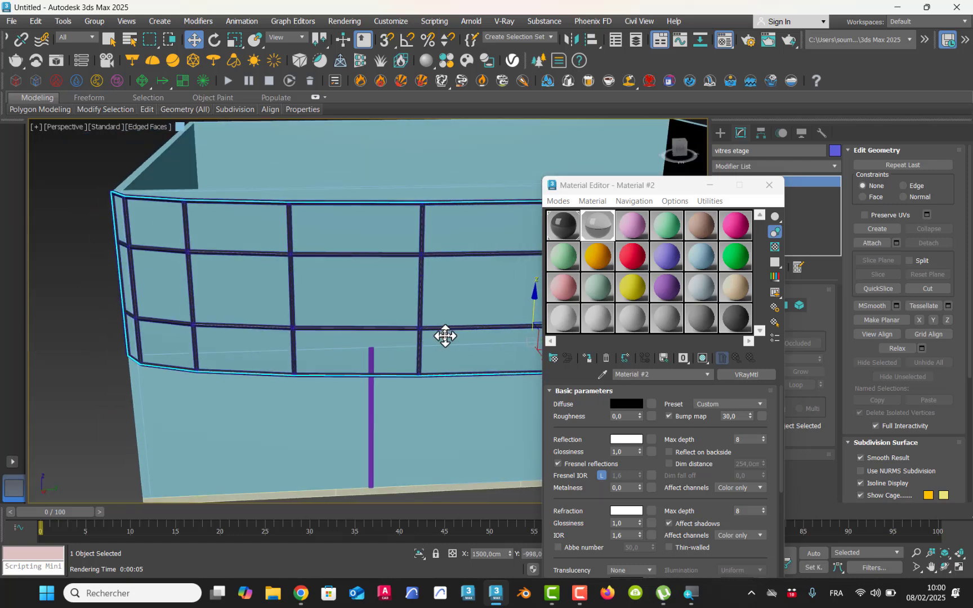
pyautogui.keyDown('alt'); pyautogui.moveTo(445, 335); pyautogui.dragTo(295, 318, button='middle'); pyautogui.keyUp('alt')
pyautogui.scroll(-3, 252, 342)
pyautogui.moveTo(233, 354); pyautogui.dragTo(428, 452, button='middle')
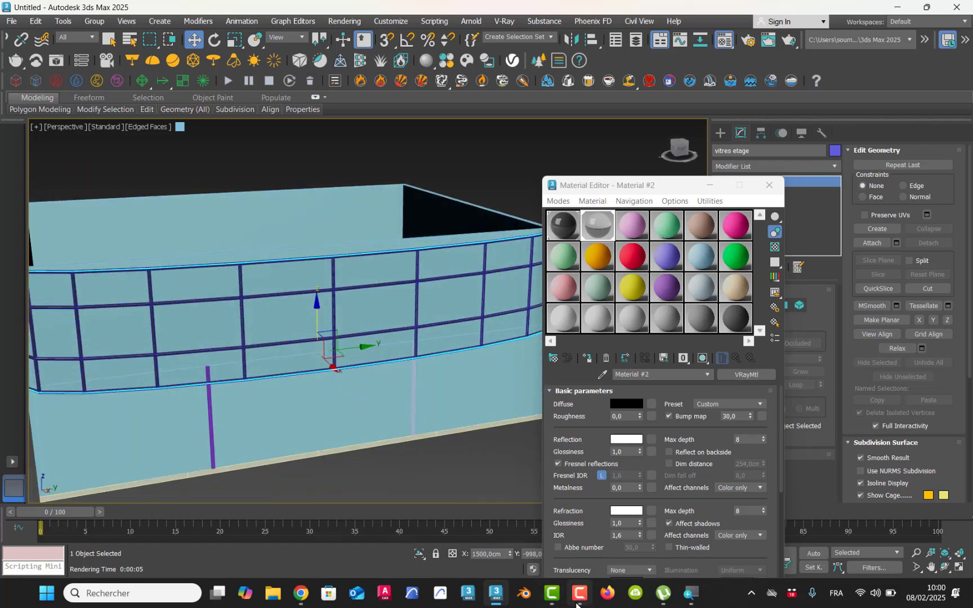
pyautogui.moveTo(578, 605)
pyautogui.click(552, 594)
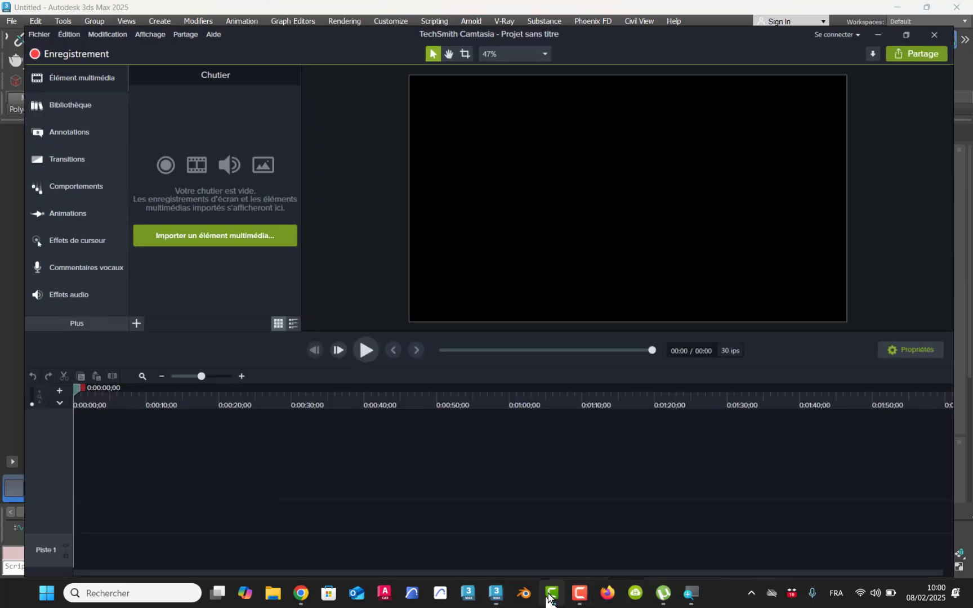
pyautogui.click(552, 593)
pyautogui.click(576, 598)
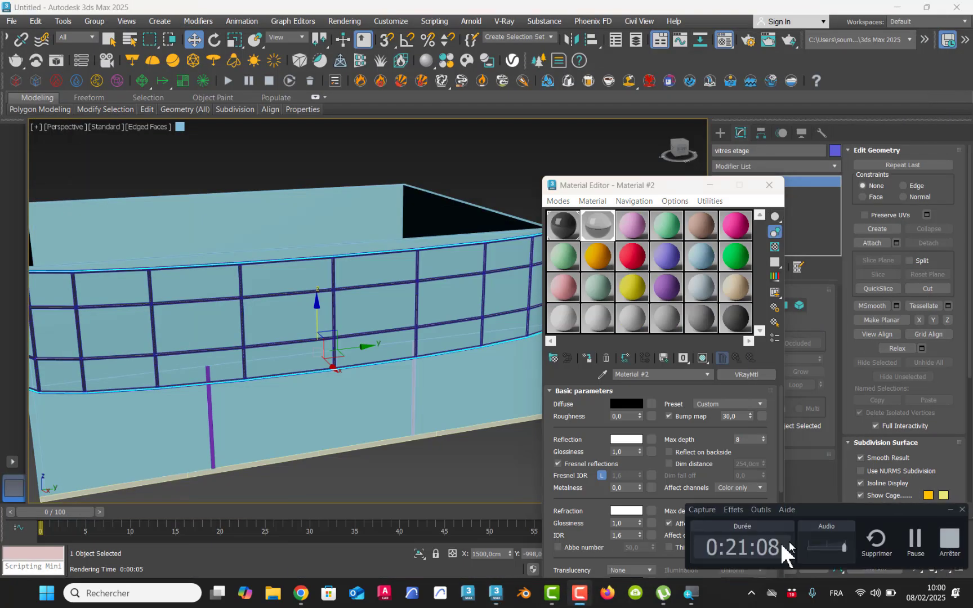